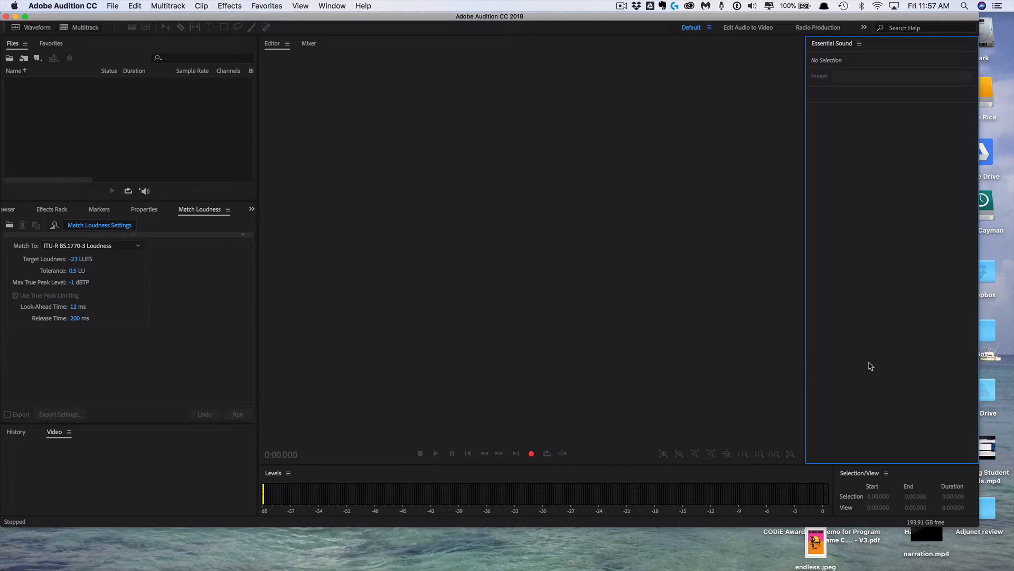
- Switch to Finder and look over the project's Loops, sound effects and narration folder windows
{"action": "key", "text": "super+Tab"}
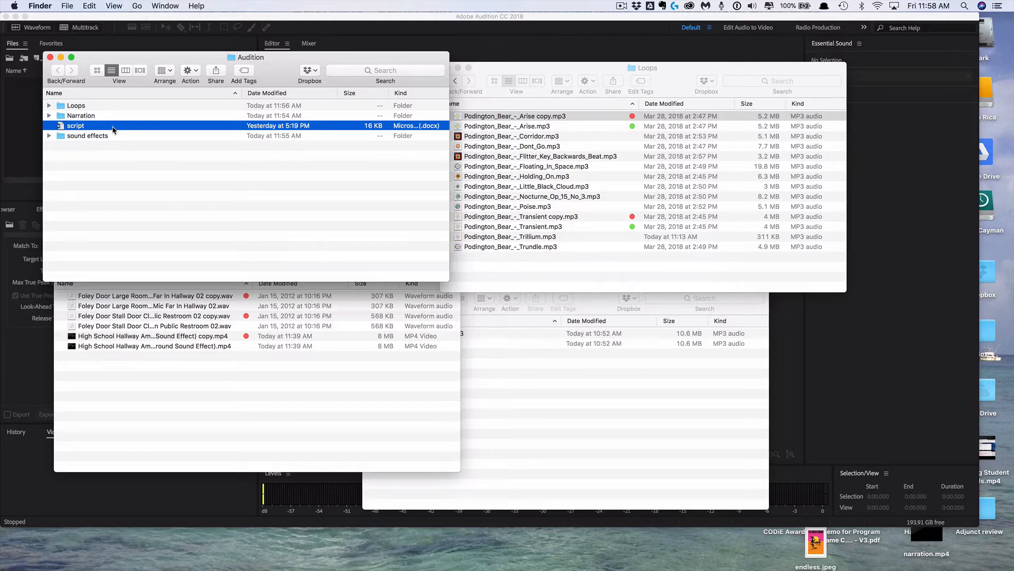
{"action": "left_click", "coordinate": [490, 258]}
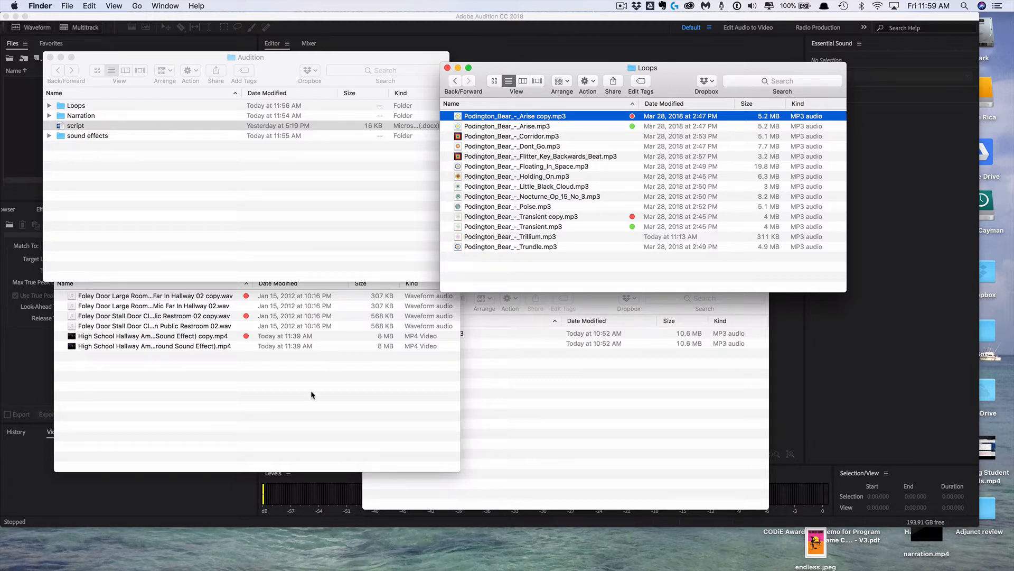
{"action": "left_click", "coordinate": [290, 427]}
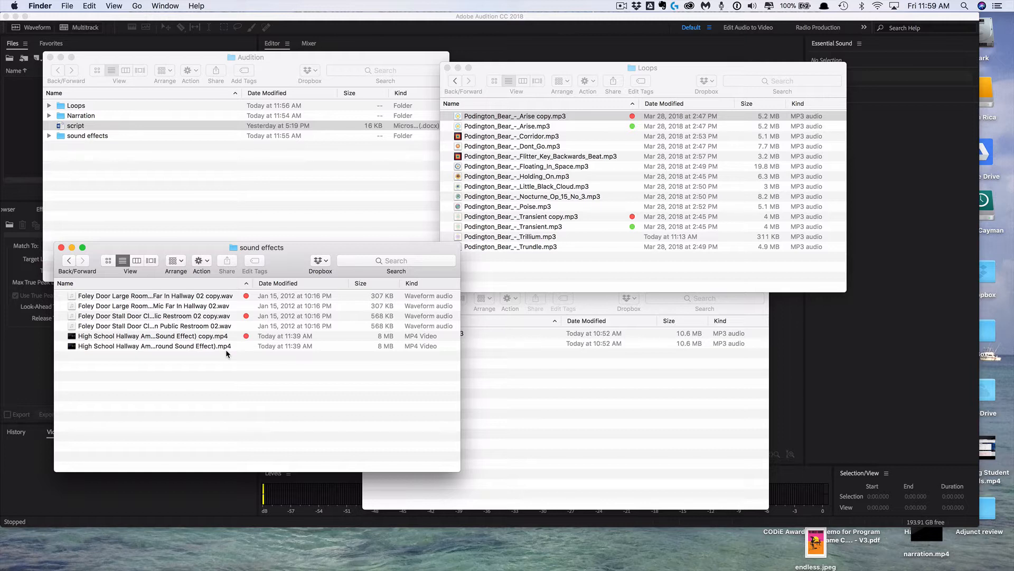
{"action": "left_click", "coordinate": [475, 389]}
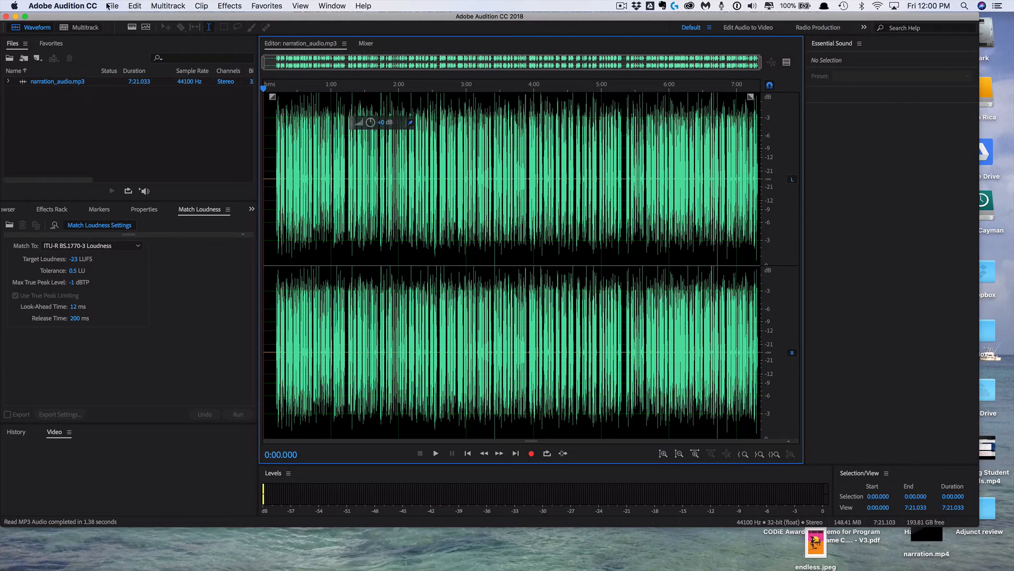
{"action": "left_click", "coordinate": [113, 6]}
{"action": "mouse_move", "coordinate": [200, 20]}
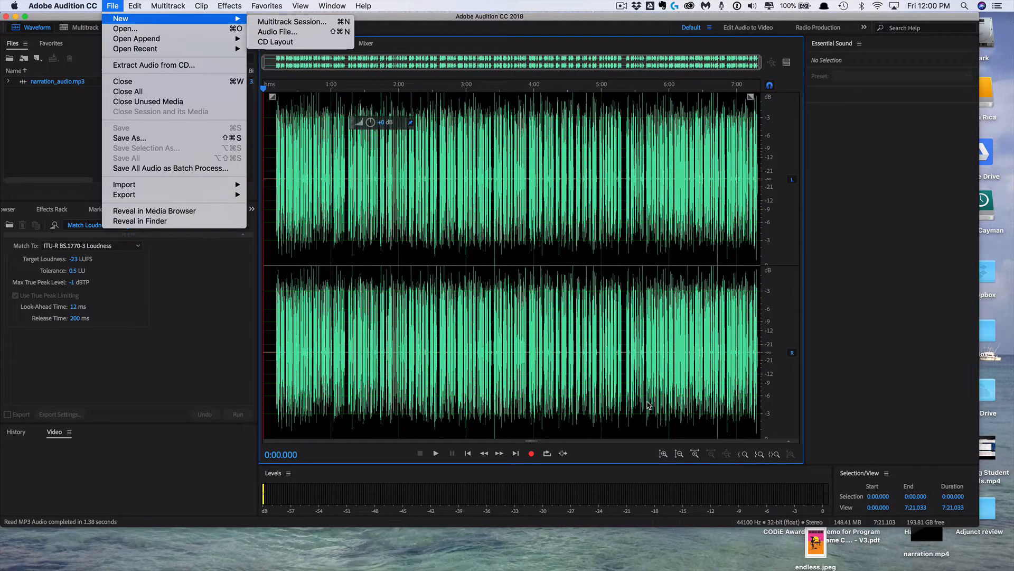
{"action": "left_click", "coordinate": [396, 226]}
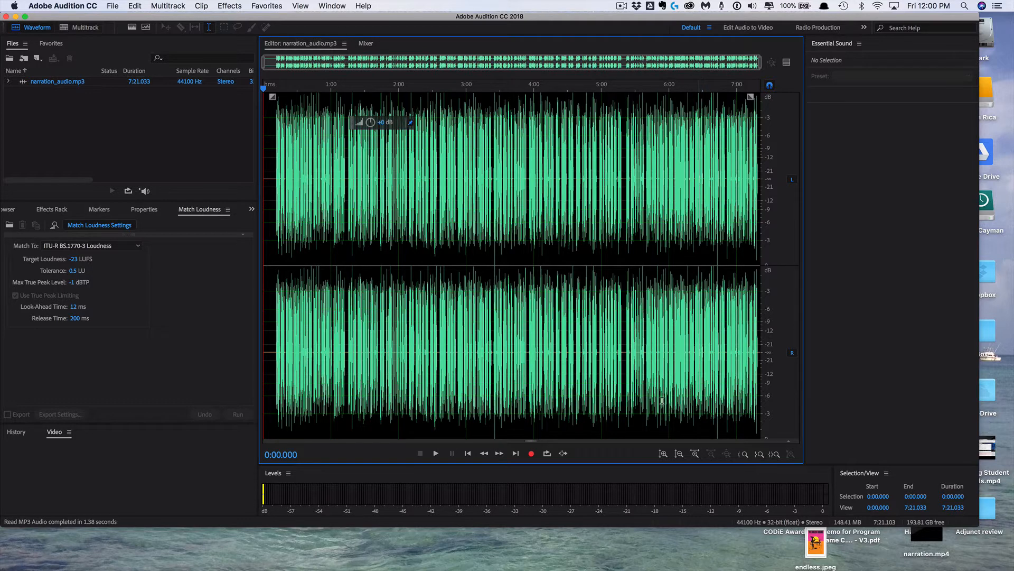
- Examine the narration_audio.mp3 waveform along its length, closing in on the first minute, and play it from the start
{"action": "left_click", "coordinate": [696, 454]}
{"action": "left_click", "coordinate": [696, 455]}
{"action": "left_click", "coordinate": [696, 456]}
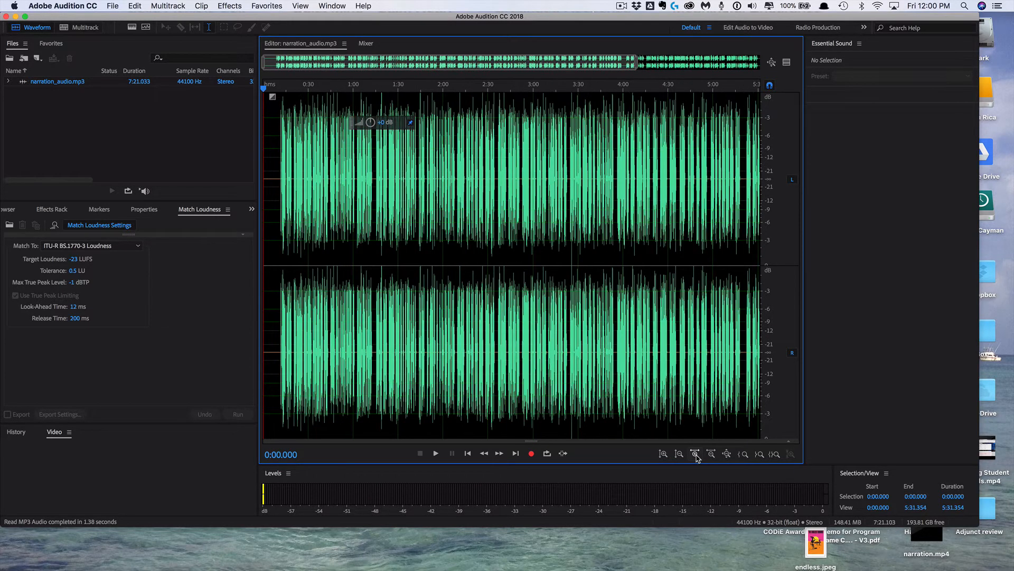
{"action": "left_click", "coordinate": [696, 455]}
{"action": "left_click", "coordinate": [696, 456]}
{"action": "left_click", "coordinate": [696, 454]}
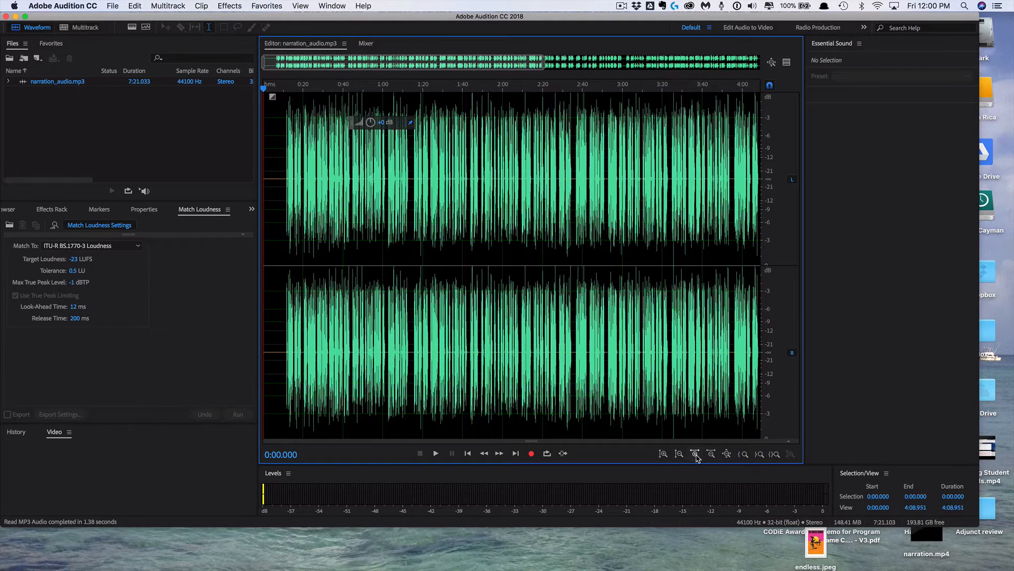
{"action": "left_click", "coordinate": [757, 65]}
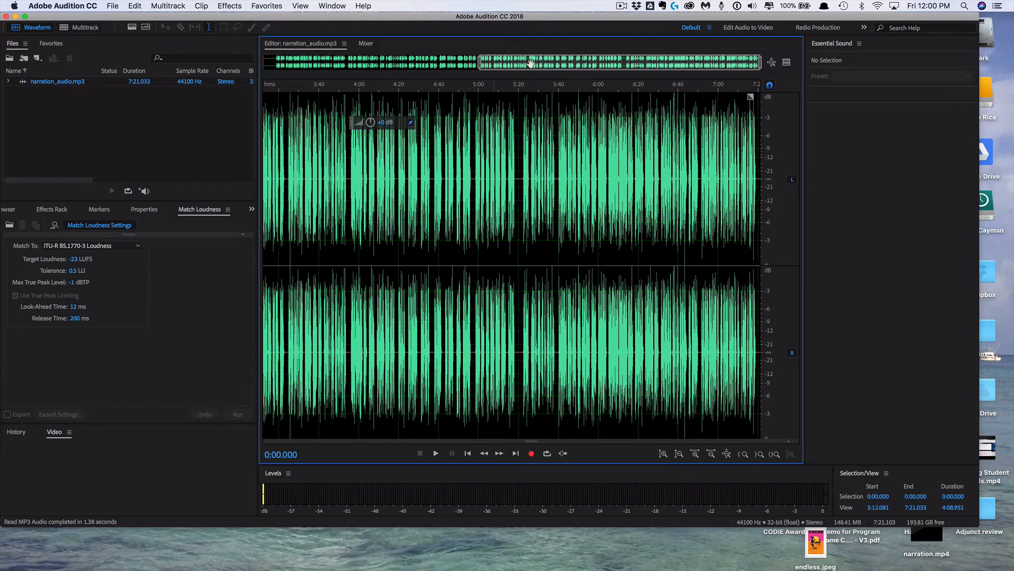
{"action": "left_click_drag", "start_coordinate": [502, 60], "coordinate": [293, 66]}
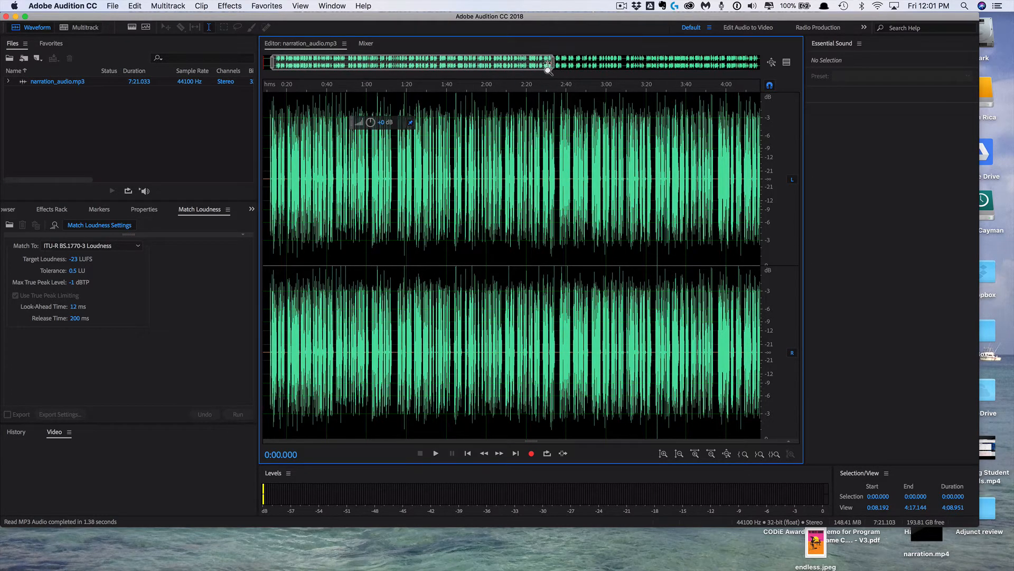
{"action": "left_click_drag", "start_coordinate": [549, 62], "coordinate": [337, 72]}
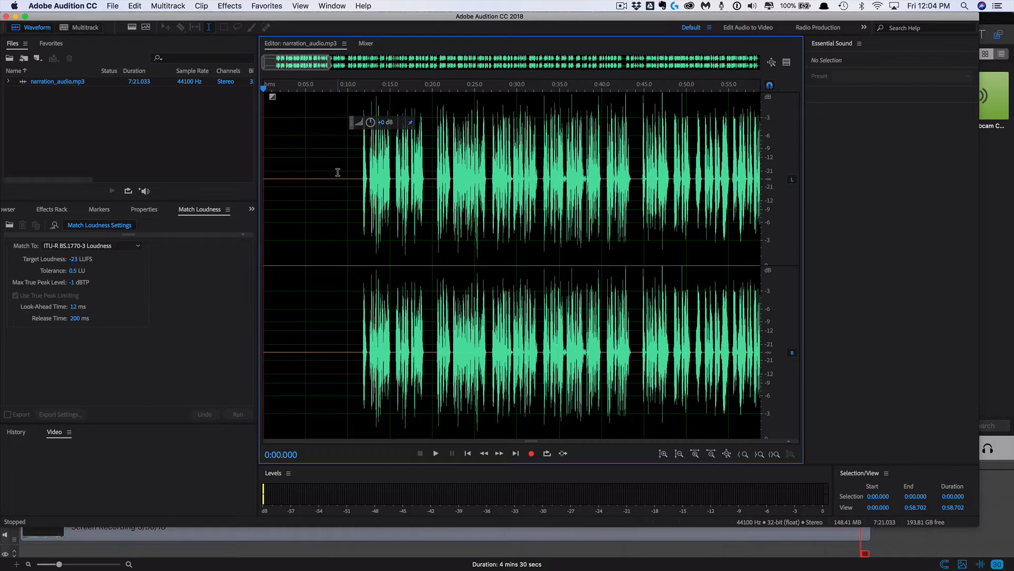
{"action": "left_click", "coordinate": [436, 454]}
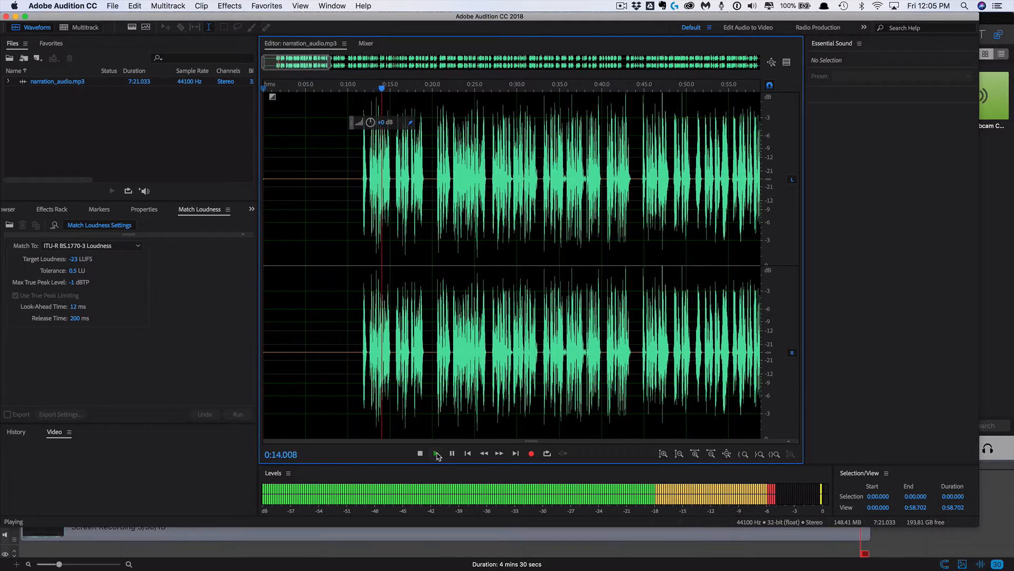
- Capture a noise print from the silent lead-in, between about 1.9 and 6.8 seconds
{"action": "left_click", "coordinate": [278, 375]}
{"action": "left_click_drag", "start_coordinate": [279, 375], "coordinate": [320, 381]}
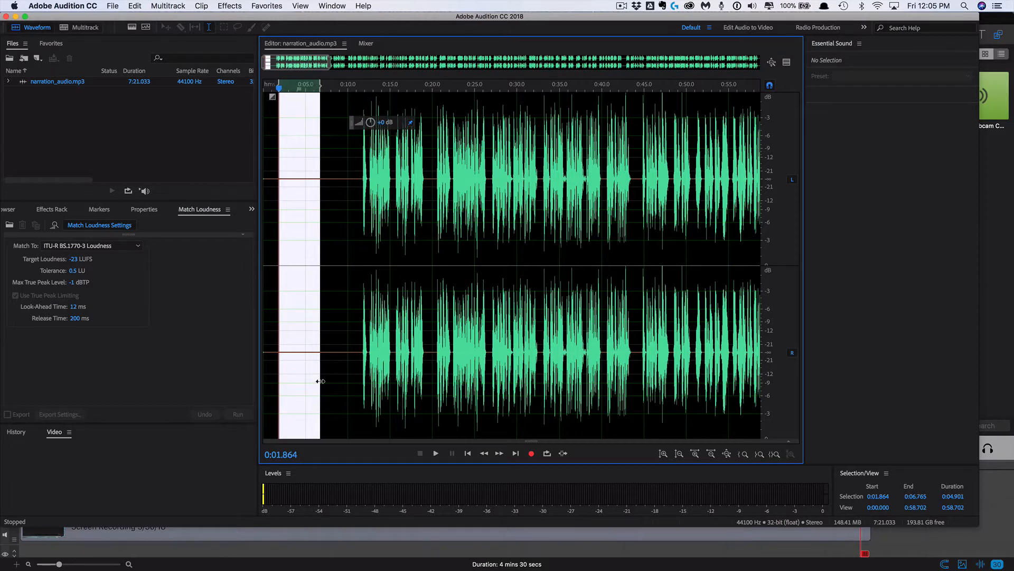
{"action": "left_click", "coordinate": [232, 5]}
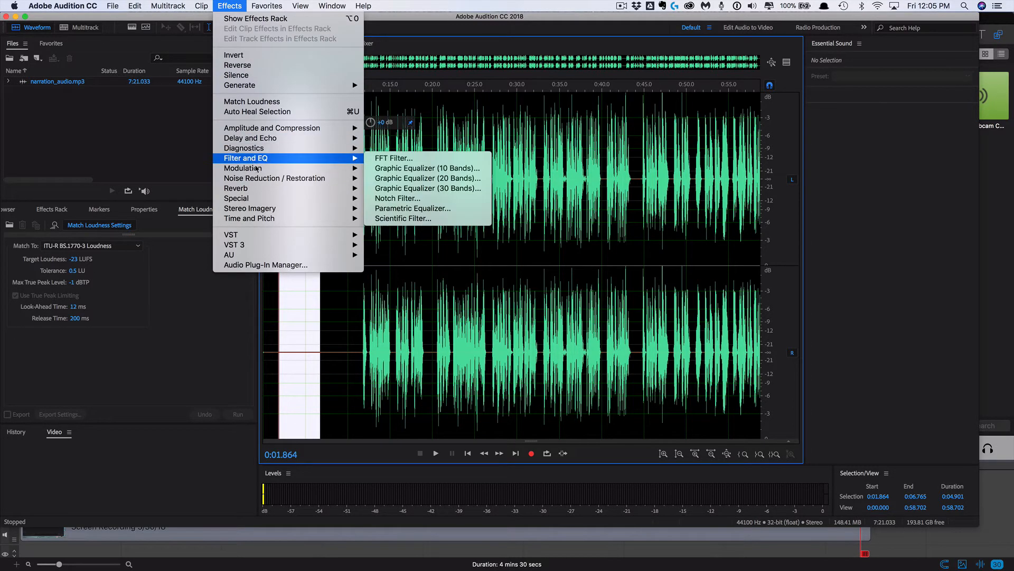
{"action": "mouse_move", "coordinate": [260, 180]}
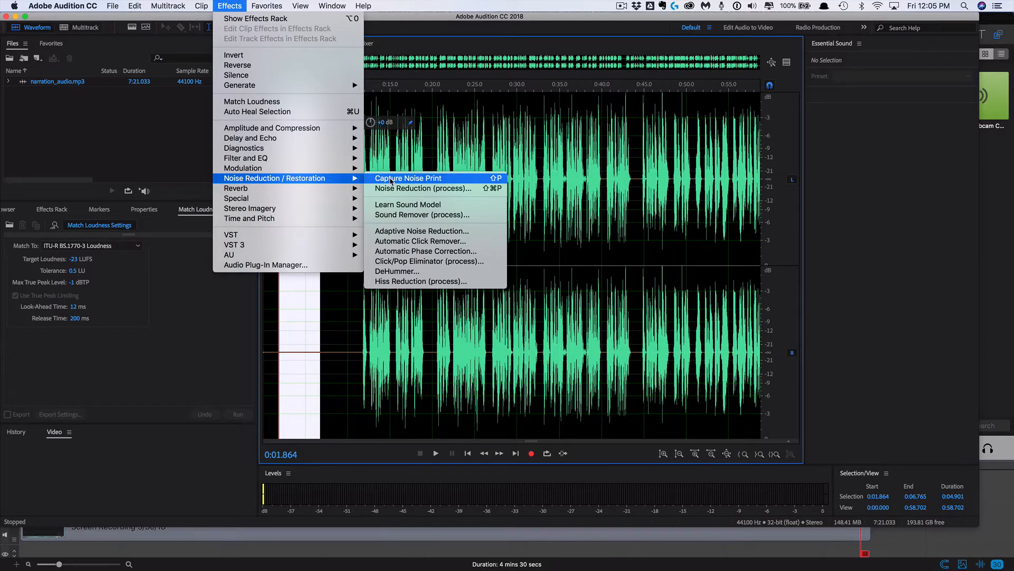
{"action": "left_click", "coordinate": [391, 180]}
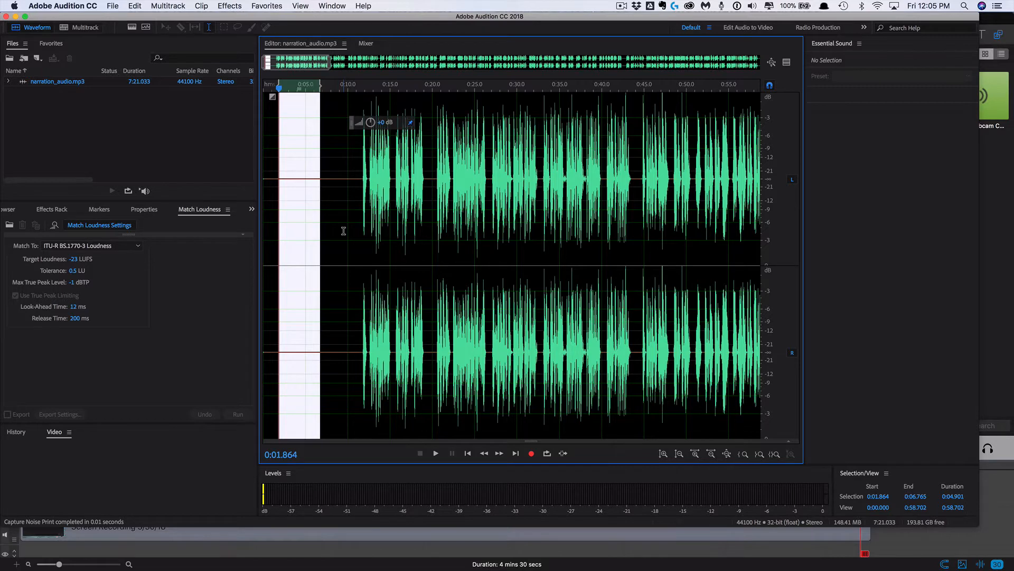
- Apply Noise Reduction to the entire narration at 50%, reducing by 16 dB, using the captured noise print
{"action": "key", "text": "super+a"}
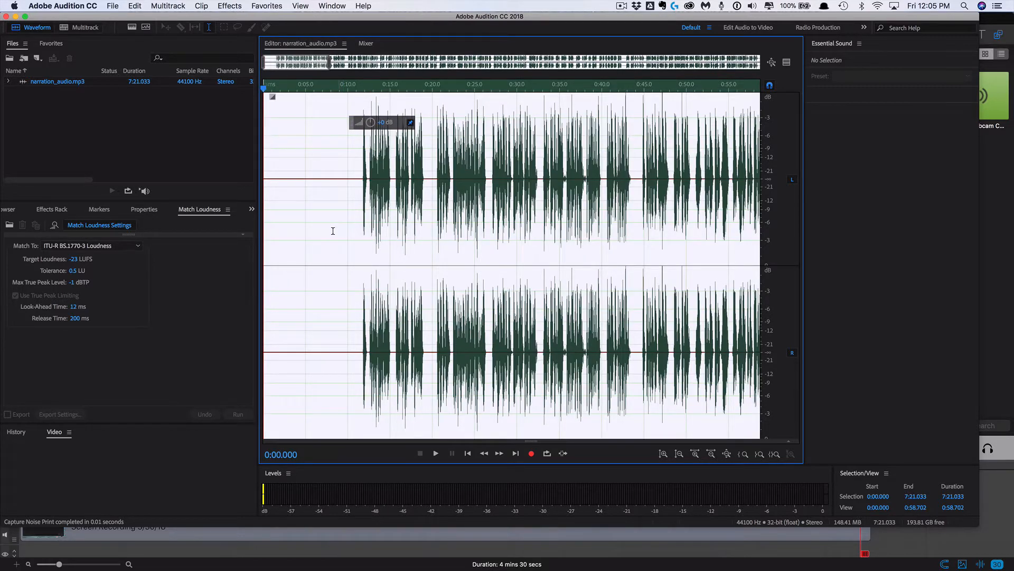
{"action": "left_click", "coordinate": [231, 7]}
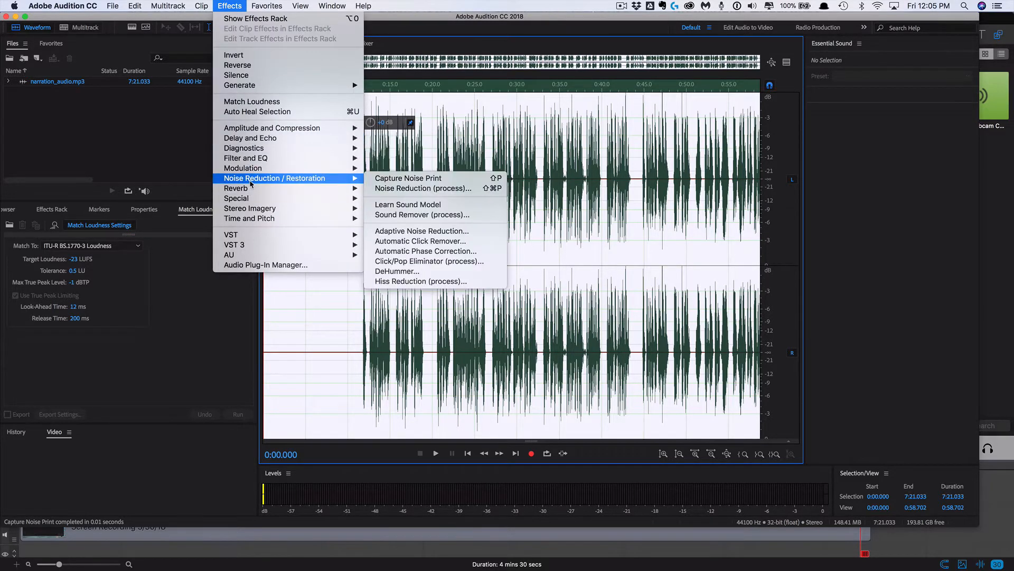
{"action": "left_click", "coordinate": [419, 191]}
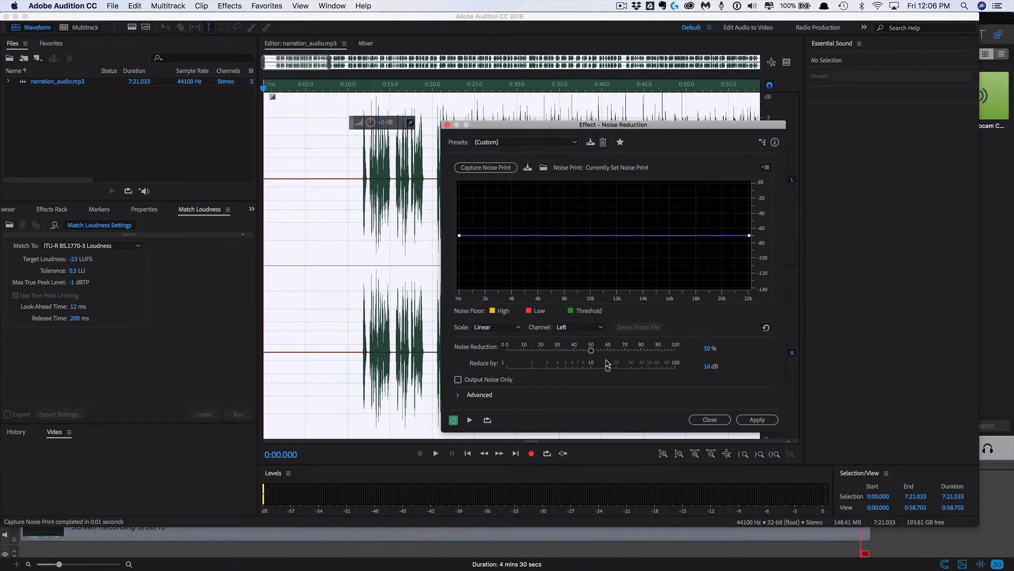
{"action": "left_click", "coordinate": [757, 420]}
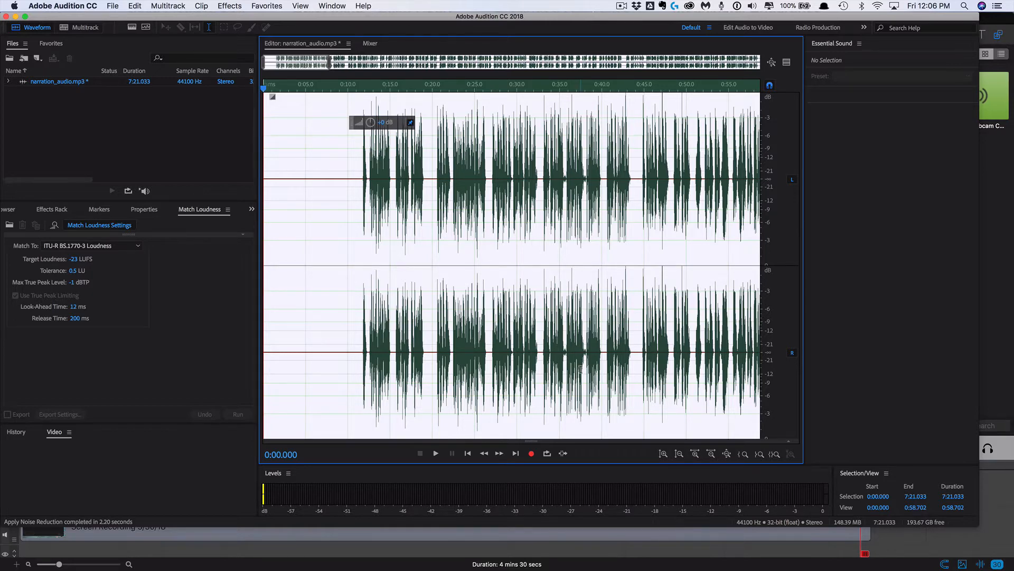
- Play the noise-reduced narration from about 32 seconds to about 47 seconds to check the sound
{"action": "left_click", "coordinate": [360, 330]}
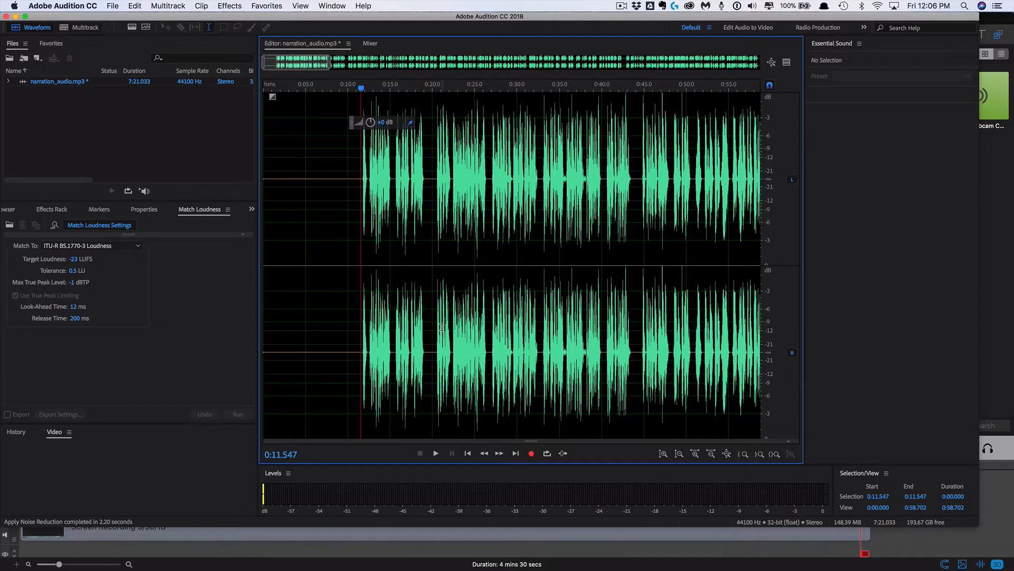
{"action": "left_click", "coordinate": [534, 278]}
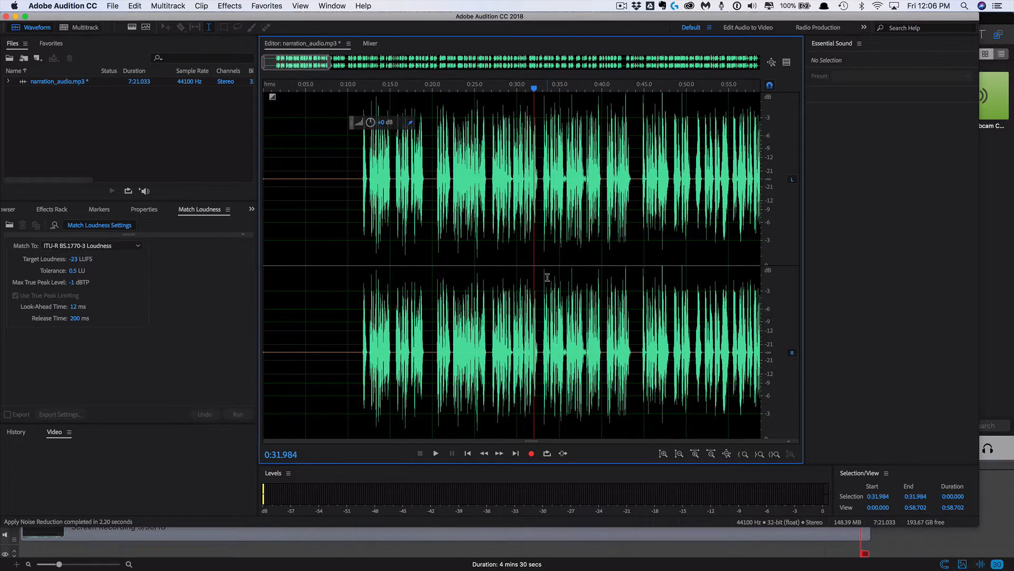
{"action": "key", "text": "space"}
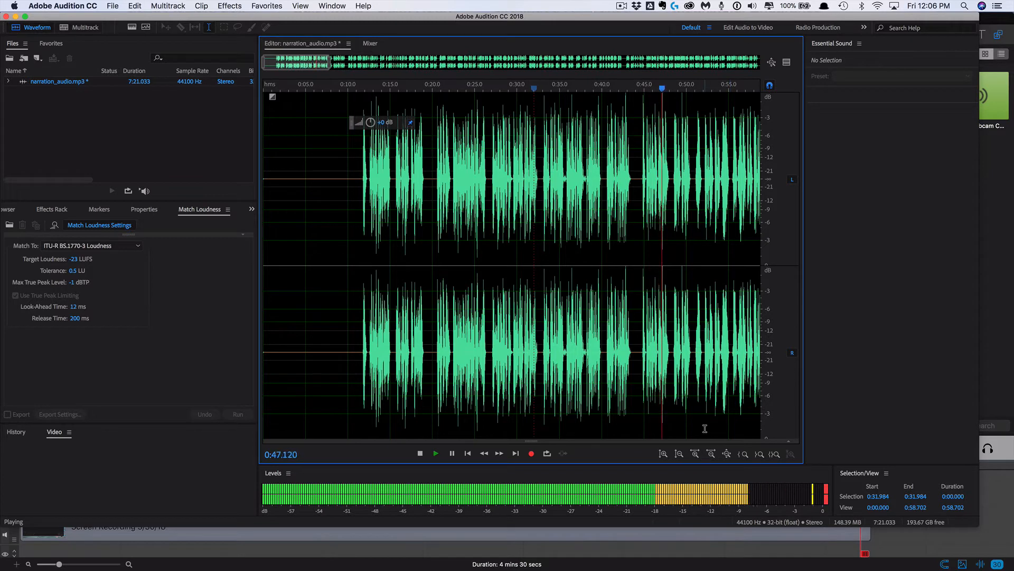
{"action": "key", "text": "space"}
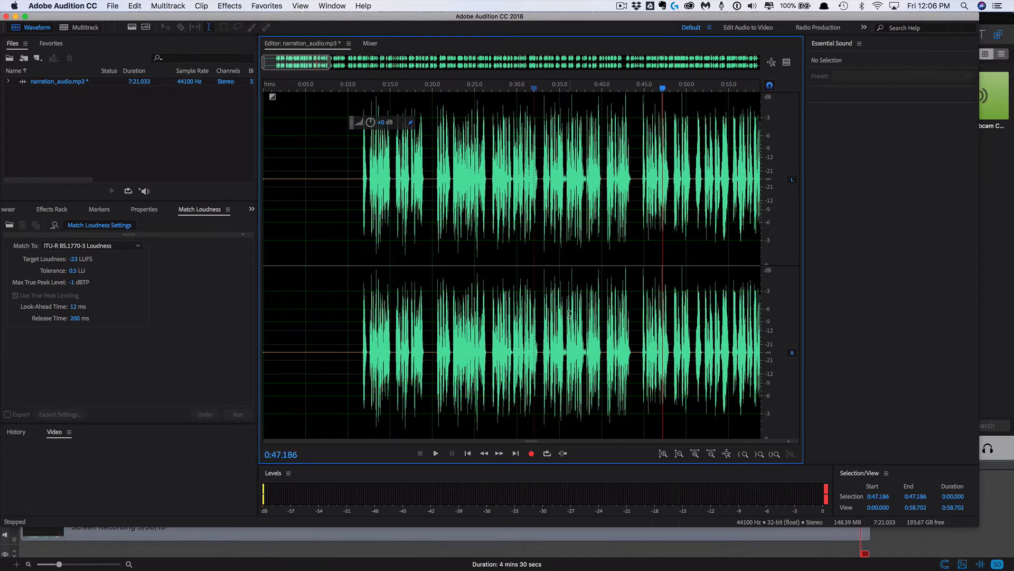
- Apply Amplify to the entire narration with a linked gain of -1.93 dB on both channels, previewing the level first
{"action": "left_click", "coordinate": [294, 158]}
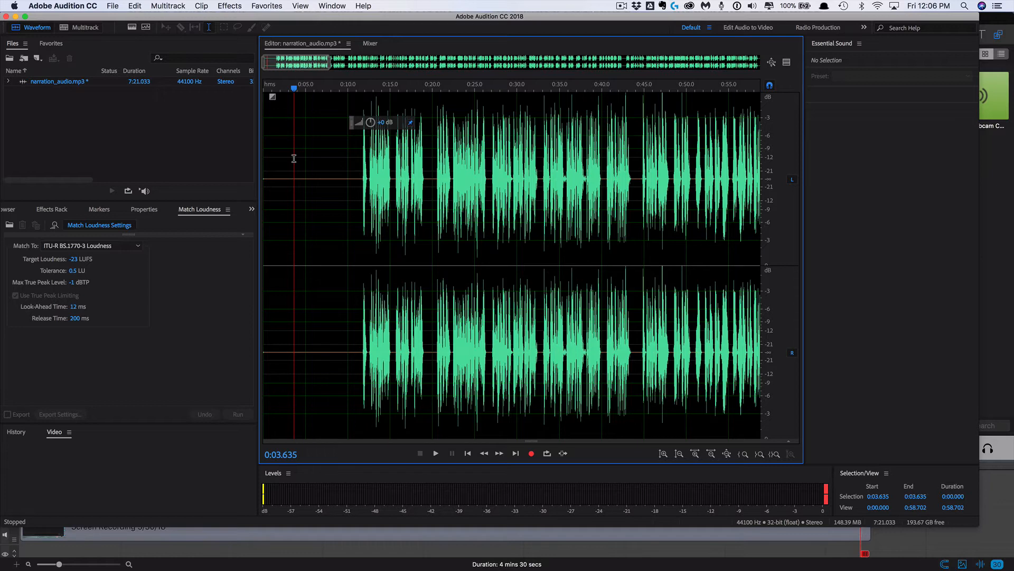
{"action": "key", "text": "super+a"}
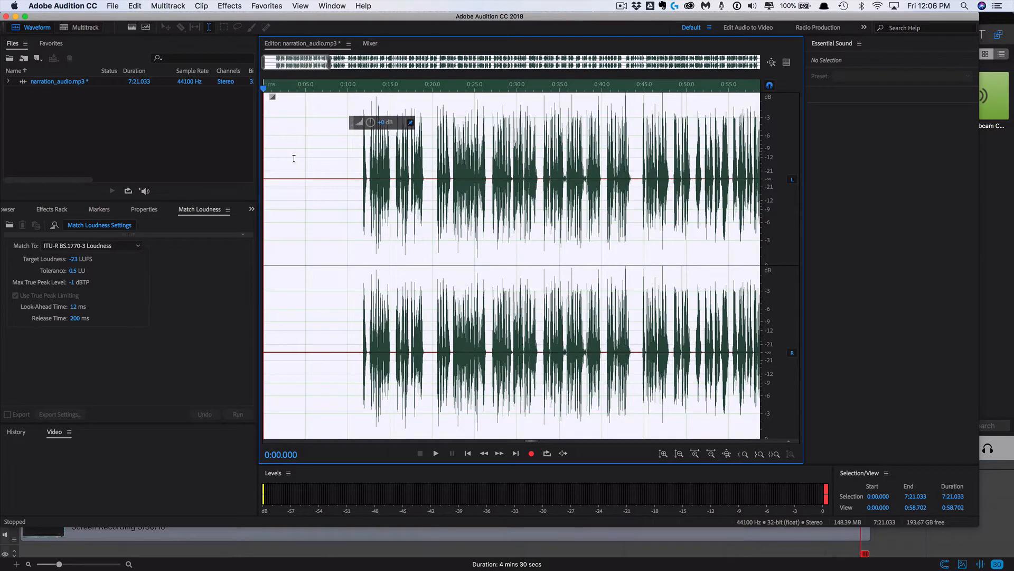
{"action": "left_click", "coordinate": [231, 6]}
{"action": "mouse_move", "coordinate": [259, 130]}
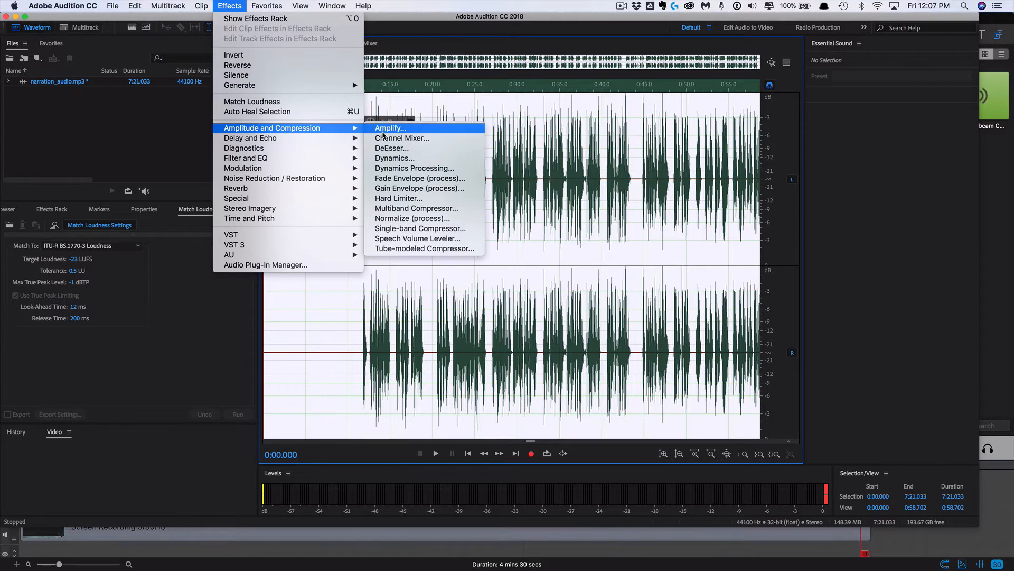
{"action": "left_click", "coordinate": [389, 129]}
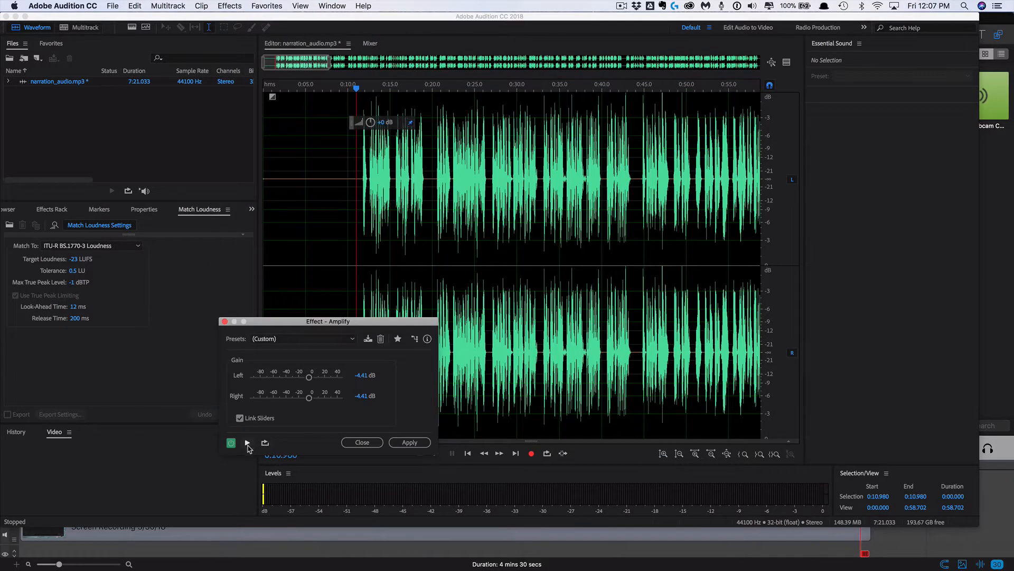
{"action": "left_click", "coordinate": [247, 443]}
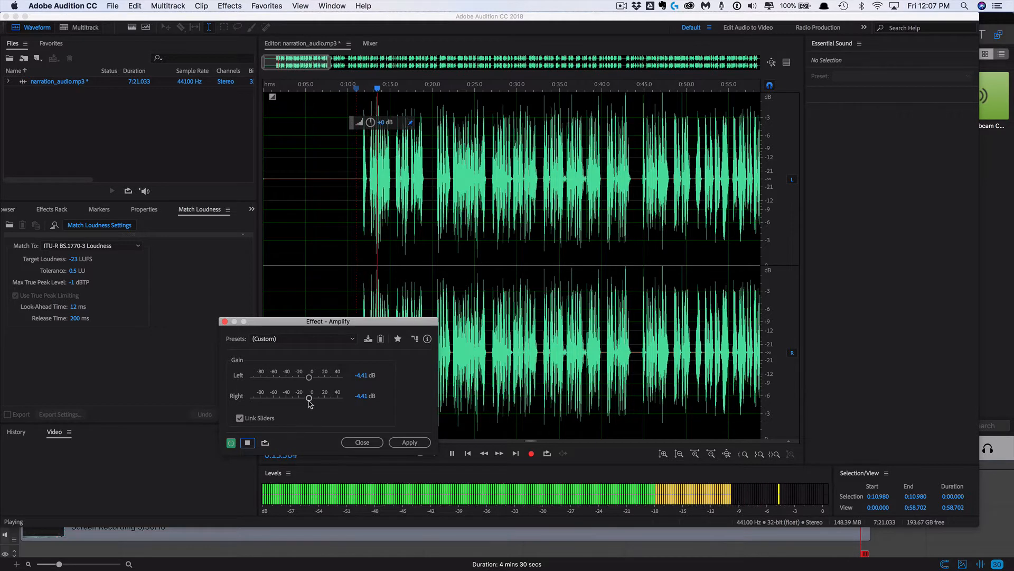
{"action": "left_click_drag", "start_coordinate": [310, 402], "coordinate": [310, 402]}
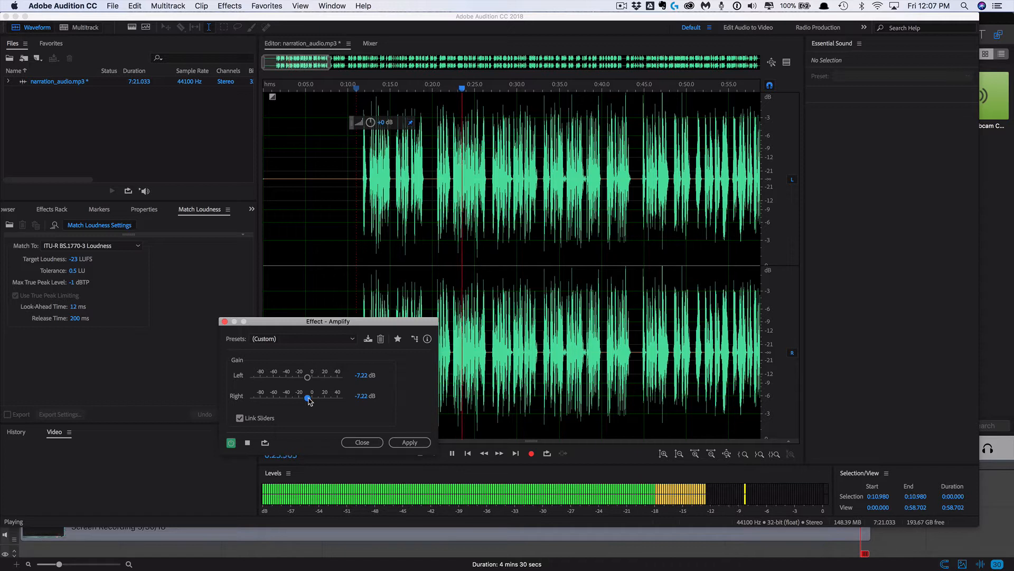
{"action": "left_click_drag", "start_coordinate": [308, 398], "coordinate": [312, 401]}
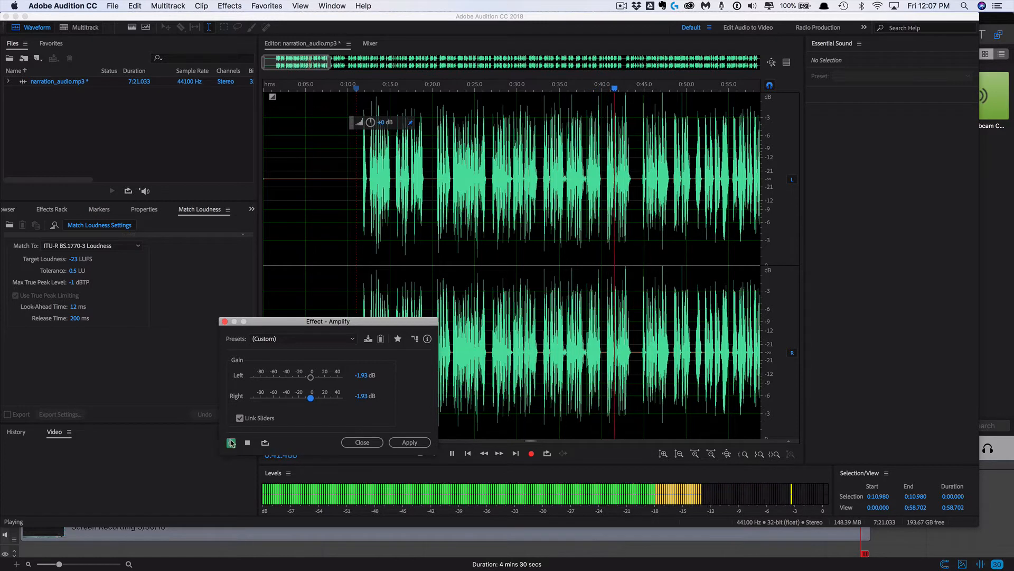
{"action": "left_click", "coordinate": [248, 443]}
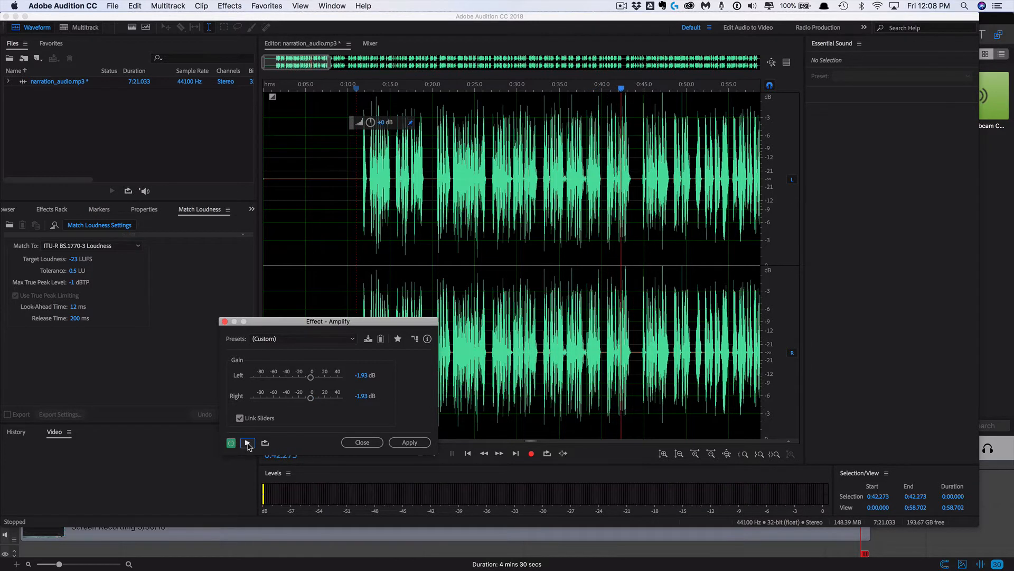
{"action": "left_click", "coordinate": [409, 443]}
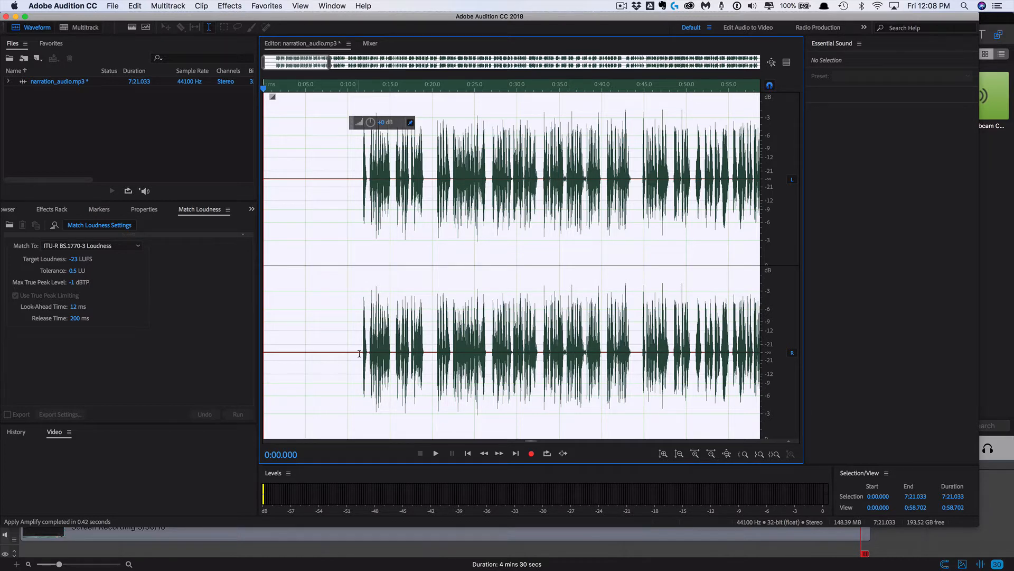
- Delete the silence at the beginning of the narration, about the first 11.6 seconds
{"action": "left_click_drag", "start_coordinate": [361, 351], "coordinate": [258, 352]}
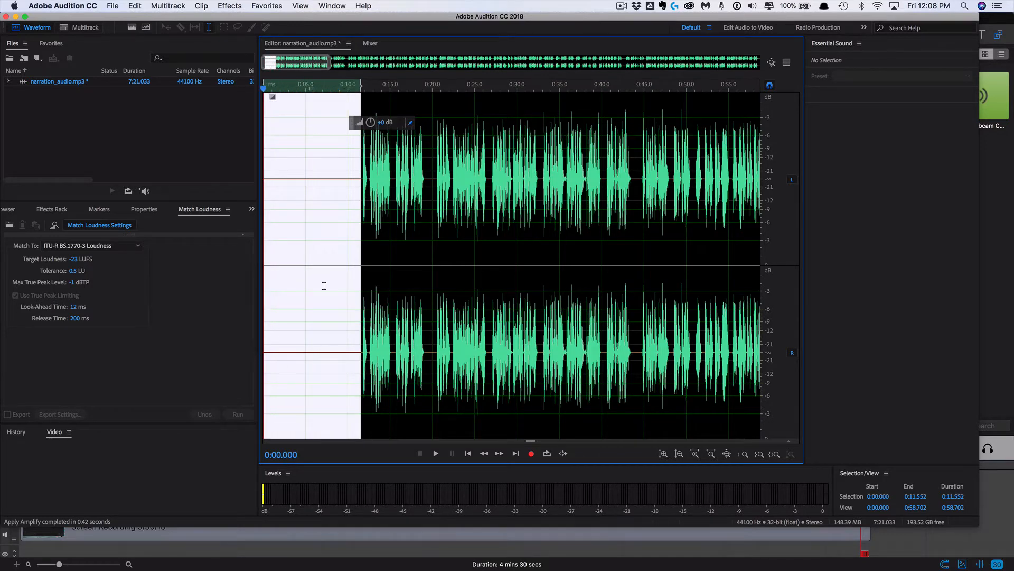
{"action": "key", "text": "Delete"}
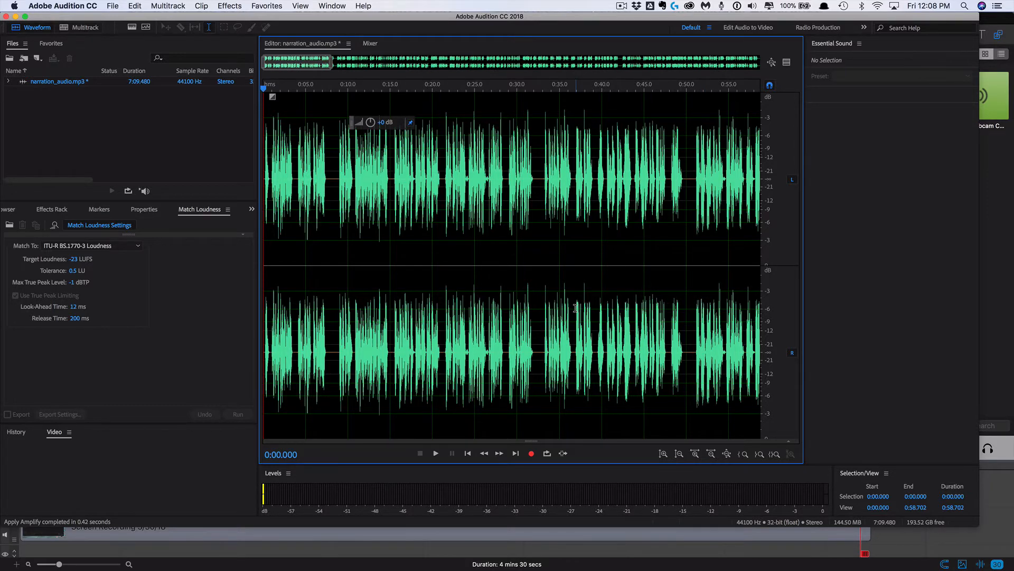
- Save the trimmed narration and create a multitrack session named The Next Revolution using the 24 Track Music Session template
{"action": "key", "text": "super+s"}
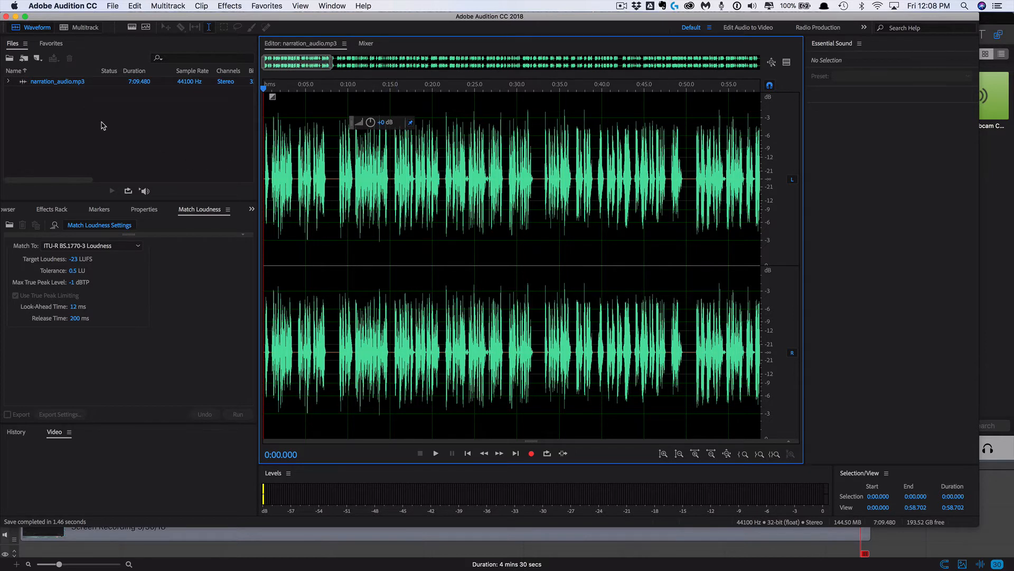
{"action": "left_click", "coordinate": [116, 6]}
{"action": "mouse_move", "coordinate": [120, 18]}
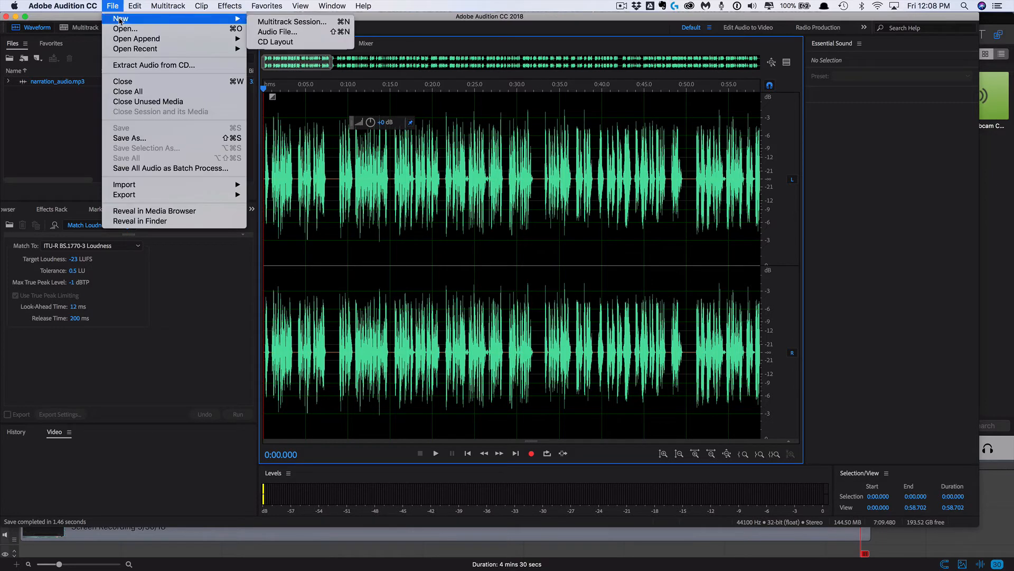
{"action": "left_click", "coordinate": [275, 22]}
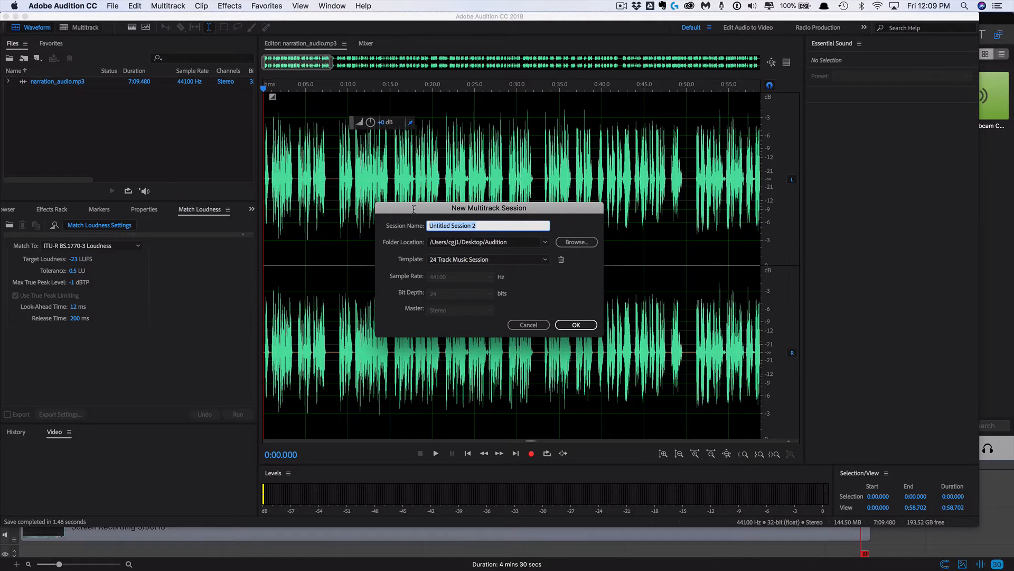
{"action": "type", "text": "The Next Revolution"}
{"action": "left_click", "coordinate": [505, 243]}
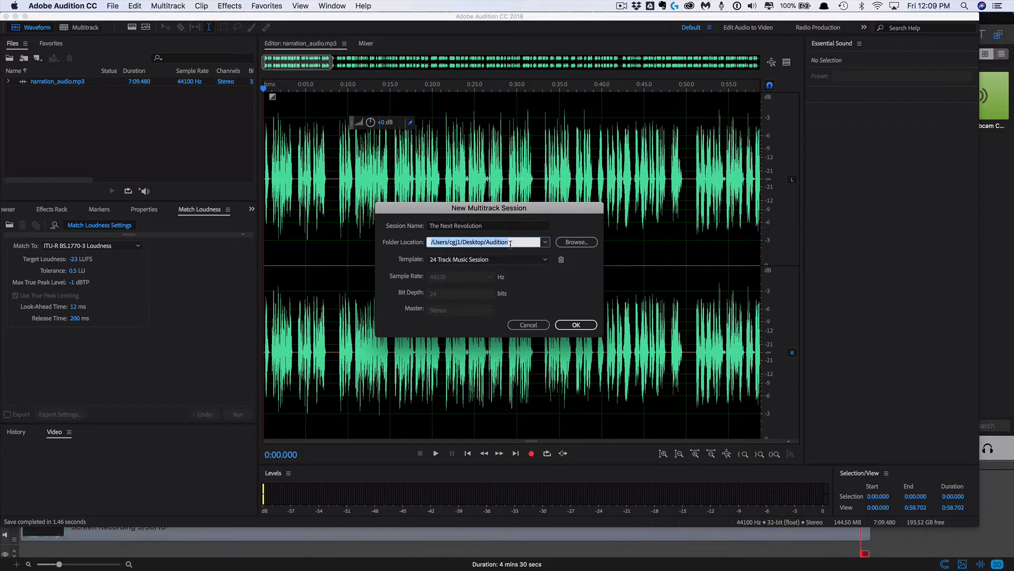
{"action": "left_click", "coordinate": [578, 328]}
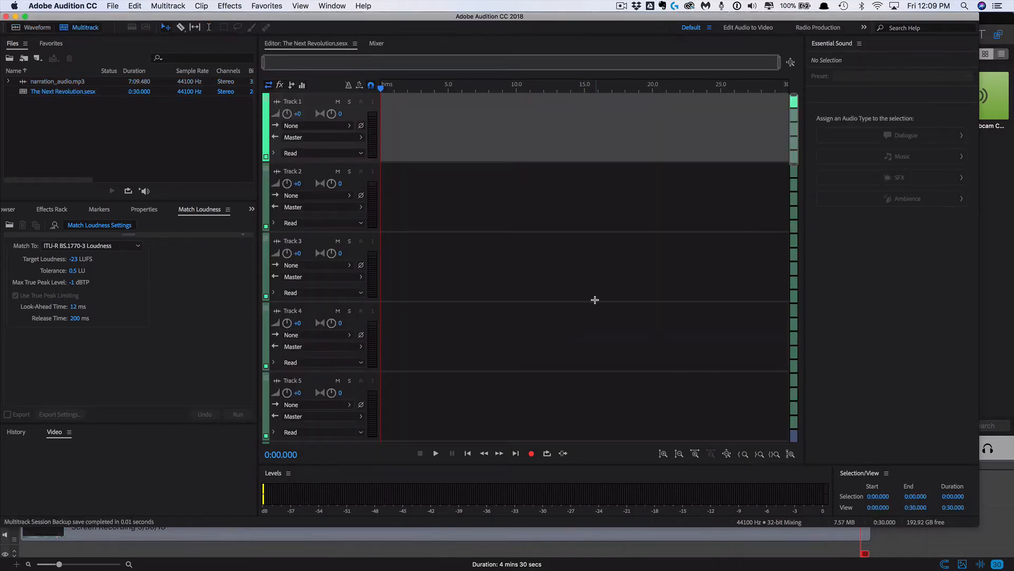
- Try to import narration_audio.mp3 from the Narration folder
{"action": "left_click", "coordinate": [174, 147]}
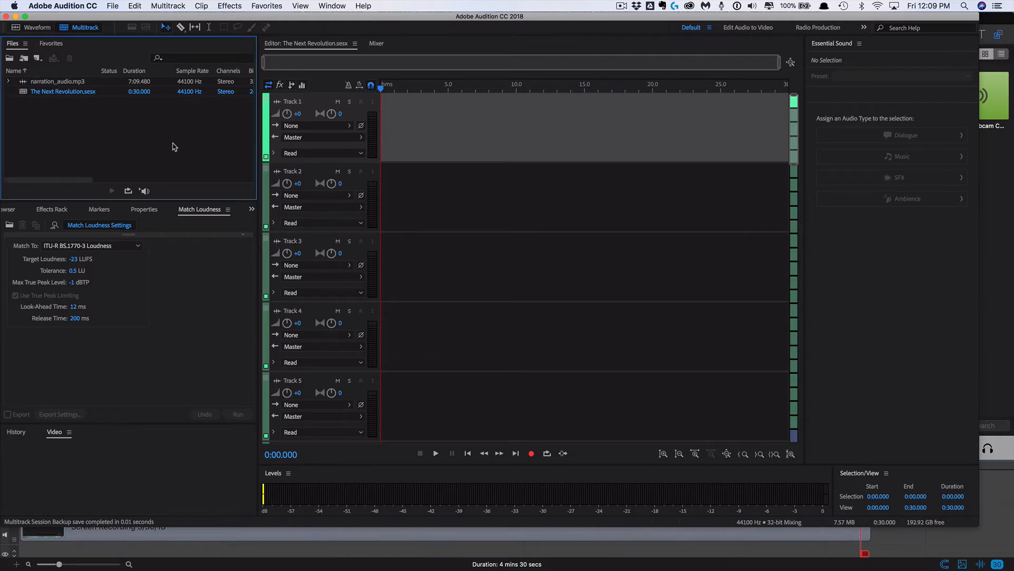
{"action": "left_click", "coordinate": [112, 6]}
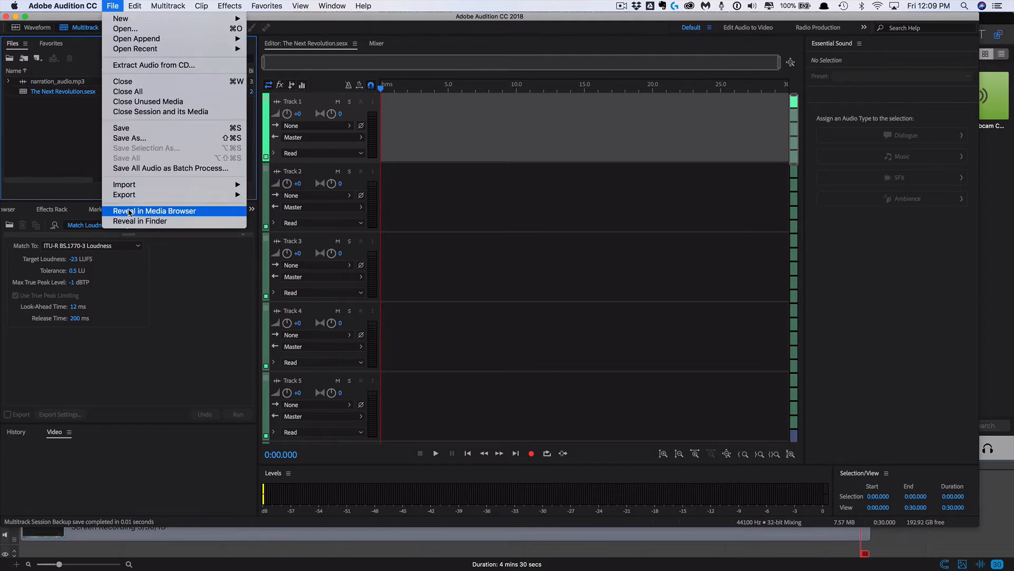
{"action": "mouse_move", "coordinate": [126, 184]}
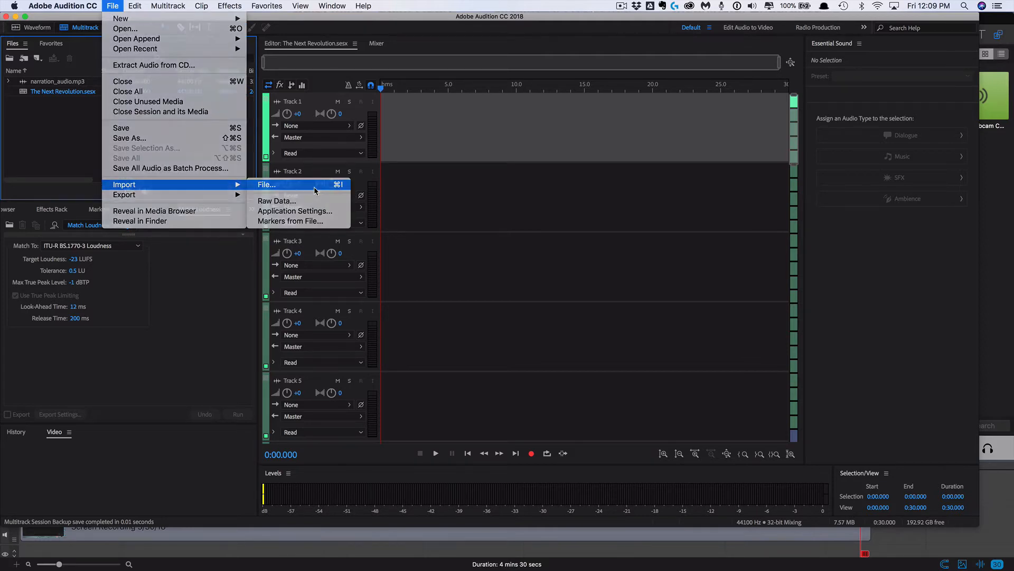
{"action": "left_click", "coordinate": [316, 186]}
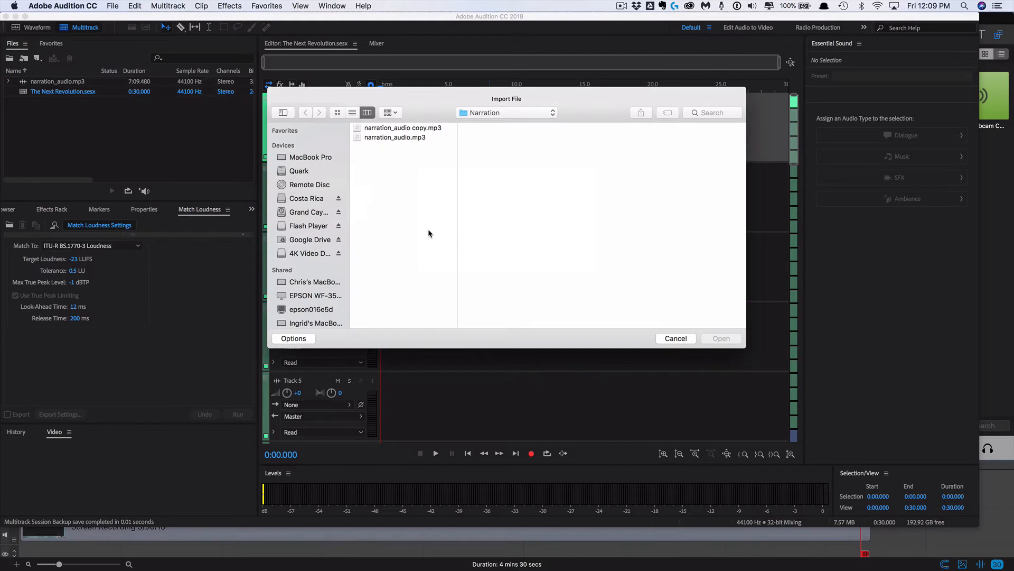
{"action": "double_click", "coordinate": [405, 138]}
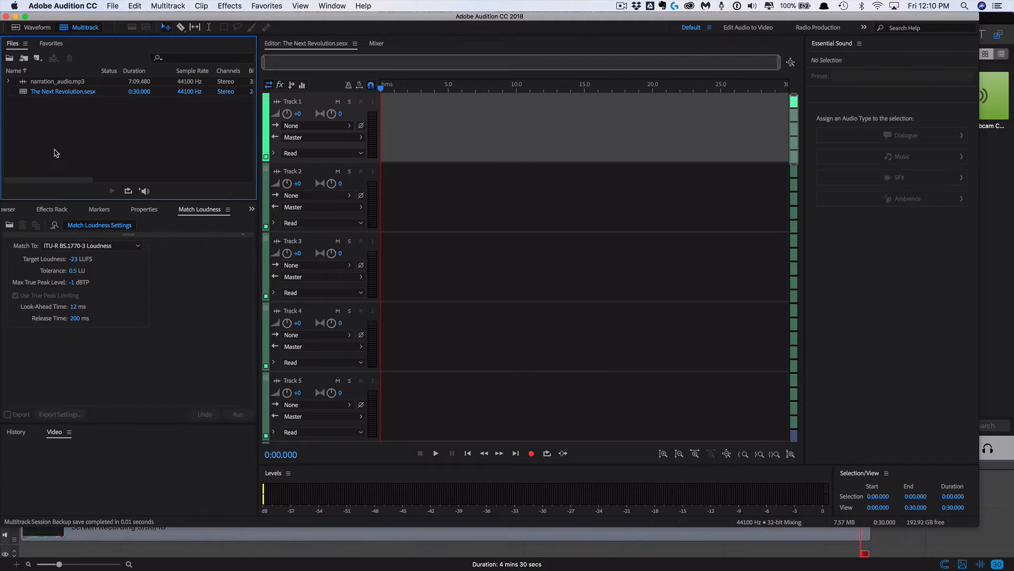
- Import the music files Podington_Bear_-_Arise.mp3 and Podington_Bear_-_Transient.mp3 from the Loops folder
{"action": "left_click", "coordinate": [138, 7]}
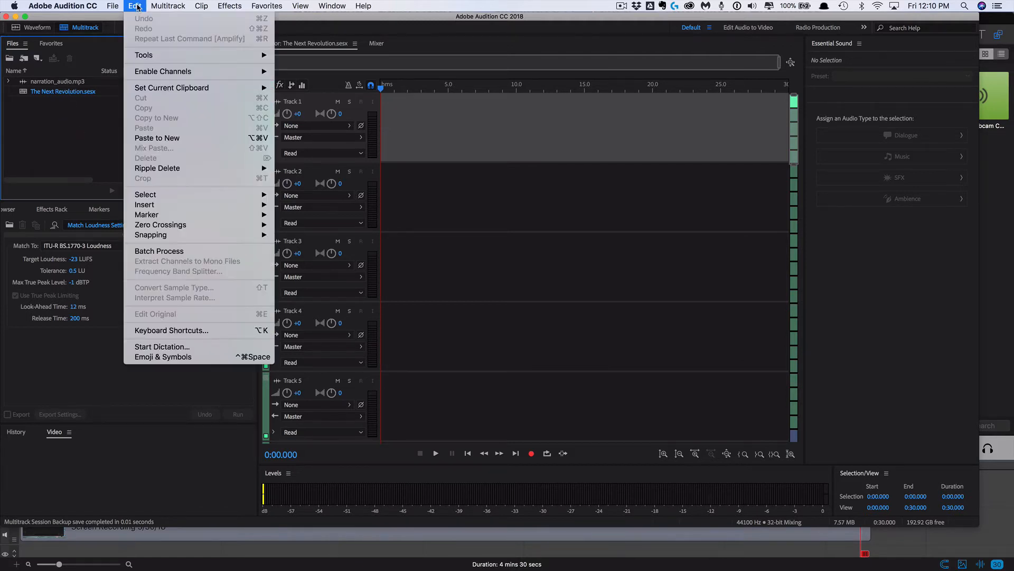
{"action": "mouse_move", "coordinate": [123, 184]}
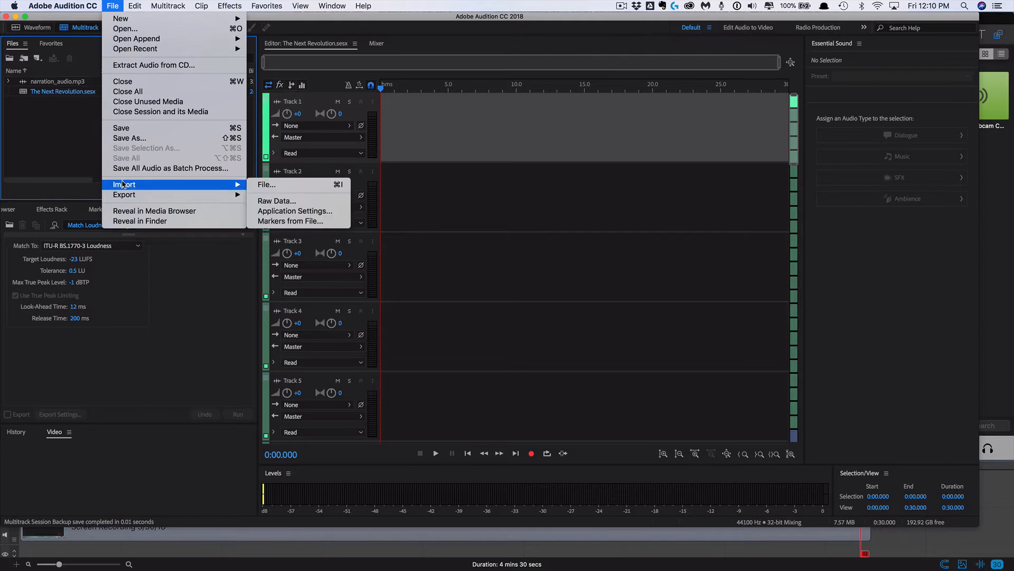
{"action": "left_click", "coordinate": [269, 185]}
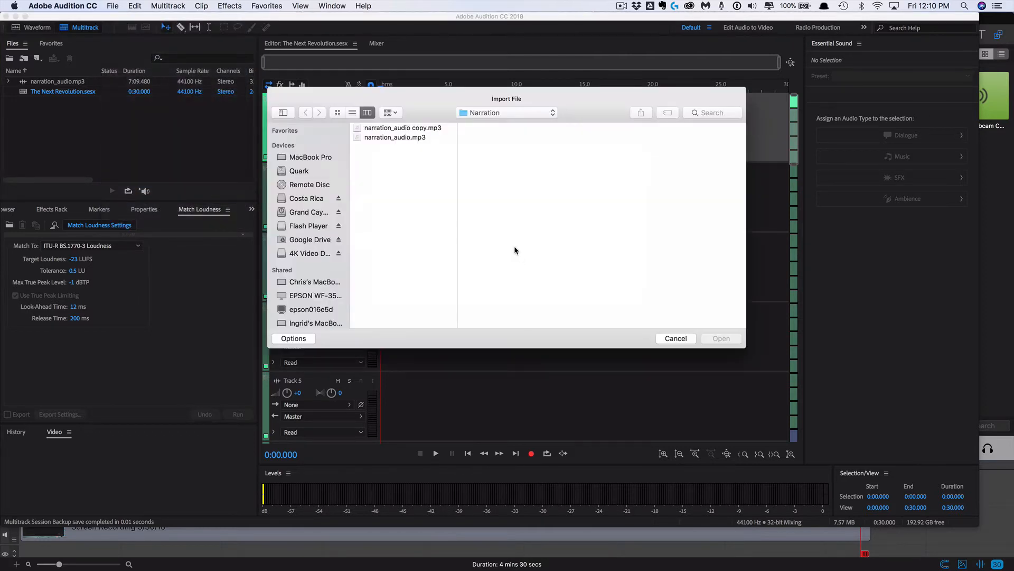
{"action": "left_click", "coordinate": [509, 112]}
{"action": "left_click", "coordinate": [504, 120]}
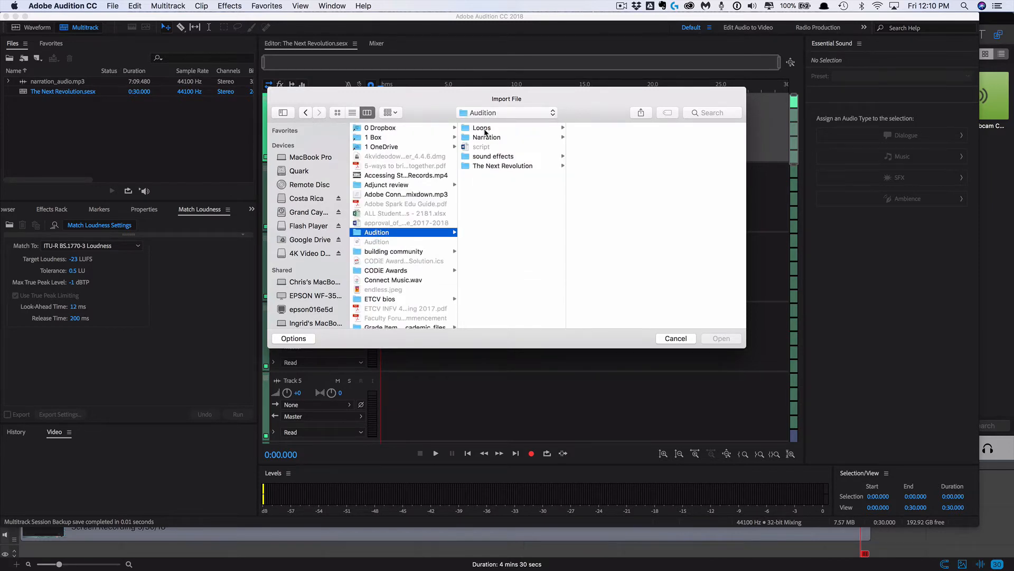
{"action": "left_click", "coordinate": [483, 129]}
{"action": "left_click", "coordinate": [634, 139]}
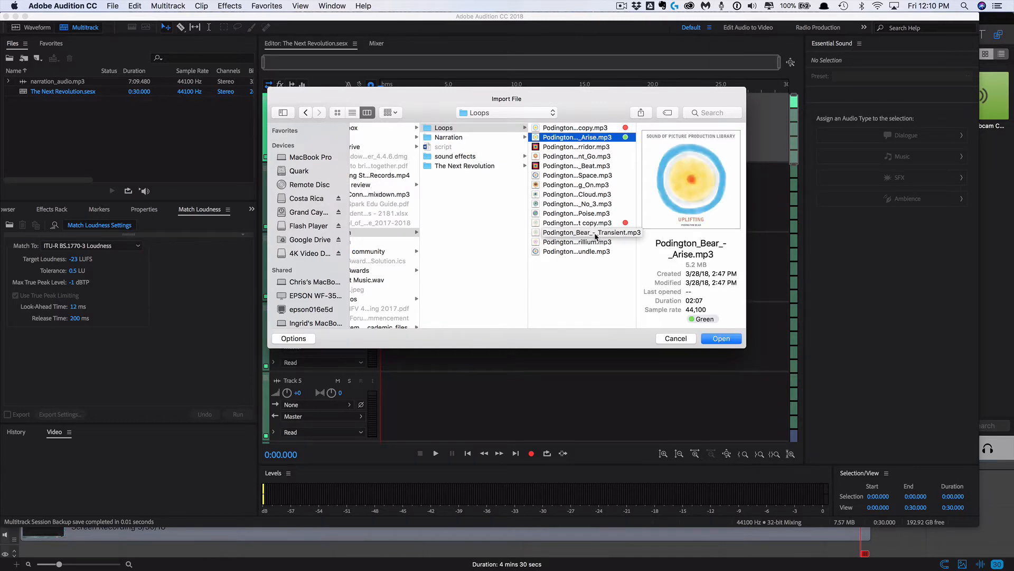
{"action": "left_click", "coordinate": [564, 235], "text": "super"}
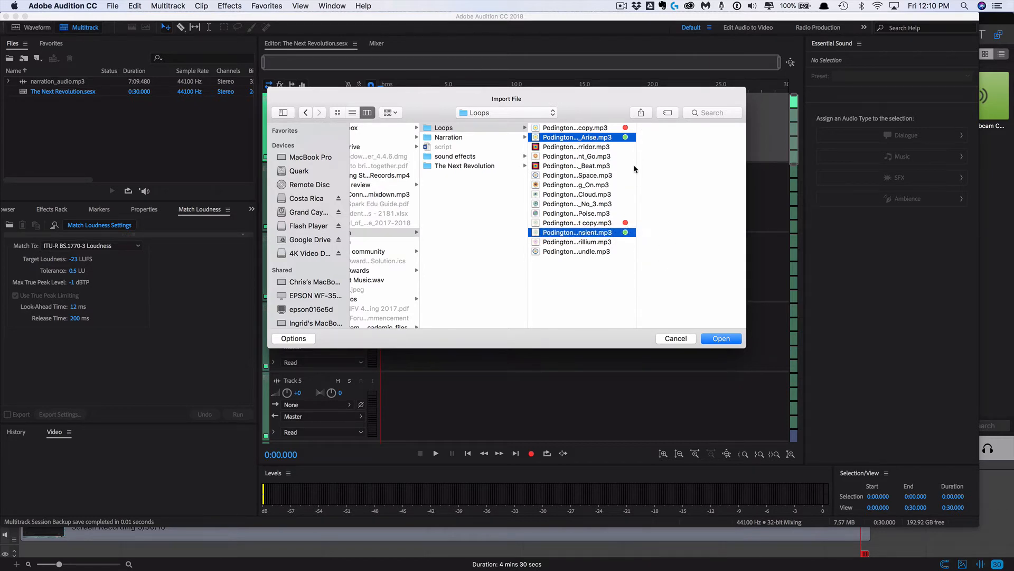
{"action": "mouse_move", "coordinate": [598, 236]}
{"action": "left_mouse_down"}
{"action": "mouse_move", "coordinate": [615, 217]}
{"action": "mouse_move", "coordinate": [618, 235]}
{"action": "mouse_move", "coordinate": [609, 232]}
{"action": "left_mouse_up"}
{"action": "left_click", "coordinate": [721, 338]}
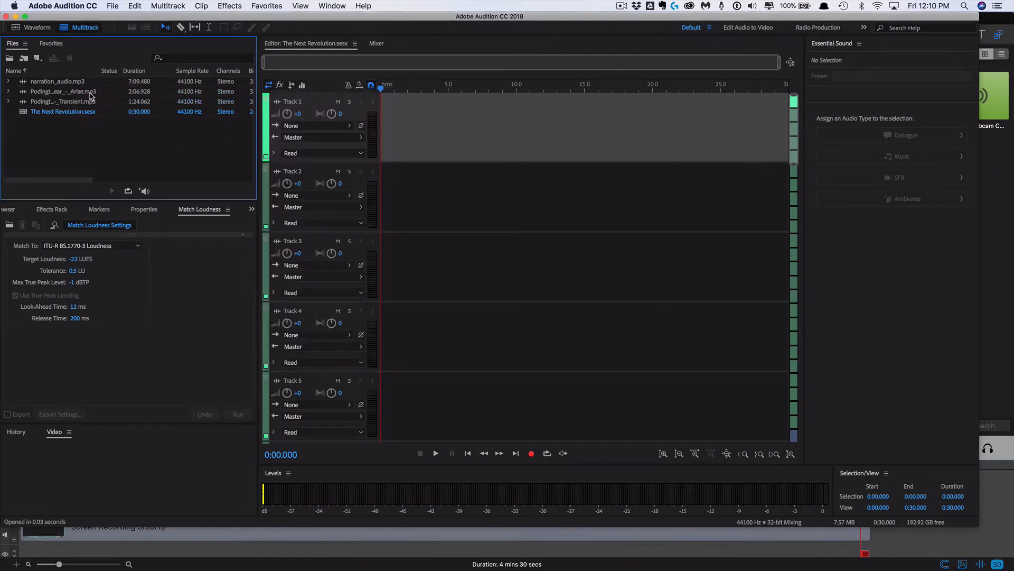
- Import Foley Door Large Room Door Closing Mic Far In Hallway 02.wav and High School Hallway Ambience #2 (Background Sound Effect).mp4 from the sound effects folder
{"action": "left_click", "coordinate": [113, 7]}
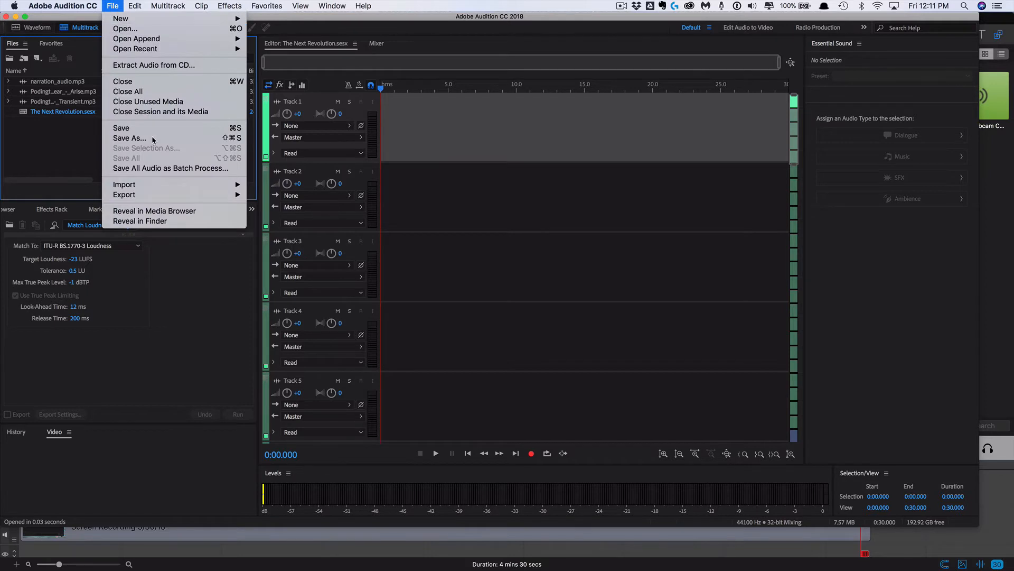
{"action": "mouse_move", "coordinate": [161, 184]}
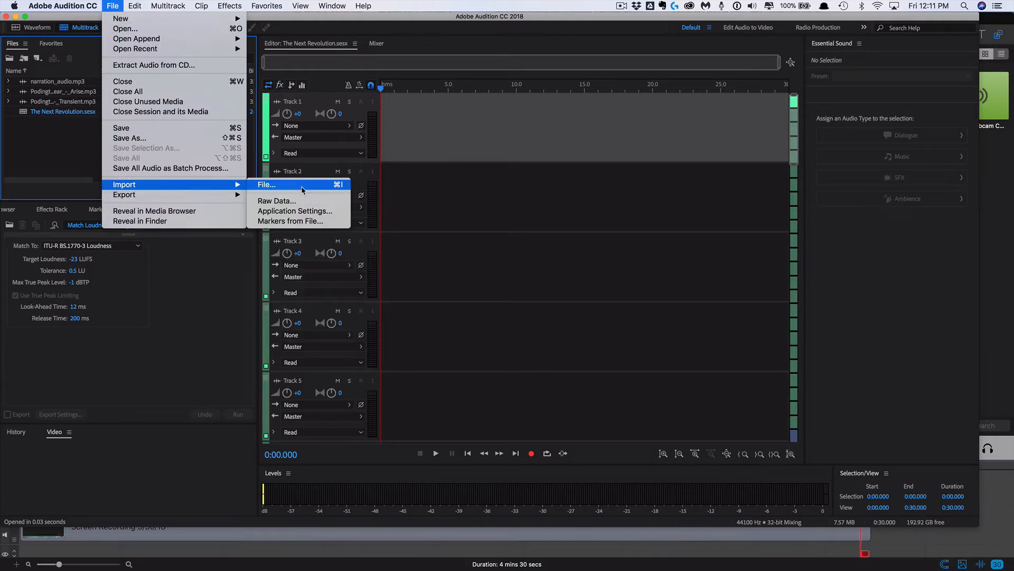
{"action": "left_click", "coordinate": [331, 185]}
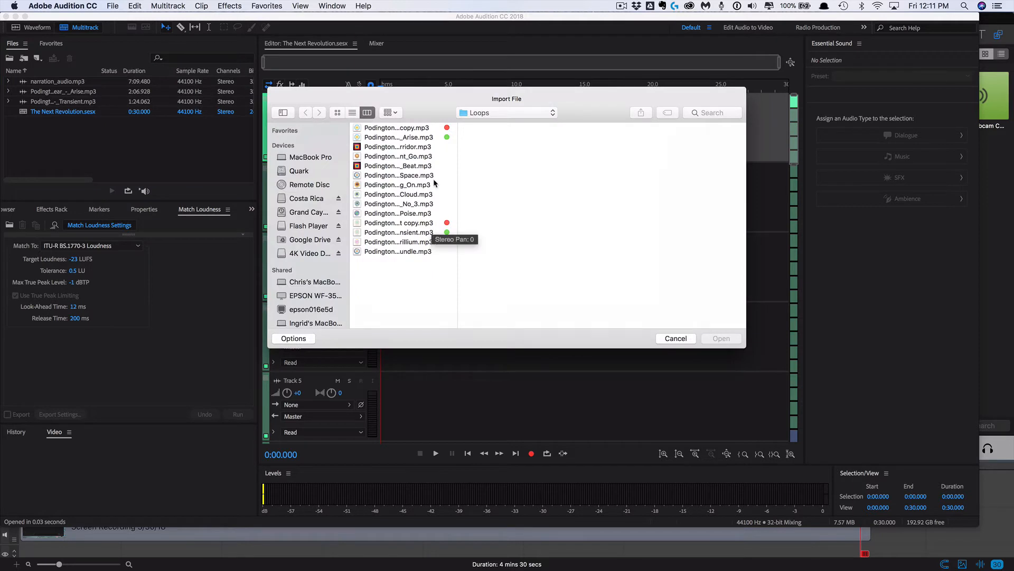
{"action": "left_click", "coordinate": [484, 113]}
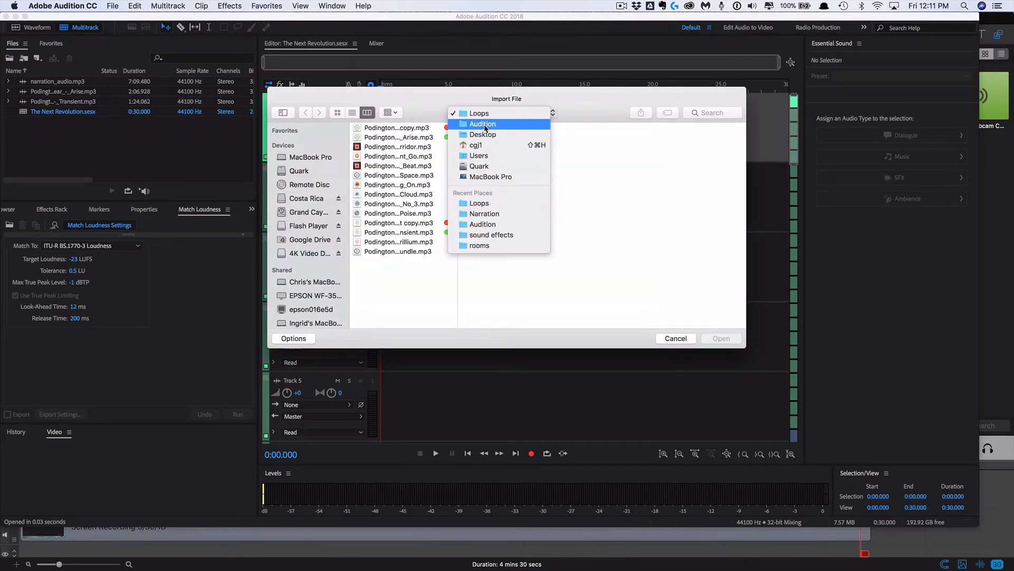
{"action": "left_click", "coordinate": [485, 129]}
{"action": "left_click", "coordinate": [506, 156]}
{"action": "left_click_drag", "start_coordinate": [506, 158], "coordinate": [627, 140]}
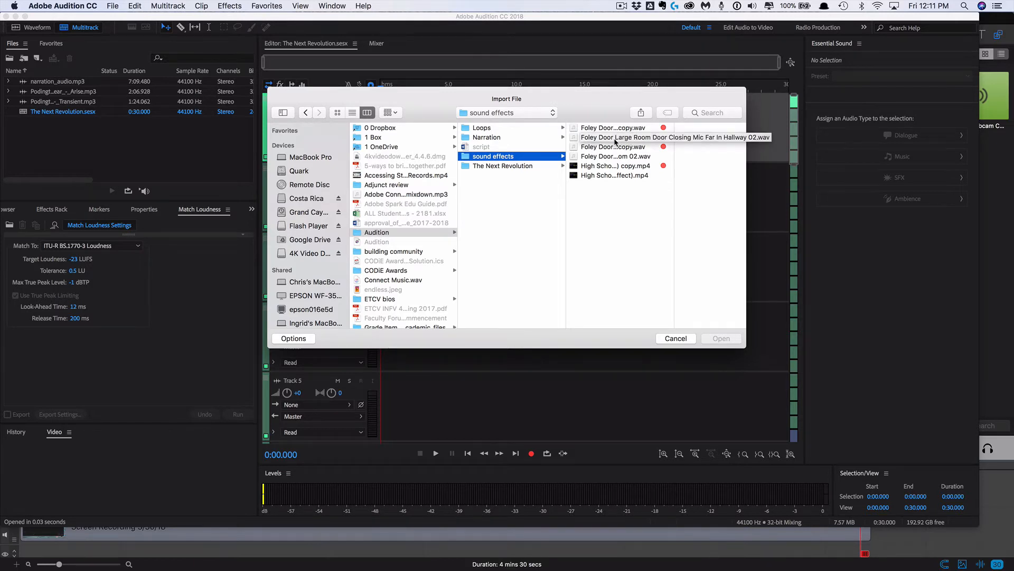
{"action": "left_click_drag", "start_coordinate": [627, 138], "coordinate": [597, 137]}
{"action": "left_click", "coordinate": [596, 137]}
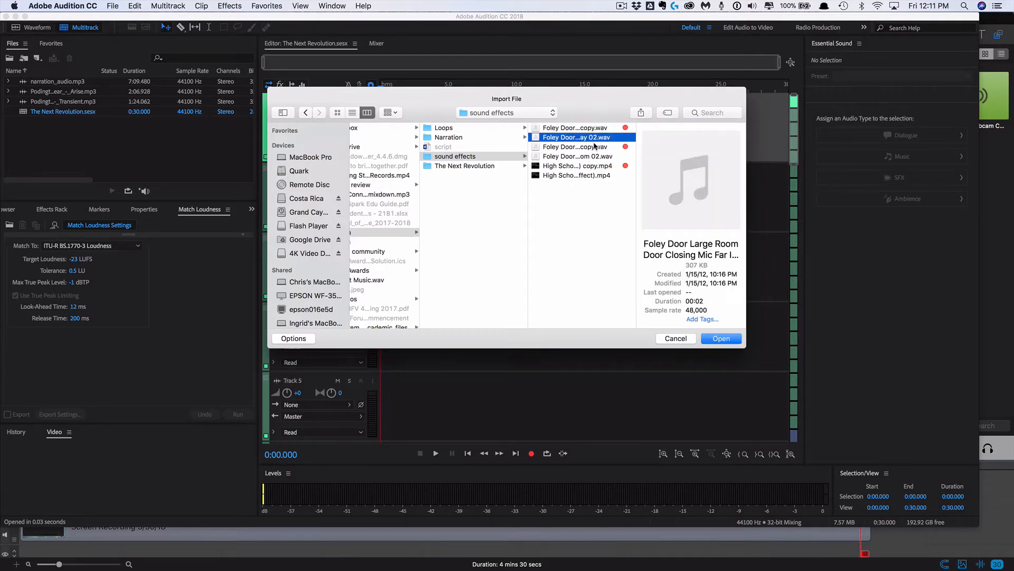
{"action": "left_click", "coordinate": [595, 176], "text": "super"}
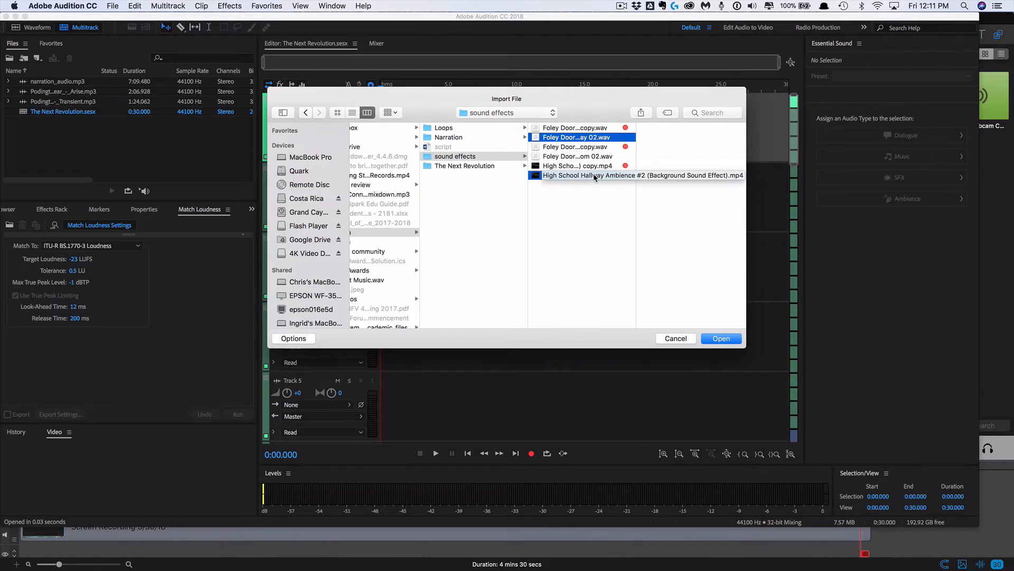
{"action": "left_click", "coordinate": [724, 341]}
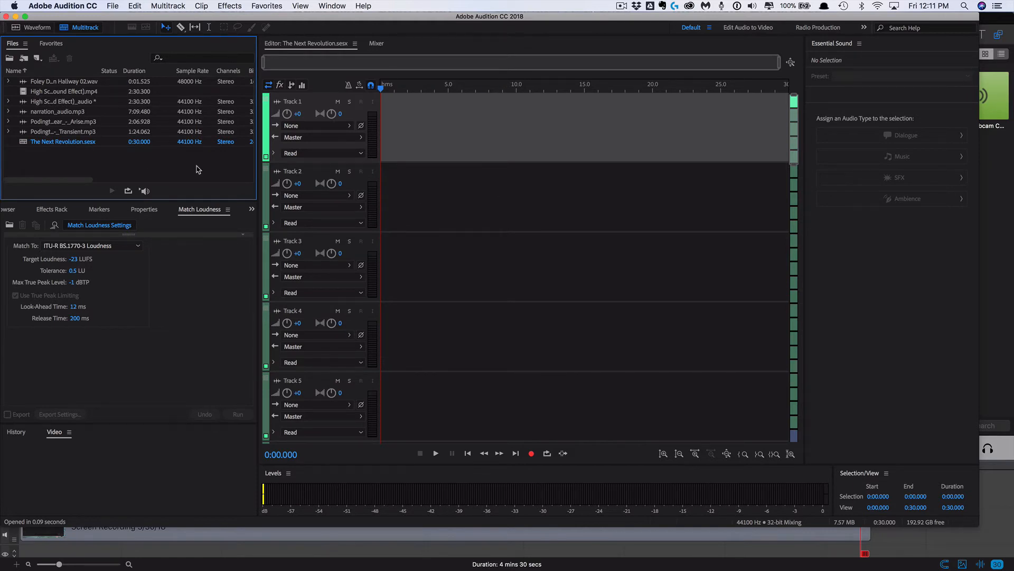
- Place Podington_Bear_-_Arise.mp3 at the start of Track 1 and play its opening up to about 6.9 seconds
{"action": "left_click", "coordinate": [66, 122]}
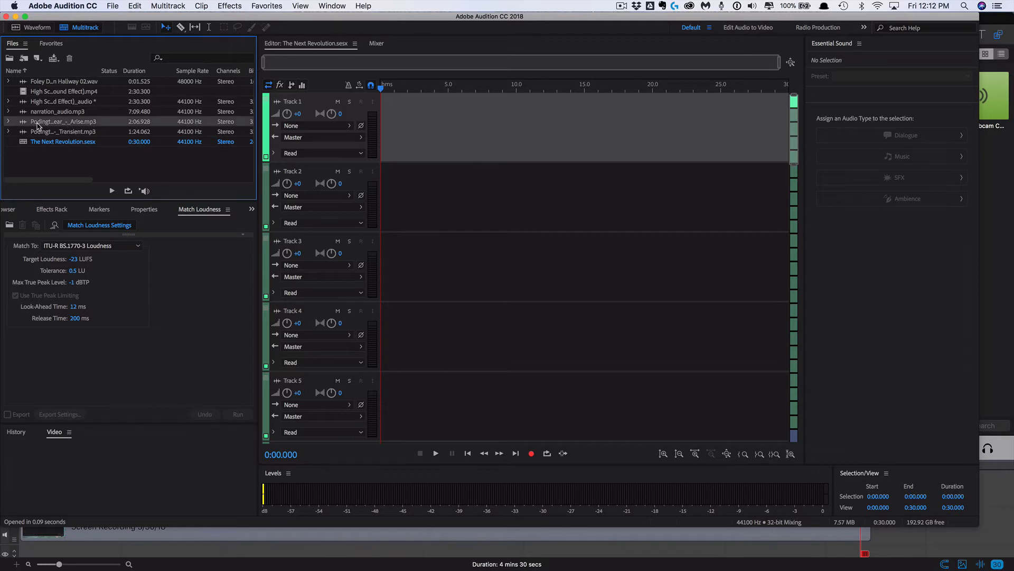
{"action": "left_click_drag", "start_coordinate": [39, 126], "coordinate": [383, 128]}
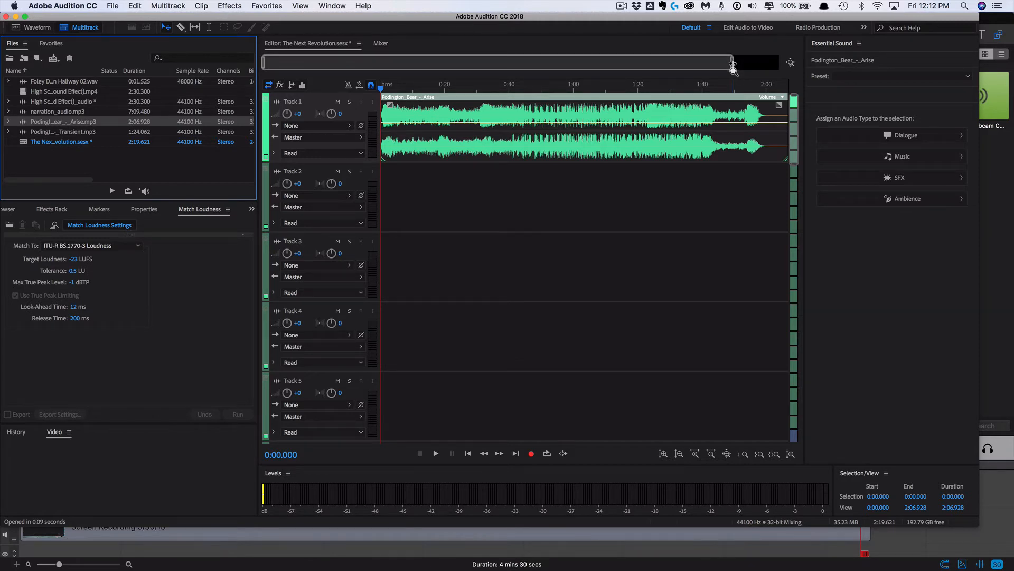
{"action": "left_click_drag", "start_coordinate": [733, 63], "coordinate": [356, 63]}
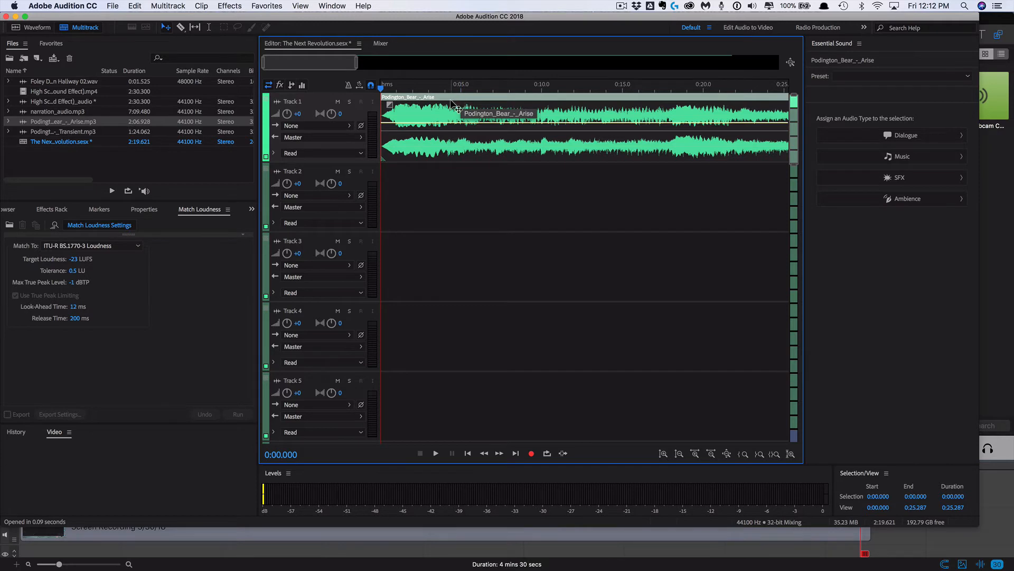
{"action": "key", "text": "space"}
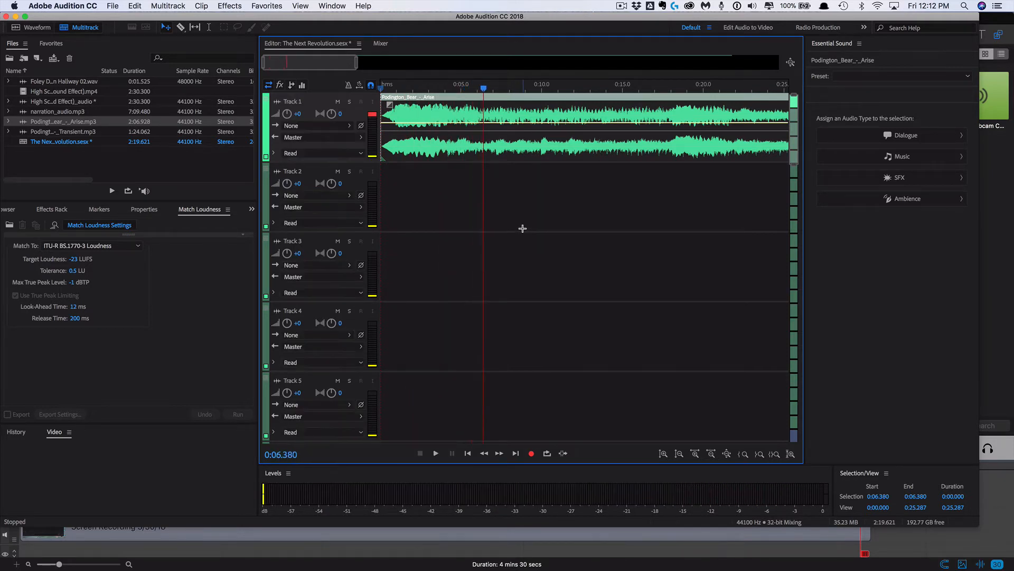
{"action": "key", "text": "space"}
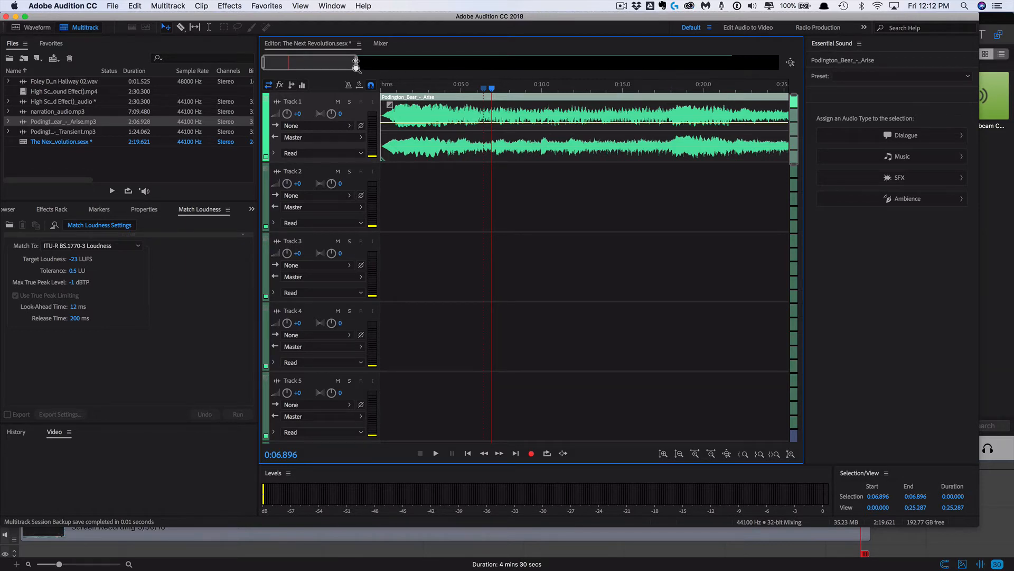
- Trim the end of the Arise clip on Track 1 back to about 10 seconds
{"action": "left_click_drag", "start_coordinate": [356, 62], "coordinate": [739, 90]}
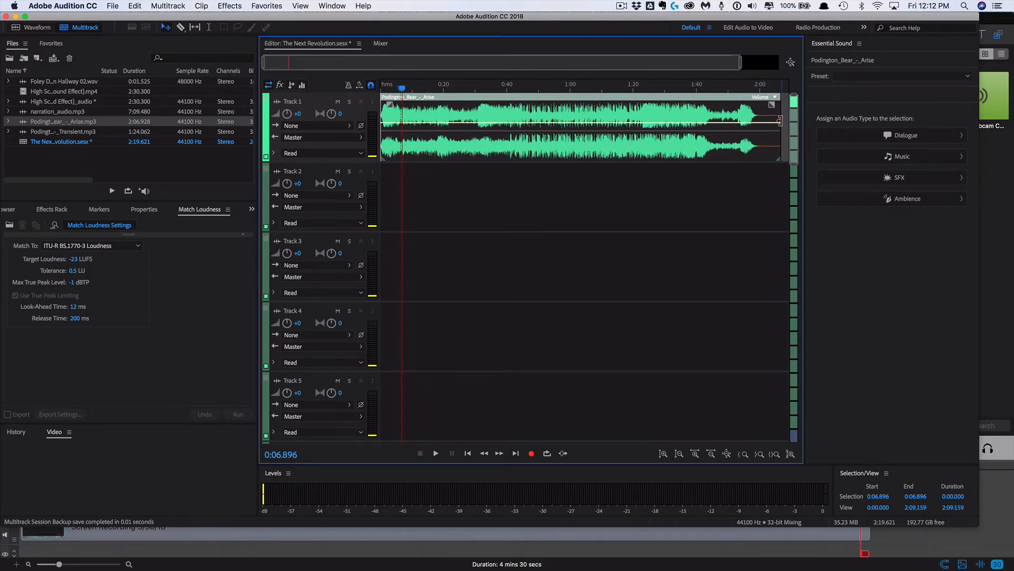
{"action": "left_click_drag", "start_coordinate": [780, 120], "coordinate": [412, 127]}
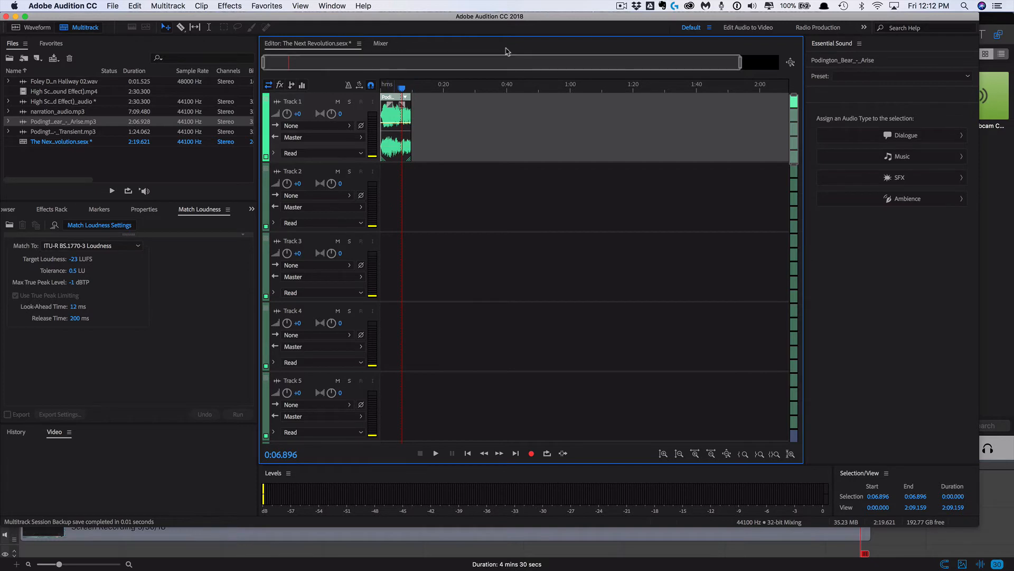
- Add a fade-out to the Arise clip and trim its end to the playhead at about 6.9 seconds, with the fade lasting about 2 seconds
{"action": "left_click_drag", "start_coordinate": [739, 62], "coordinate": [313, 61]}
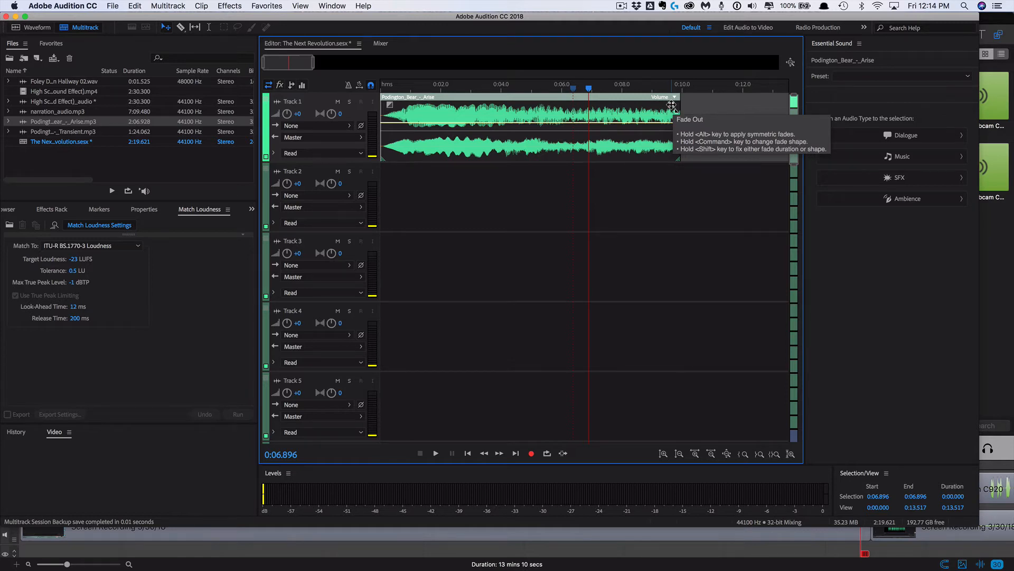
{"action": "left_click_drag", "start_coordinate": [672, 106], "coordinate": [551, 103]}
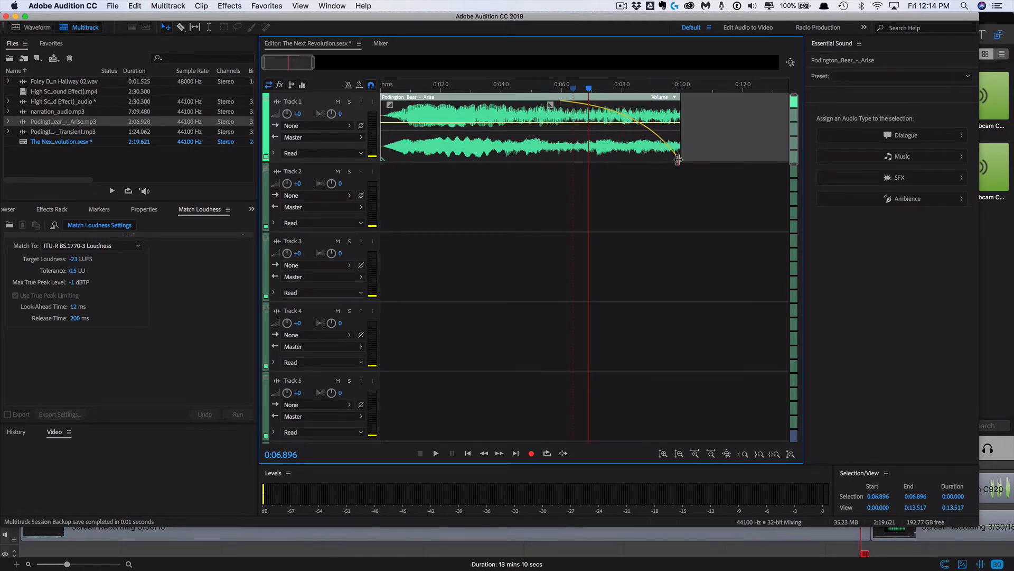
{"action": "left_click_drag", "start_coordinate": [680, 127], "coordinate": [524, 101]}
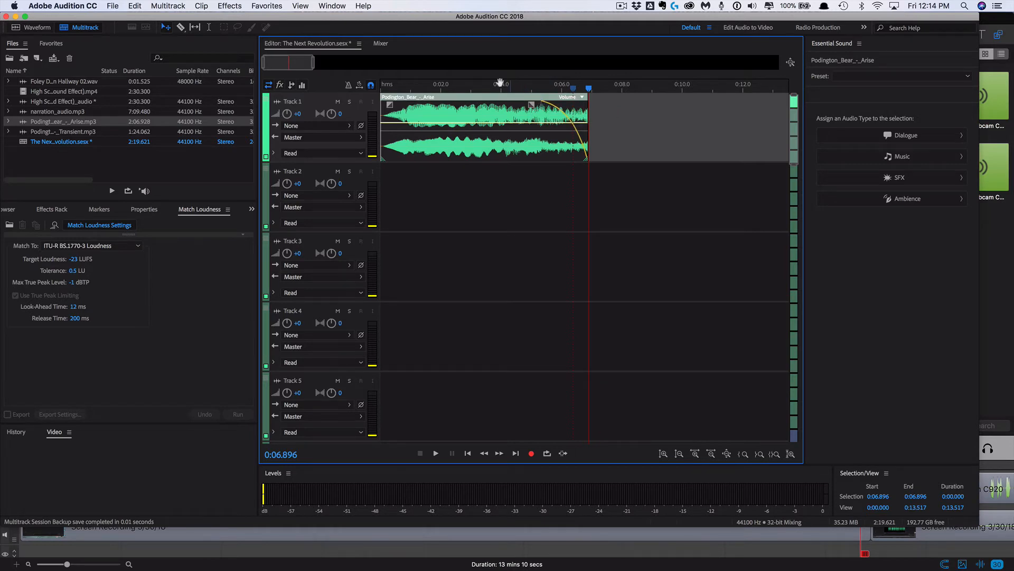
- Play the Arise clip's ending from about 3.9 seconds and lengthen its fade-out slightly, with a linear value of 26
{"action": "left_click", "coordinate": [498, 86]}
{"action": "key", "text": "space"}
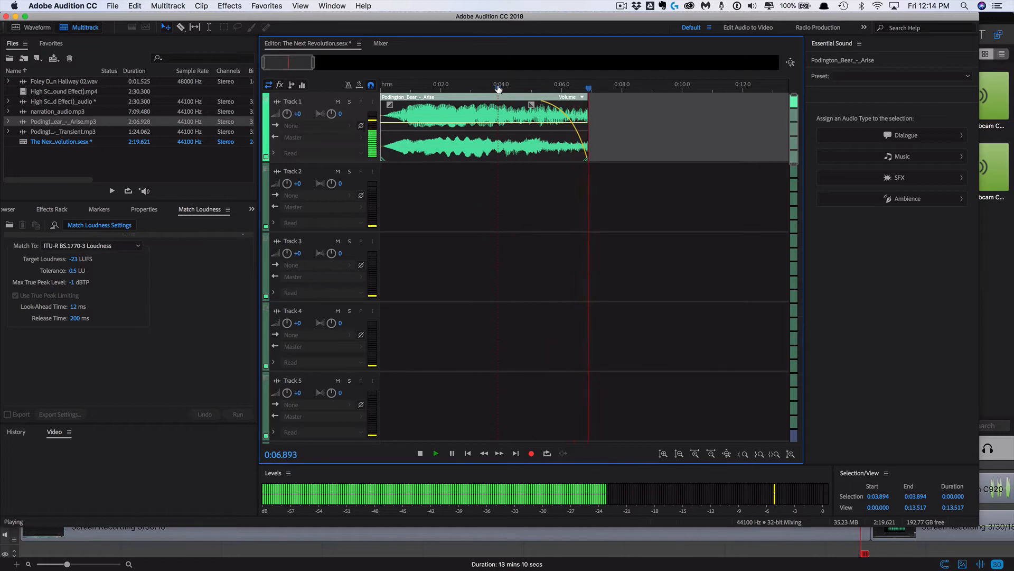
{"action": "key", "text": "space"}
{"action": "left_click_drag", "start_coordinate": [531, 104], "coordinate": [523, 104]}
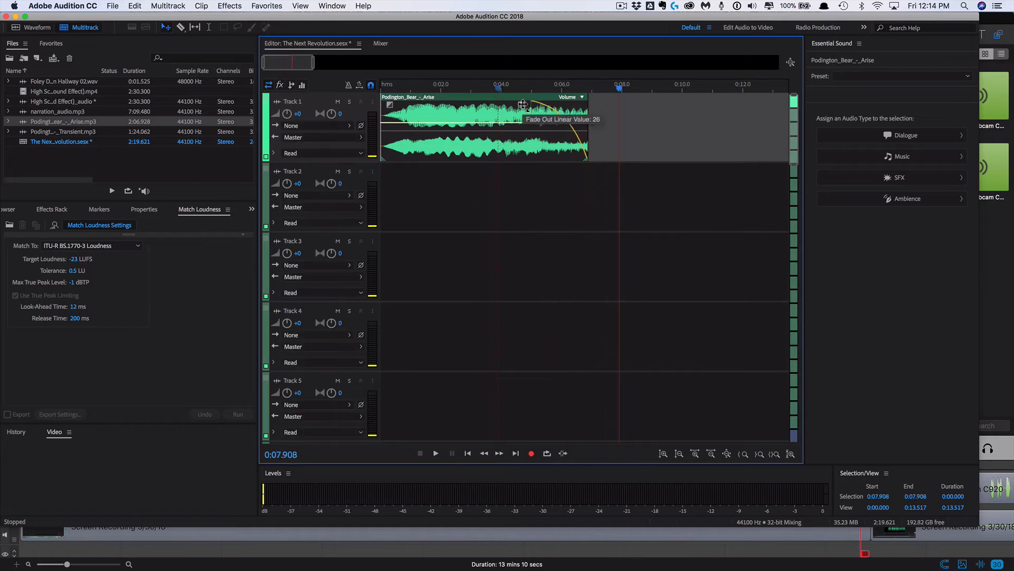
{"action": "left_click", "coordinate": [522, 104]}
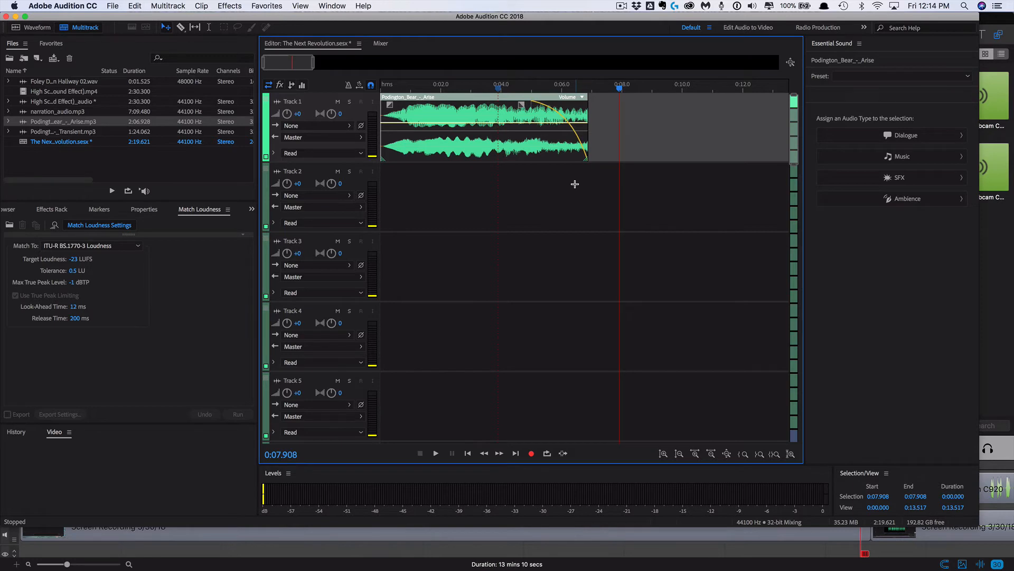
- Place narration_audio.mp3 on Track 2 at about 5.8 seconds and play the transition from about 4.9 seconds
{"action": "left_click", "coordinate": [59, 112]}
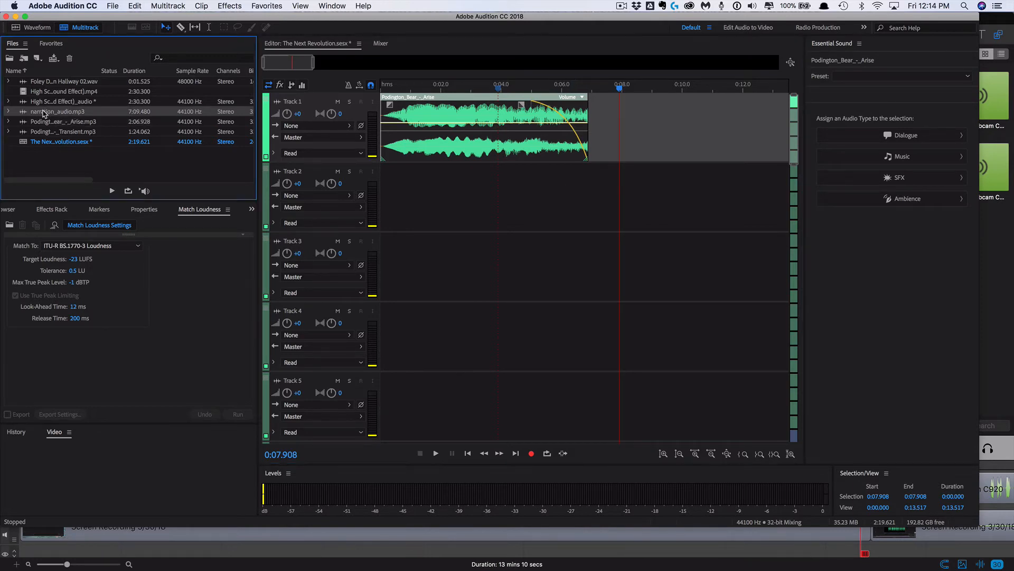
{"action": "left_click_drag", "start_coordinate": [43, 113], "coordinate": [557, 209]}
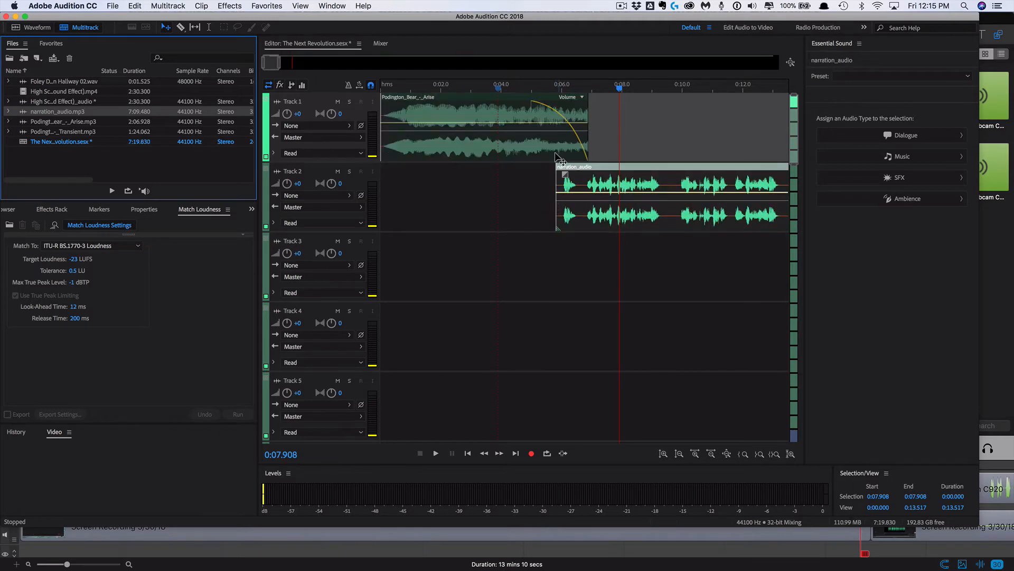
{"action": "left_click", "coordinate": [528, 88]}
{"action": "key", "text": "space"}
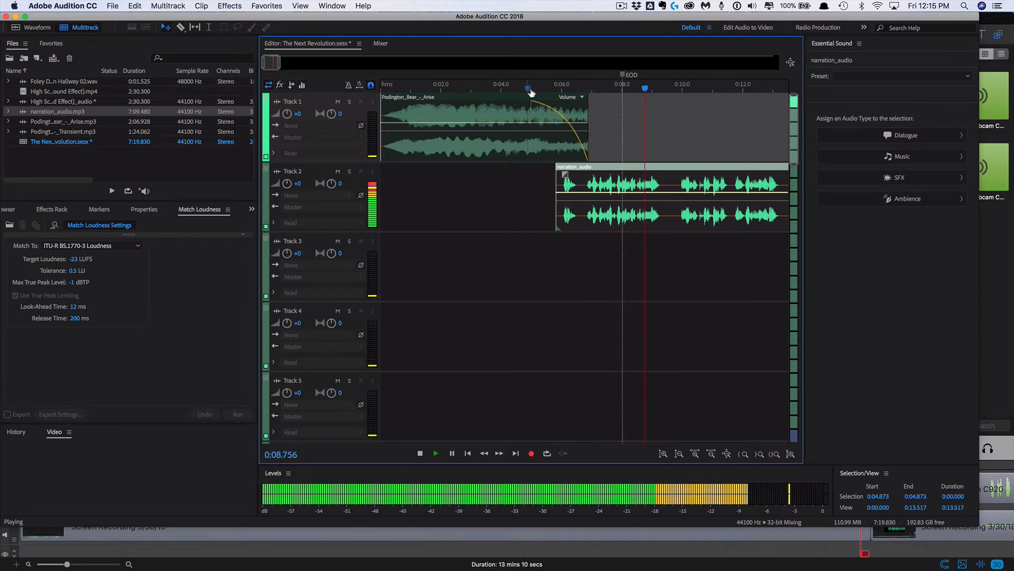
{"action": "key", "text": "space"}
- Move the narration clip on Track 2 to start at about 6.7 seconds and play from about 4 to 14.4 seconds
{"action": "left_click_drag", "start_coordinate": [602, 173], "coordinate": [629, 172]}
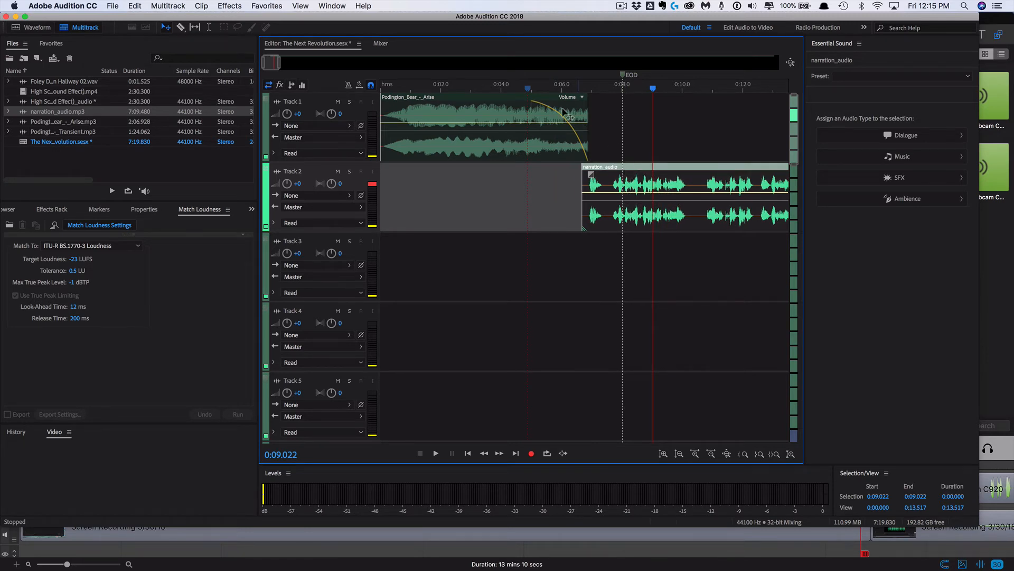
{"action": "left_click", "coordinate": [501, 88]}
{"action": "key", "text": "space"}
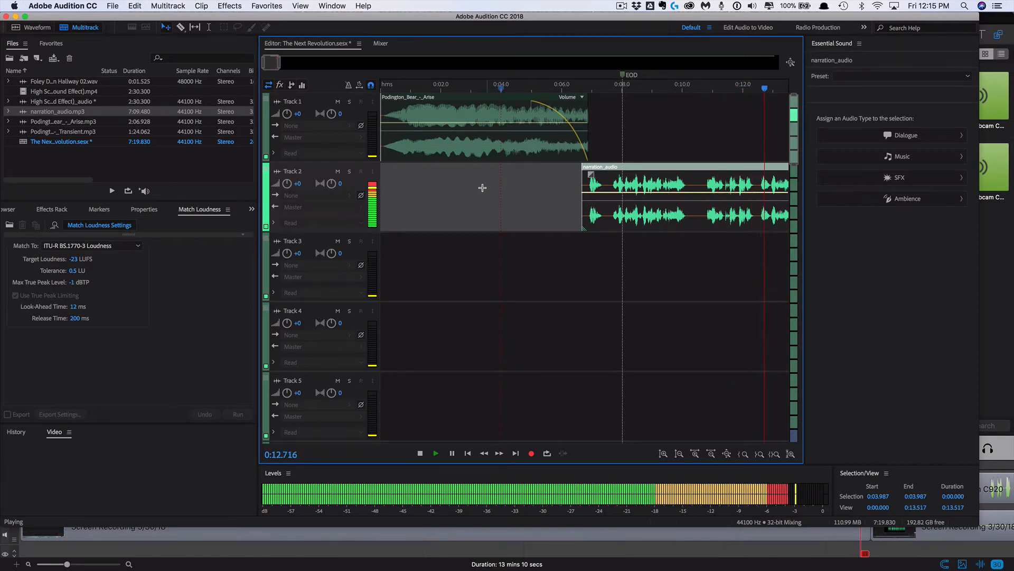
{"action": "key", "text": "space"}
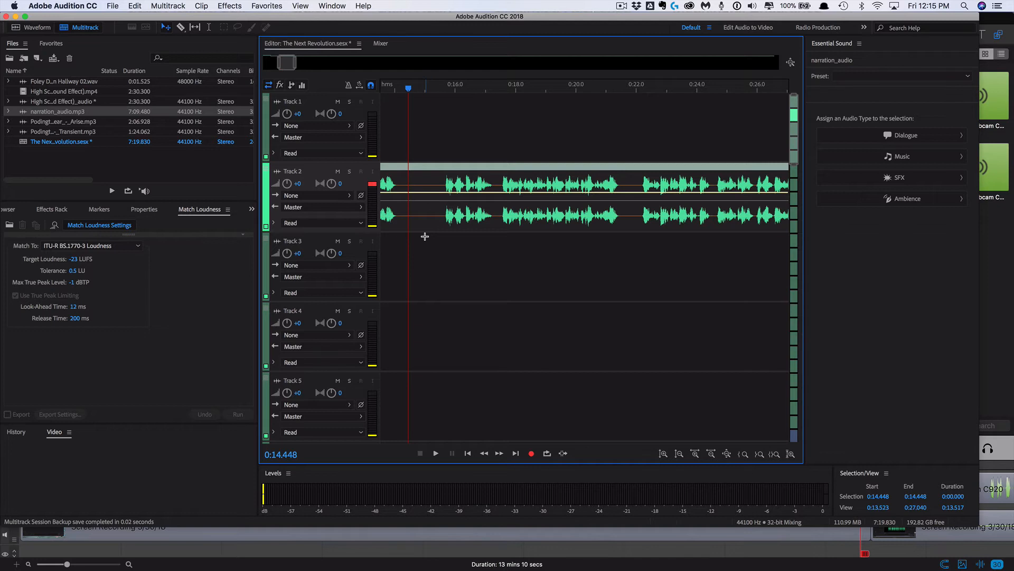
- Add Podington_Bear_-_Transient.mp3 to Track 3 at the playhead, fade it in until about 18.3 seconds and trim its silent start to about 15.7 seconds
{"action": "left_click", "coordinate": [78, 132]}
{"action": "left_click_drag", "start_coordinate": [78, 135], "coordinate": [411, 244]}
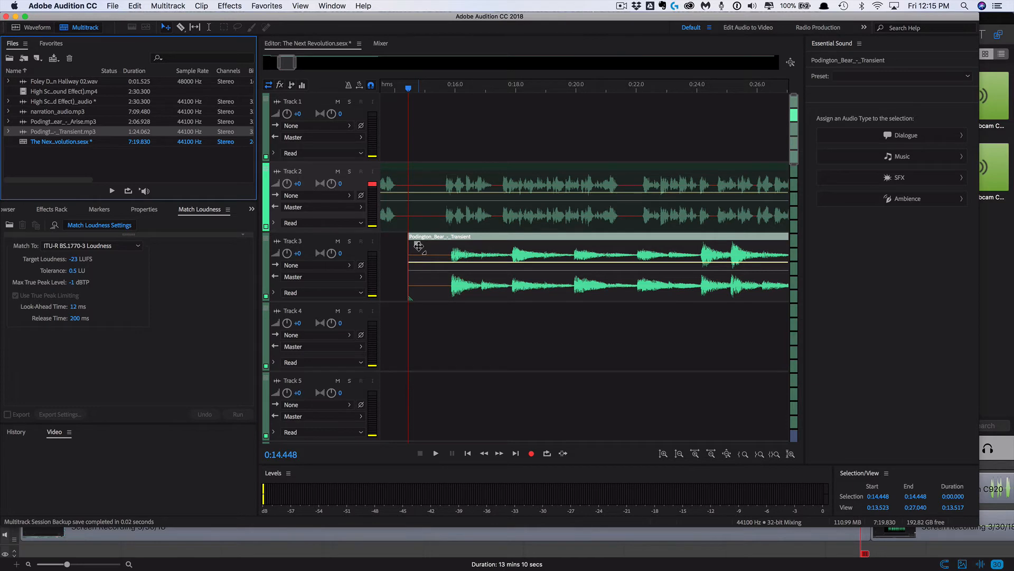
{"action": "left_click_drag", "start_coordinate": [419, 245], "coordinate": [533, 244]}
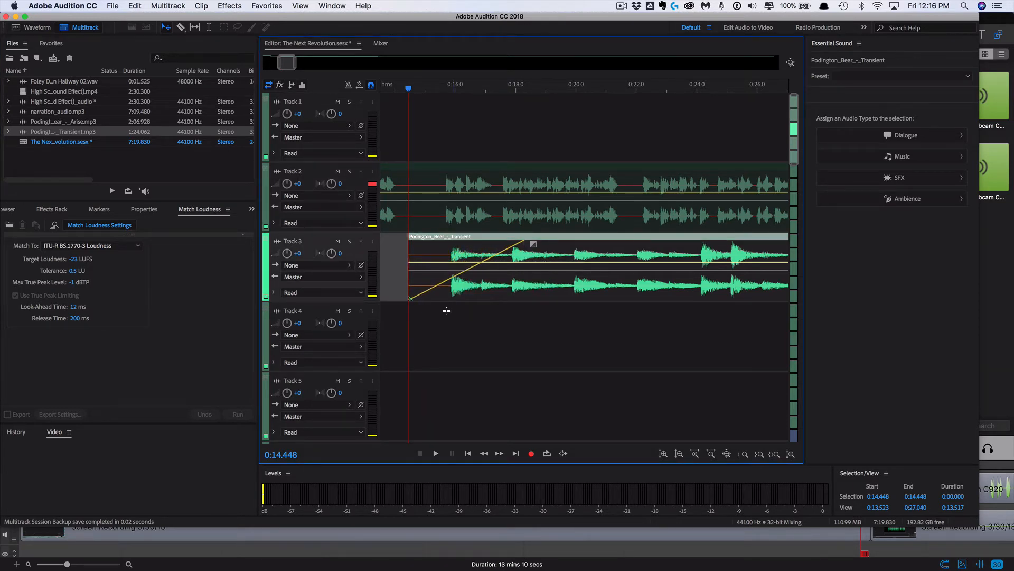
{"action": "left_click_drag", "start_coordinate": [411, 300], "coordinate": [448, 299]}
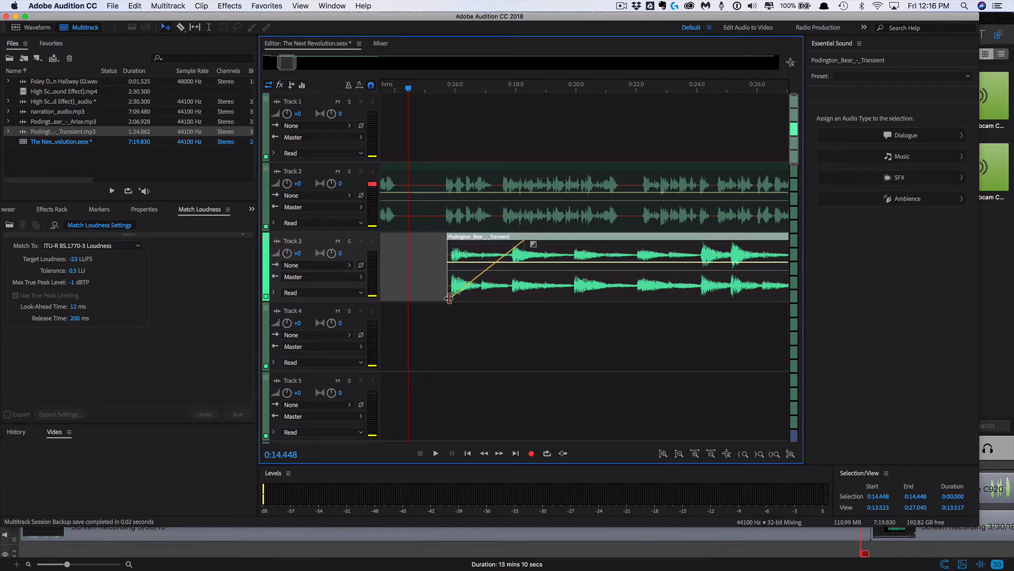
- Play the narration with the Transient music from about 14.9 seconds and lower Track 3's volume to -8.4 dB
{"action": "left_click", "coordinate": [421, 90]}
{"action": "key", "text": "space"}
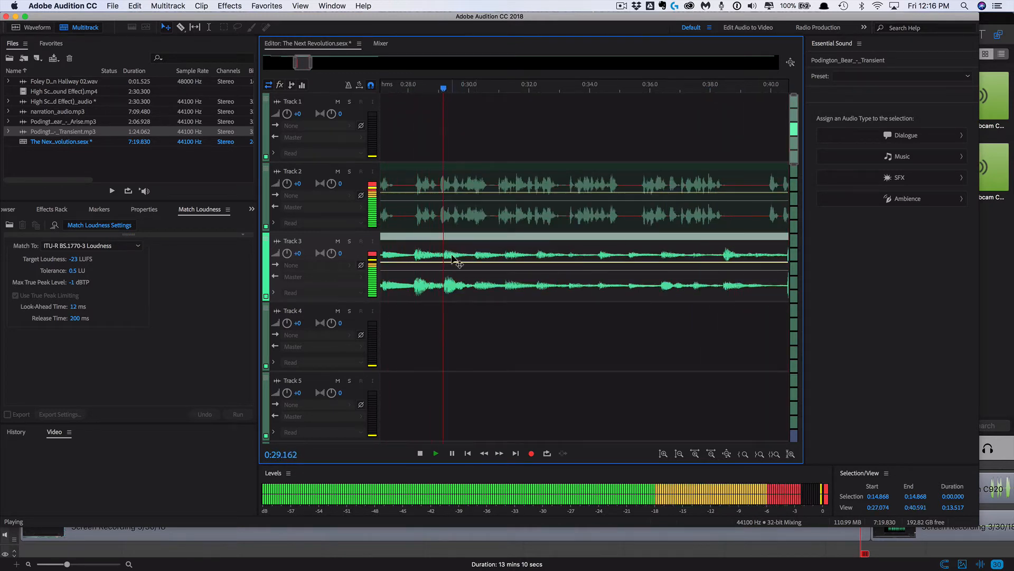
{"action": "key", "text": "space"}
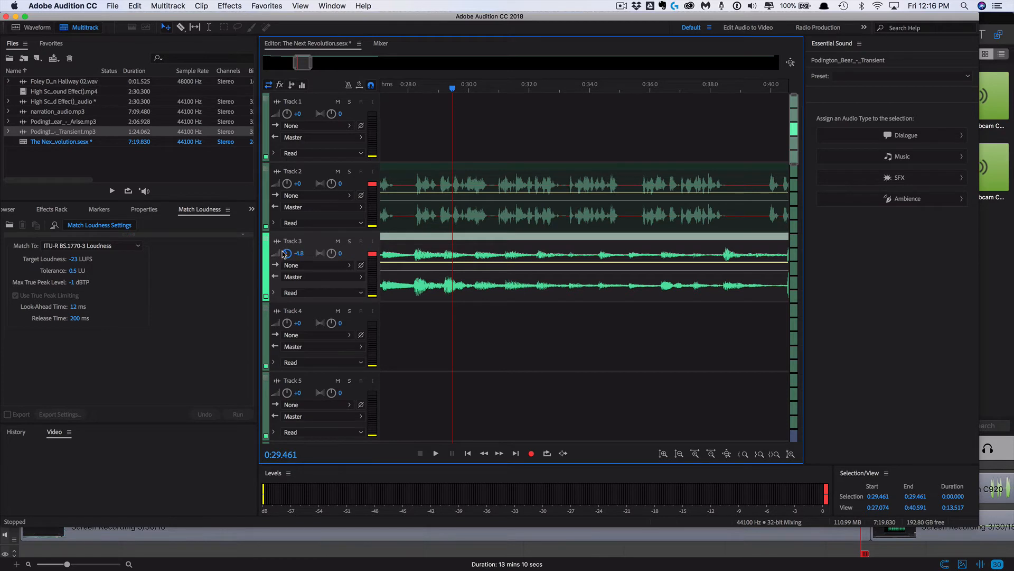
{"action": "left_click", "coordinate": [436, 453]}
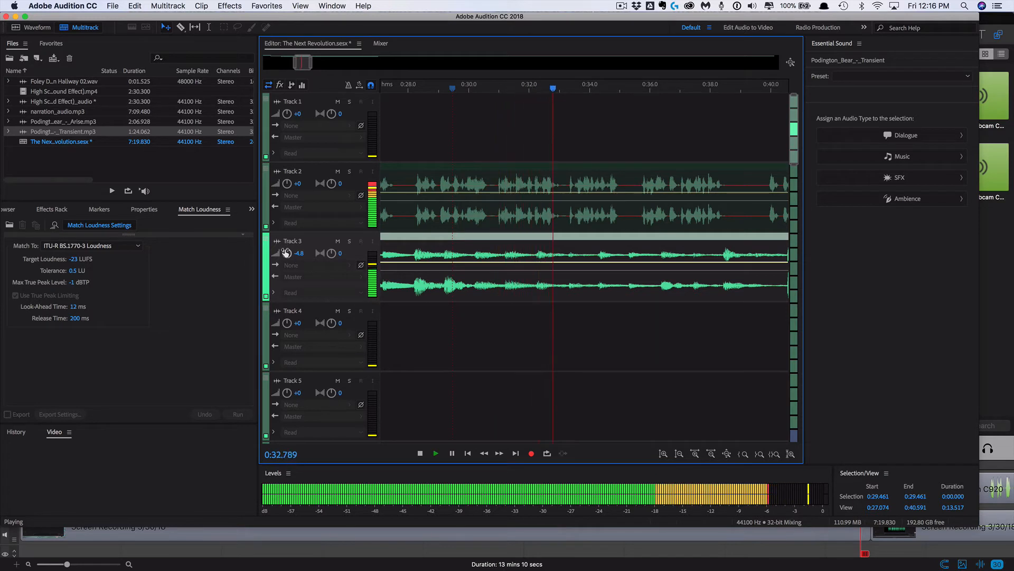
{"action": "left_click_drag", "start_coordinate": [286, 250], "coordinate": [283, 252]}
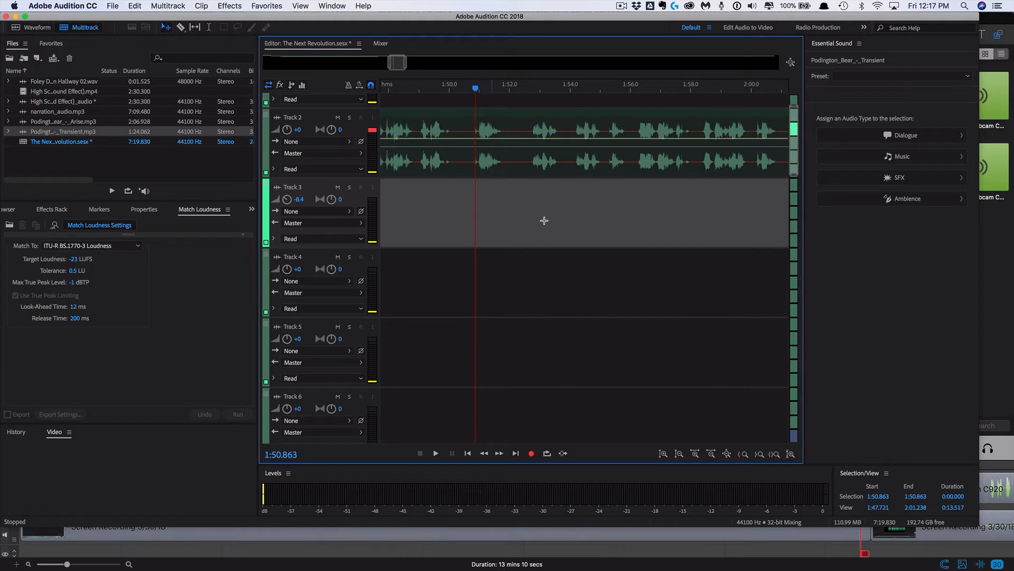
- Trim the silent end of the Transient clip on Track 3 back to about 1:32.4
{"action": "scroll", "coordinate": [629, 215], "scroll_direction": "left", "scroll_amount": 10}
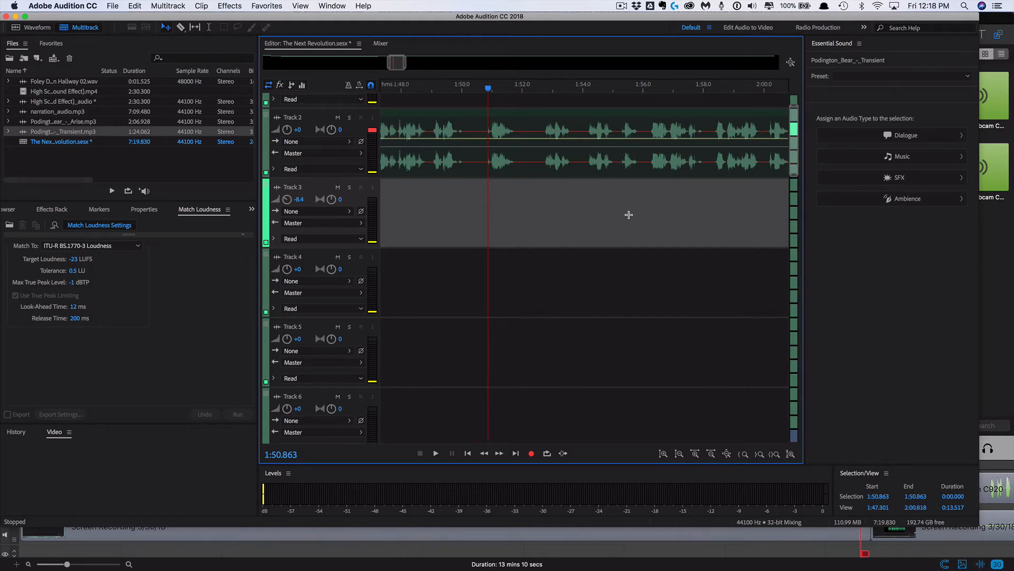
{"action": "scroll", "coordinate": [629, 214], "scroll_direction": "left", "scroll_amount": 6}
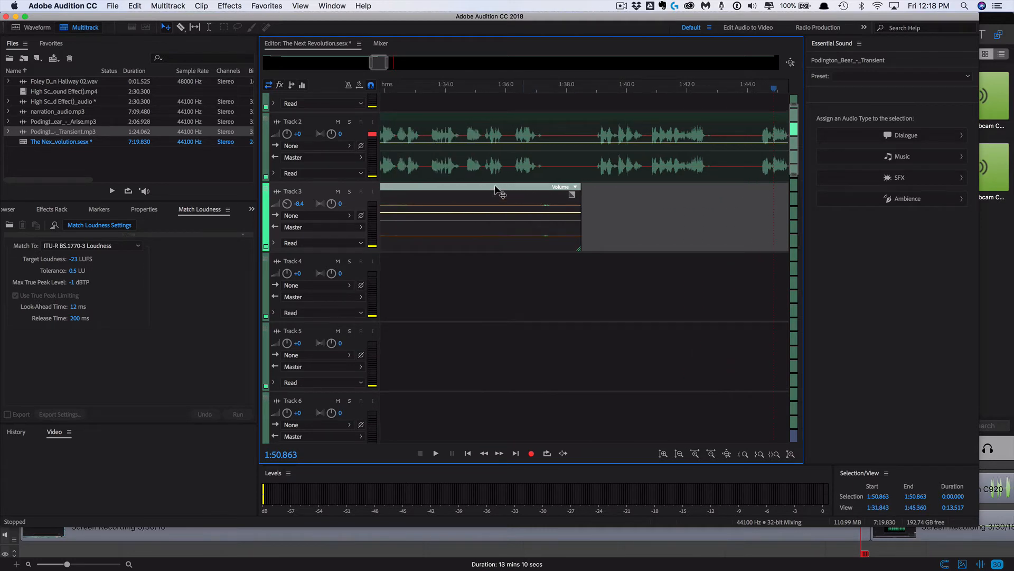
{"action": "scroll", "coordinate": [493, 207], "scroll_direction": "left", "scroll_amount": 4}
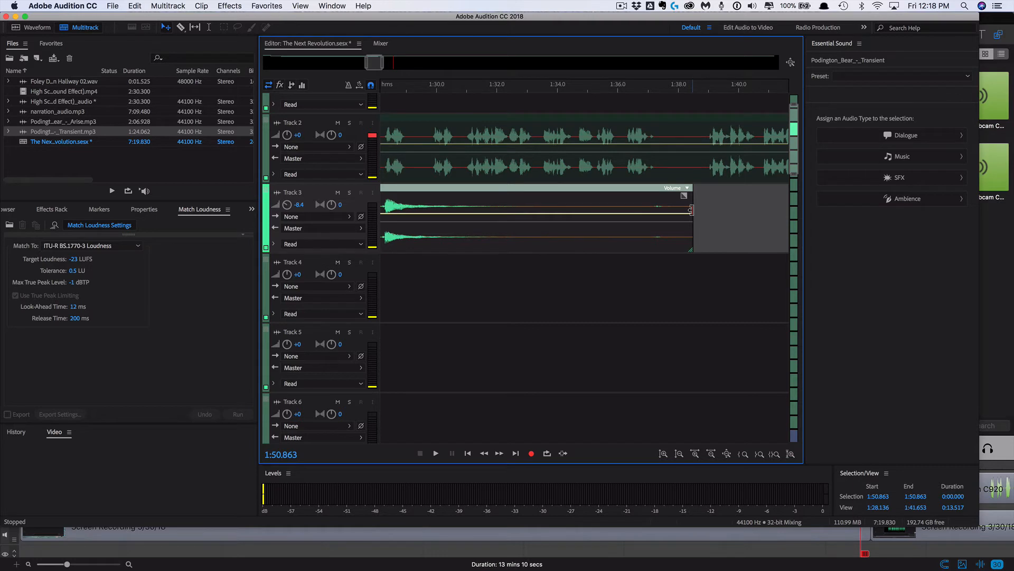
{"action": "left_click_drag", "start_coordinate": [691, 210], "coordinate": [510, 211]}
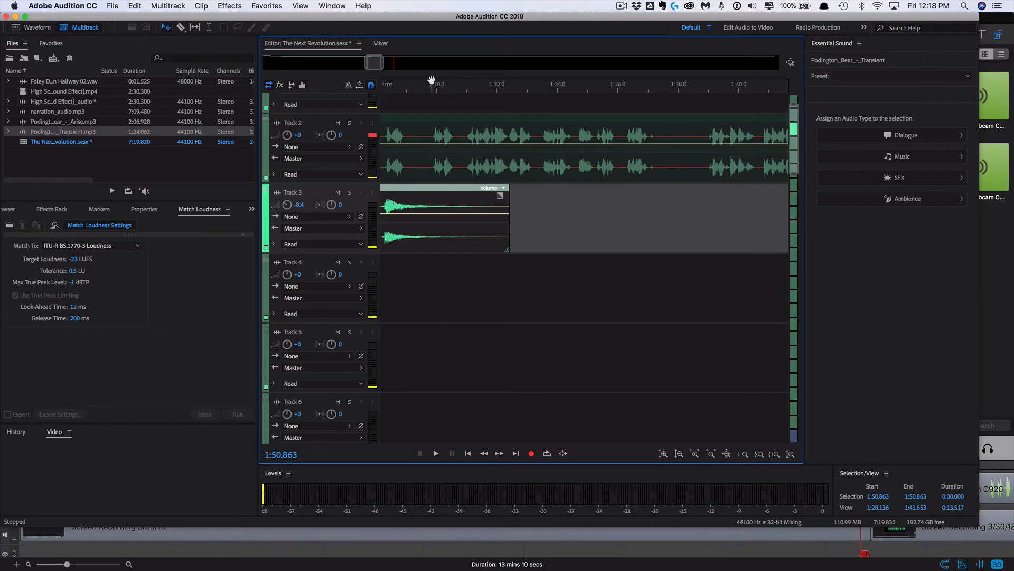
- Play the narration from about 1:50.7 to 1:53.8 and place the Foley Door sound there on Track 4, accepting the copy conformed to the session's sample rate
{"action": "scroll", "coordinate": [636, 243], "scroll_direction": "right", "scroll_amount": 10}
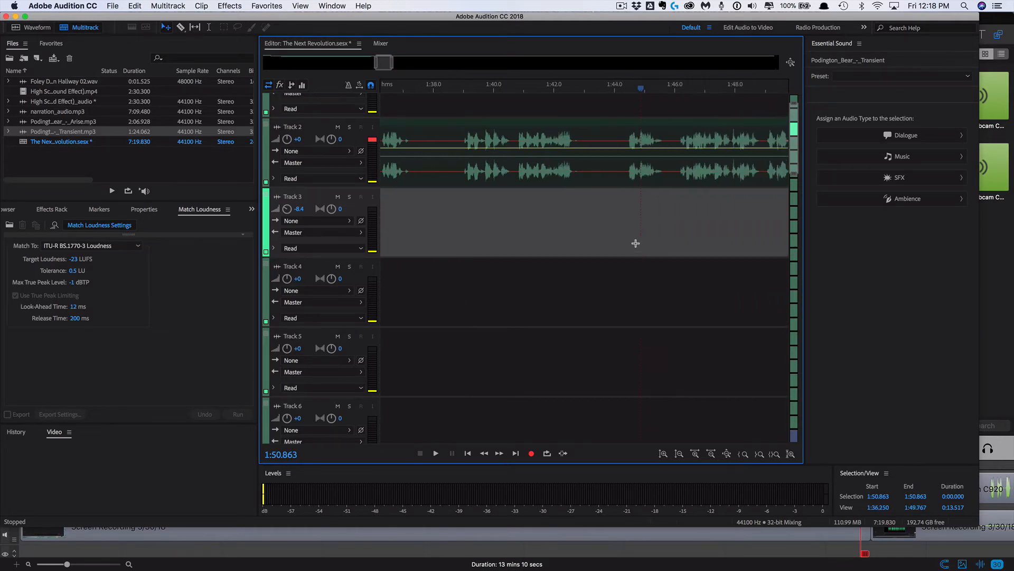
{"action": "scroll", "coordinate": [636, 243], "scroll_direction": "right", "scroll_amount": 4}
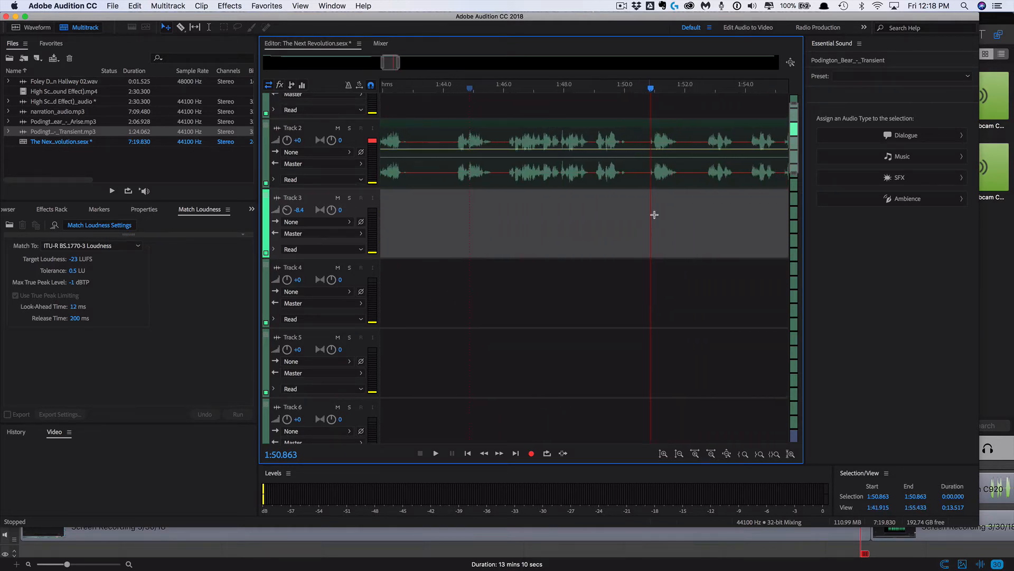
{"action": "left_click", "coordinate": [644, 88]}
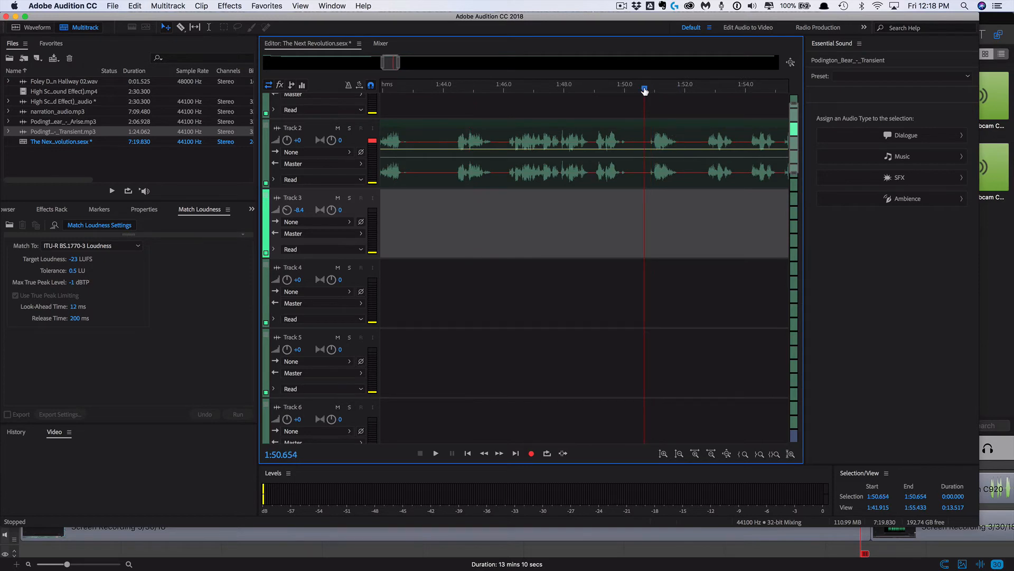
{"action": "key", "text": "space"}
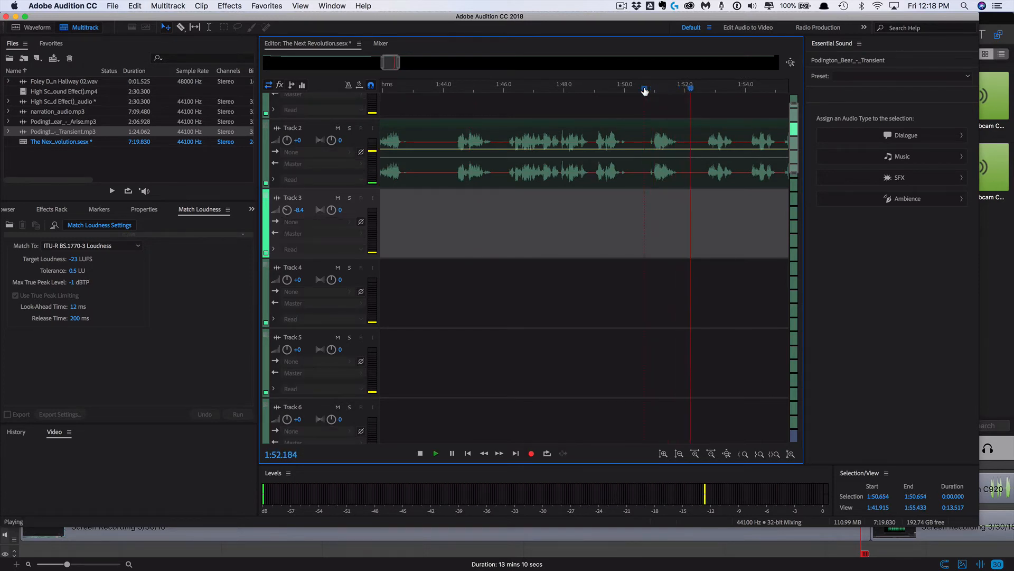
{"action": "key", "text": "space"}
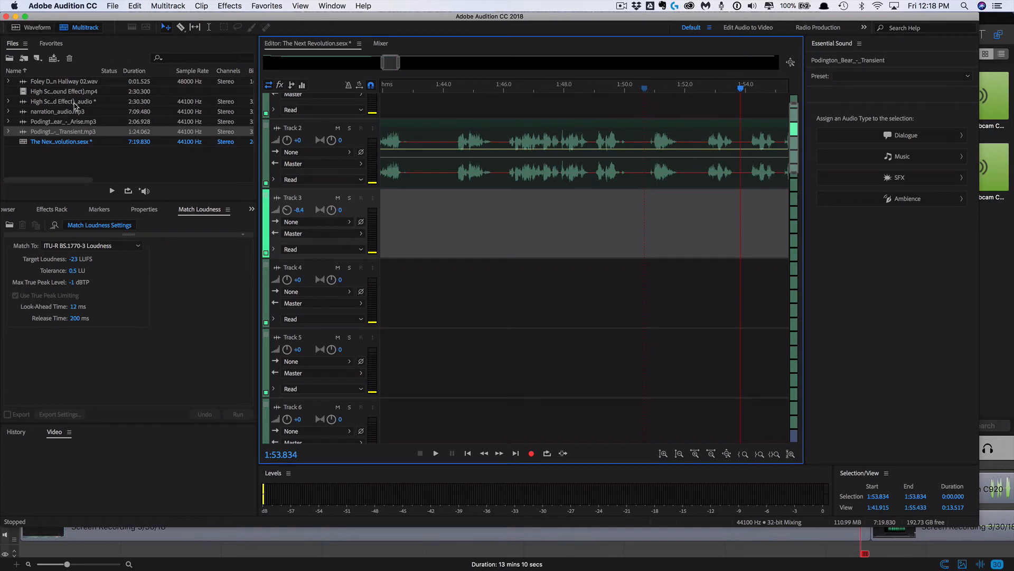
{"action": "left_click_drag", "start_coordinate": [58, 81], "coordinate": [740, 317]}
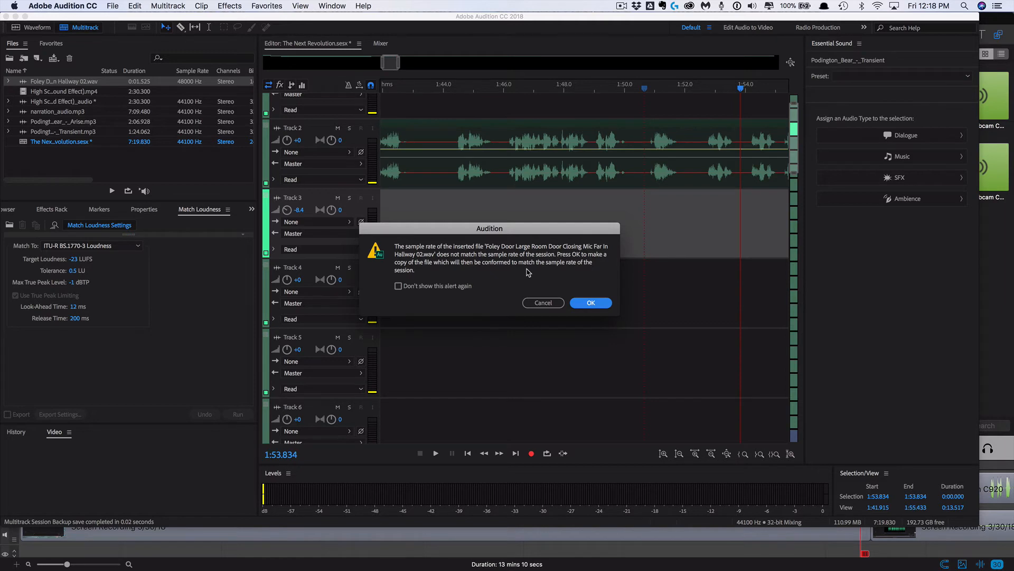
{"action": "left_click", "coordinate": [603, 303]}
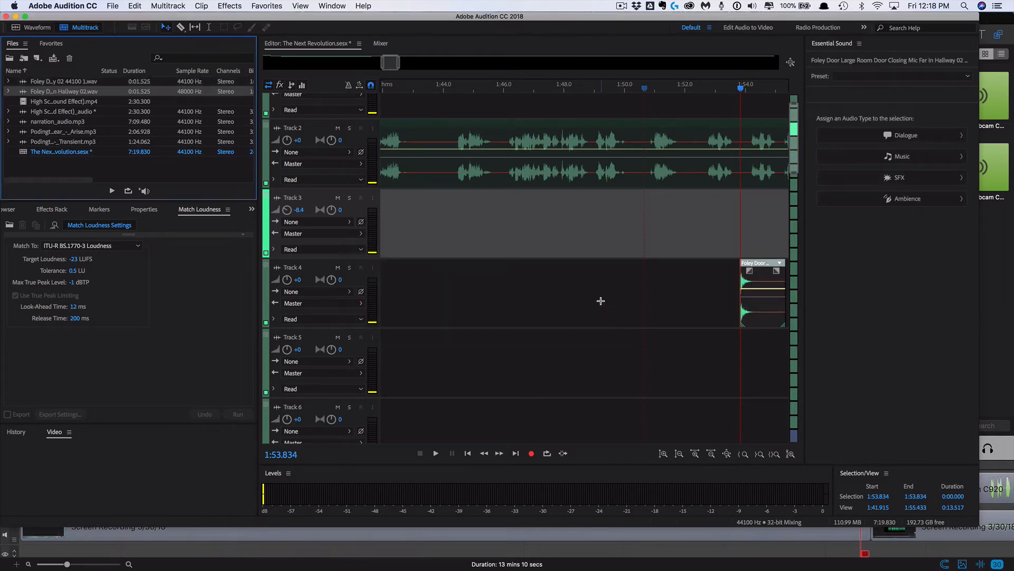
- Play the door effect with the narration from about 1:52.3 and set the playhead at about 1:56.1
{"action": "left_click", "coordinate": [694, 94]}
{"action": "key", "text": "space"}
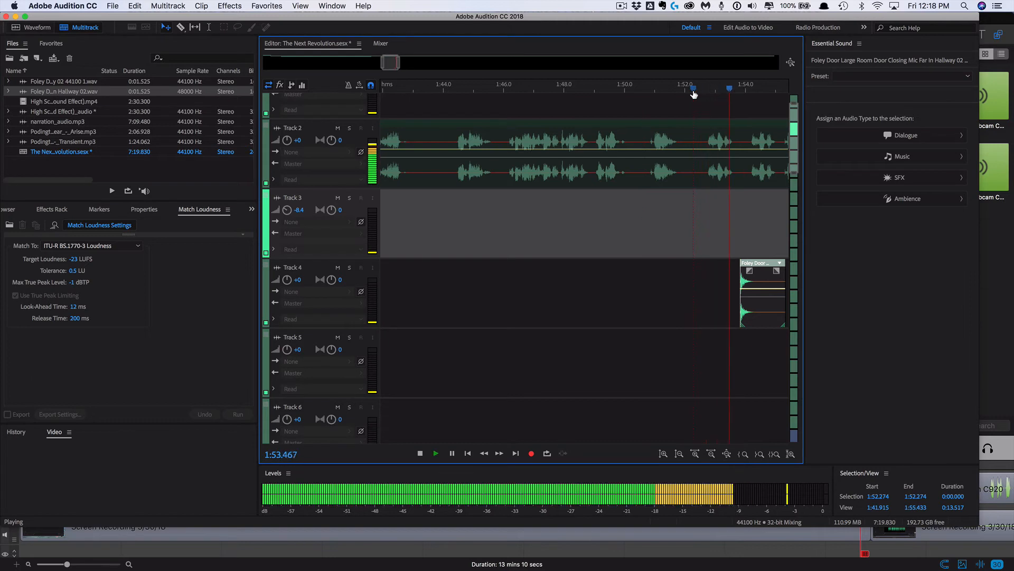
{"action": "key", "text": "space"}
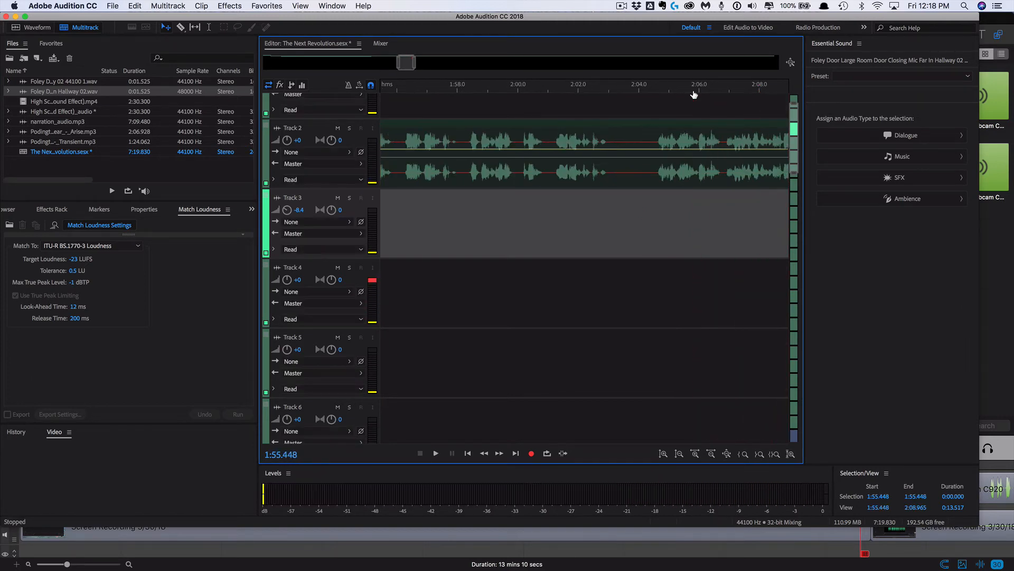
{"action": "key", "text": "space"}
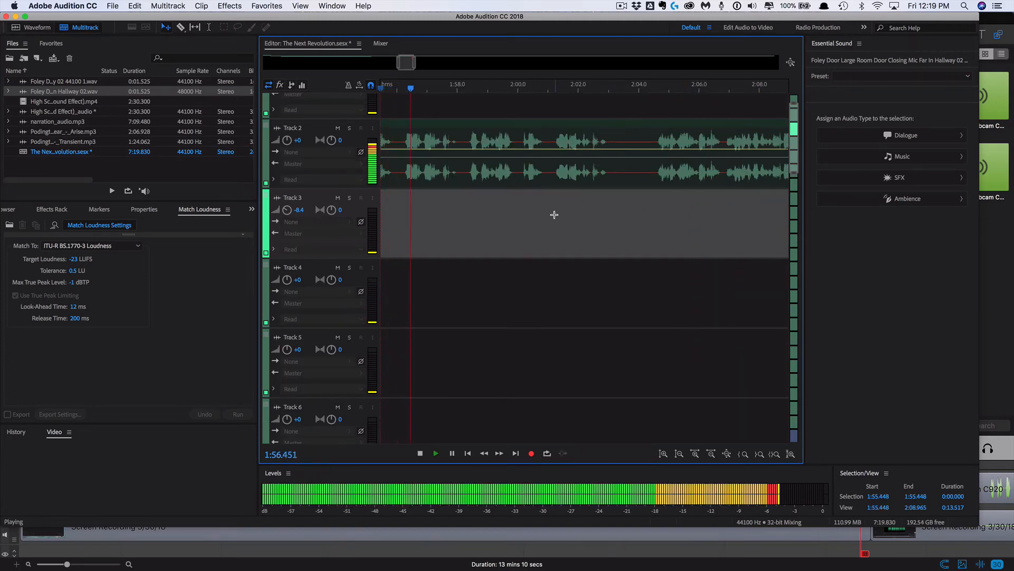
{"action": "key", "text": "space"}
{"action": "left_click", "coordinate": [400, 90]}
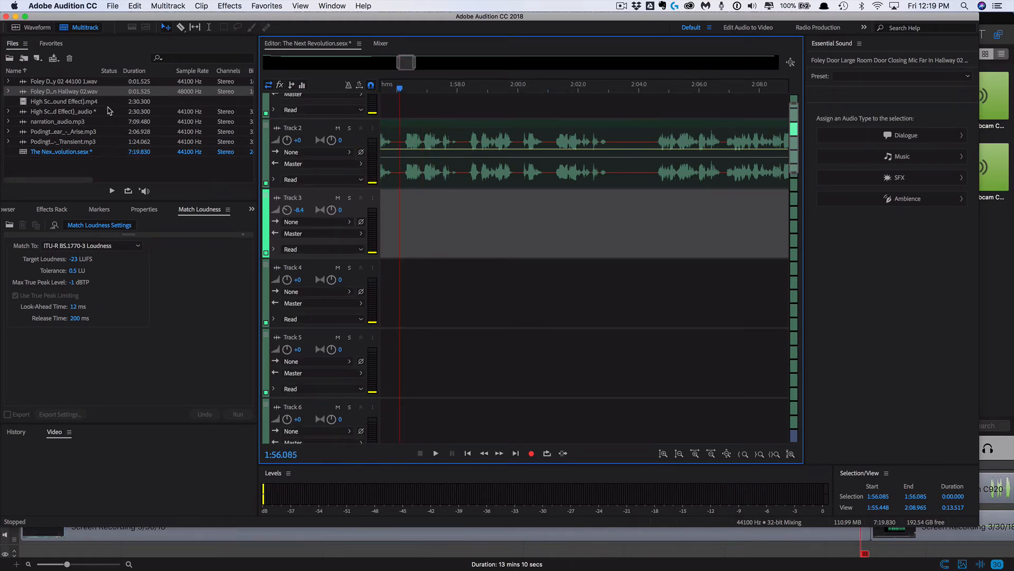
- Remove the original 48000 Hz Foley Door Hallway 02.wav from the project files
{"action": "left_click", "coordinate": [81, 94]}
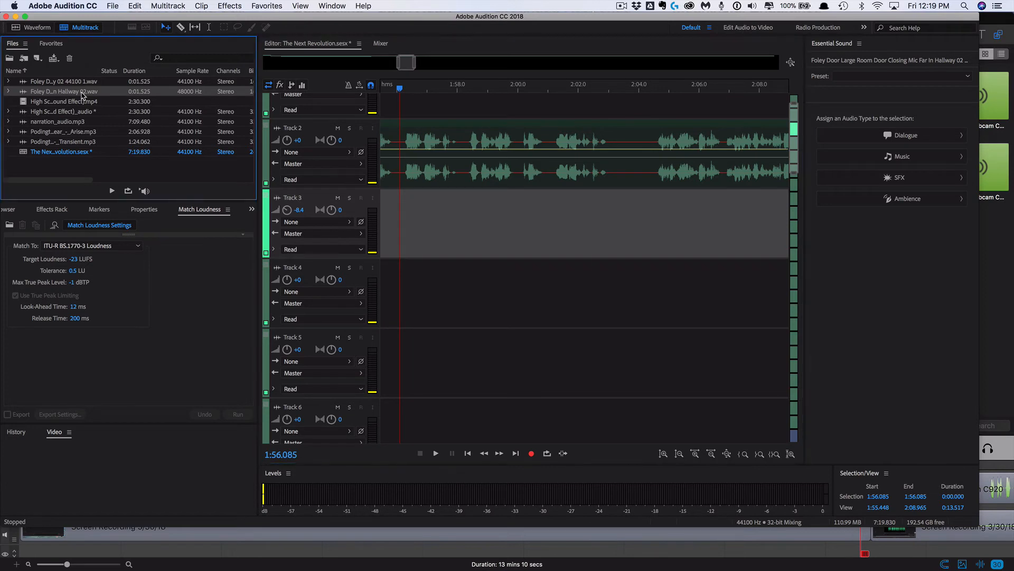
{"action": "key", "text": "Delete"}
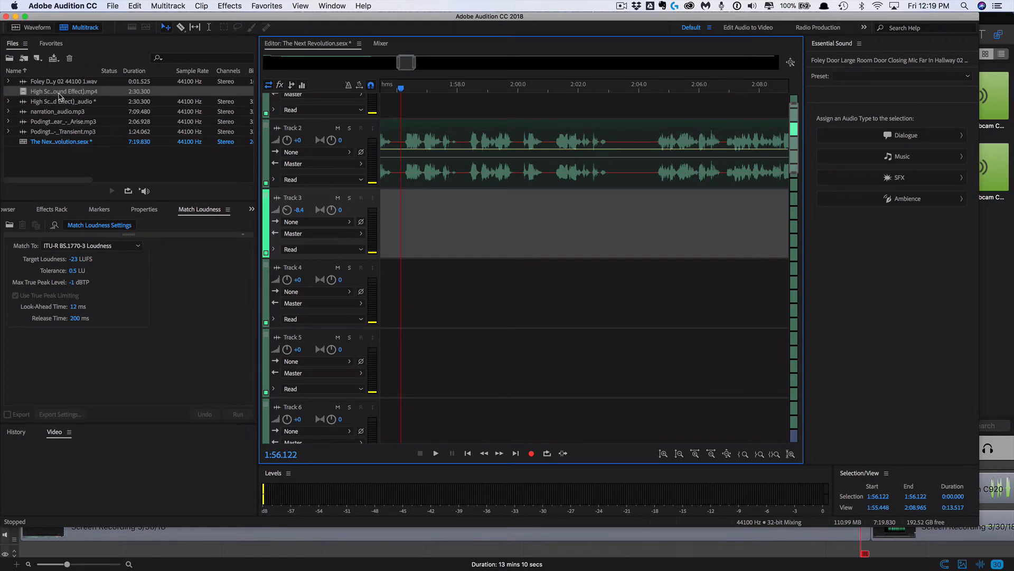
- Place the High School Hallway Ambience #2 audio on Track 4, aligning its start with the playhead at 1:56.122
{"action": "left_click", "coordinate": [33, 102]}
{"action": "left_click_drag", "start_coordinate": [25, 106], "coordinate": [451, 283]}
{"action": "left_click_drag", "start_coordinate": [408, 276], "coordinate": [398, 275]}
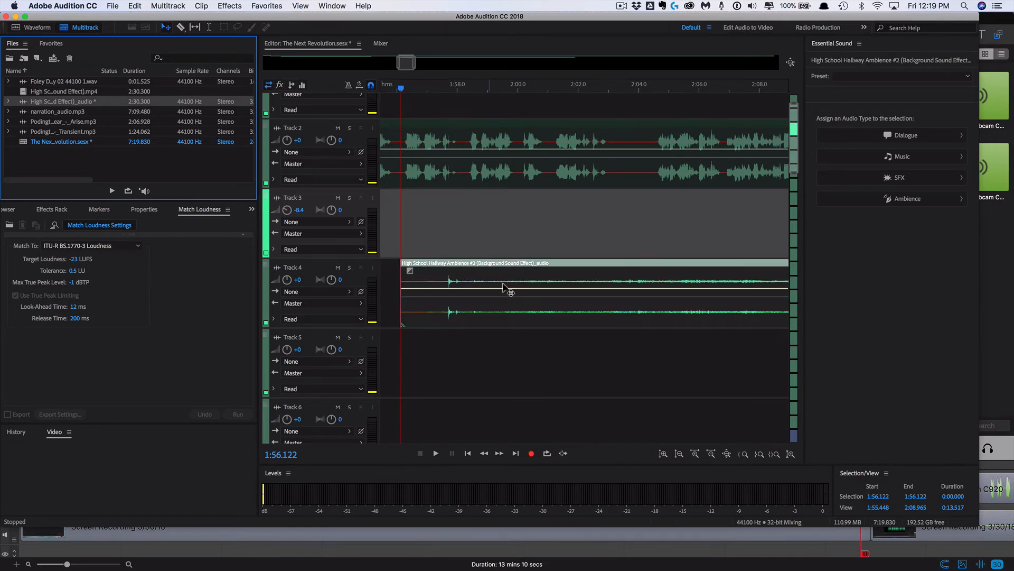
{"action": "scroll", "coordinate": [506, 289], "scroll_direction": "right", "scroll_amount": 15}
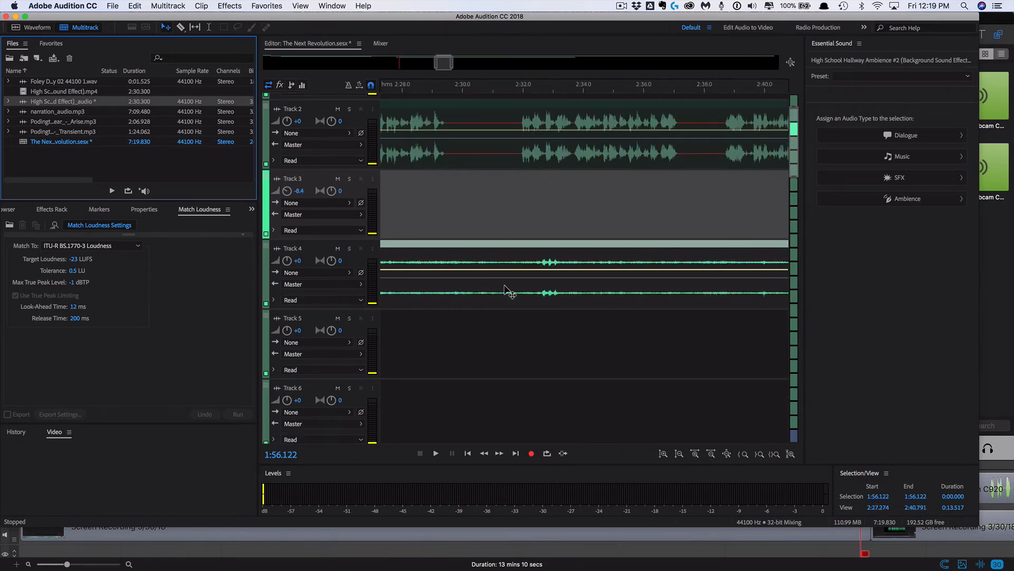
- Play the hallway ambience on Track 4 with the narration from 3:04.680 and stop at about 3:07
{"action": "scroll", "coordinate": [506, 289], "scroll_direction": "right", "scroll_amount": 12}
{"action": "scroll", "coordinate": [506, 290], "scroll_direction": "up", "scroll_amount": 1}
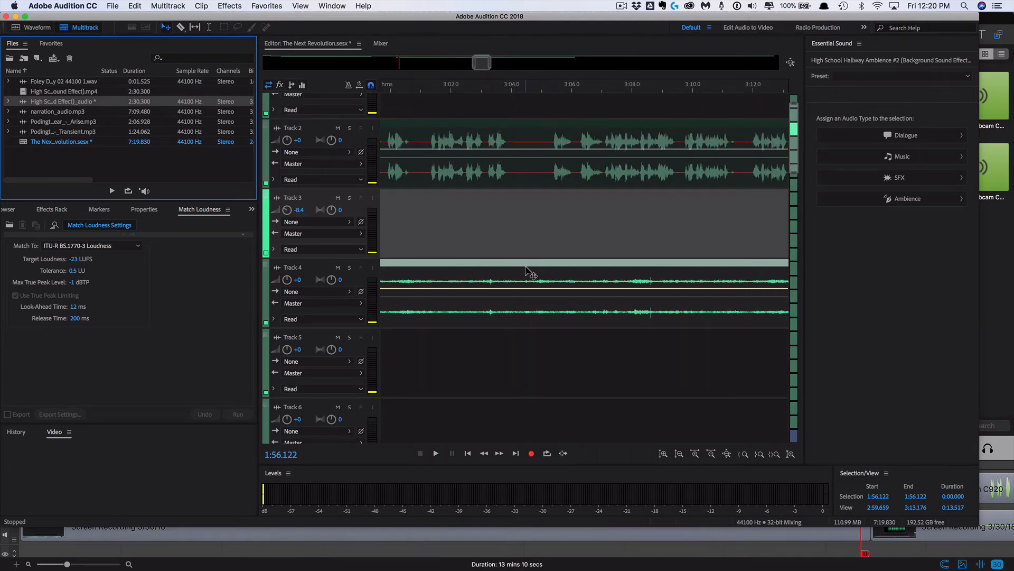
{"action": "left_click", "coordinate": [533, 90]}
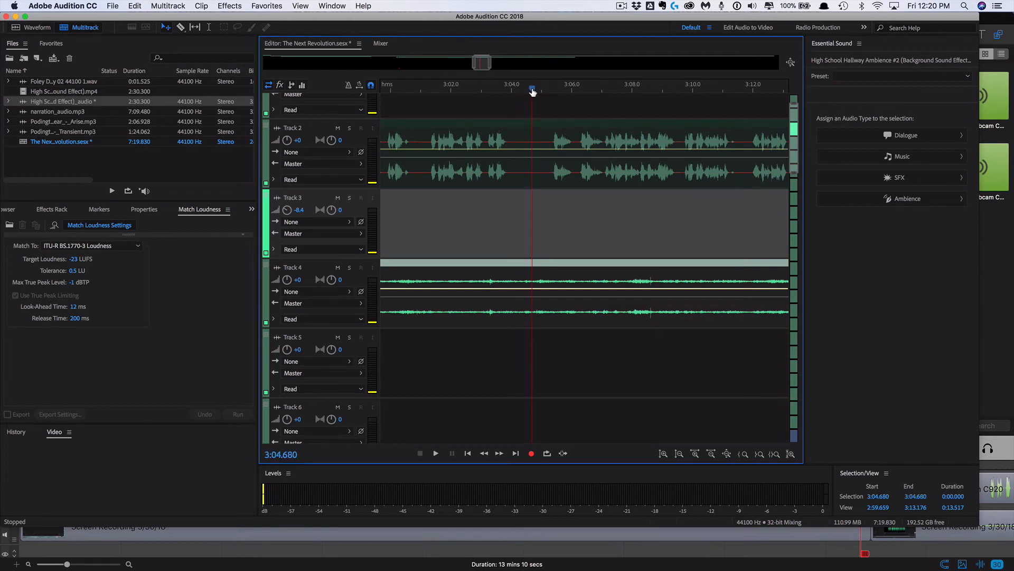
{"action": "left_click", "coordinate": [549, 271]}
{"action": "key", "text": "space"}
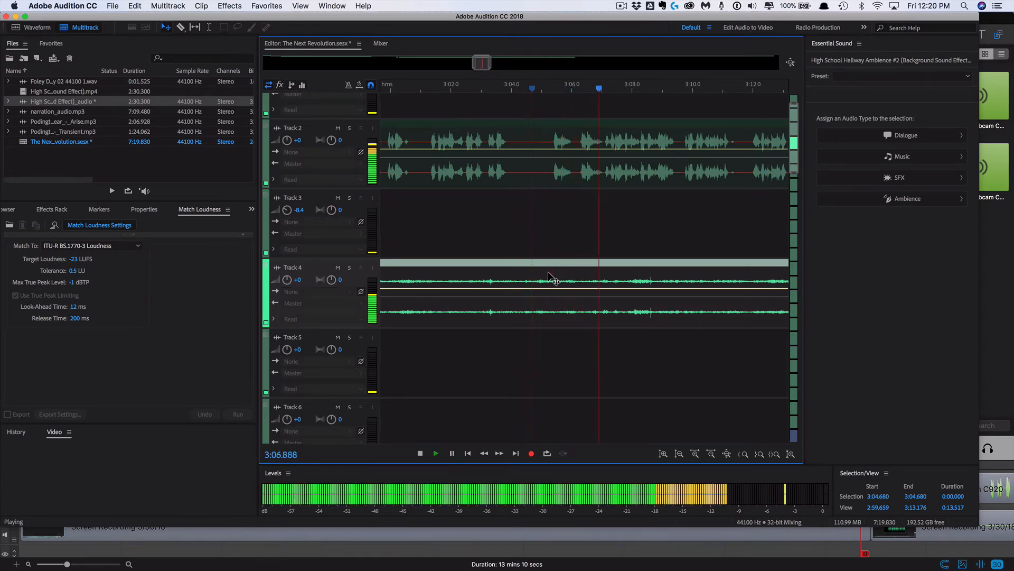
{"action": "key", "text": "space"}
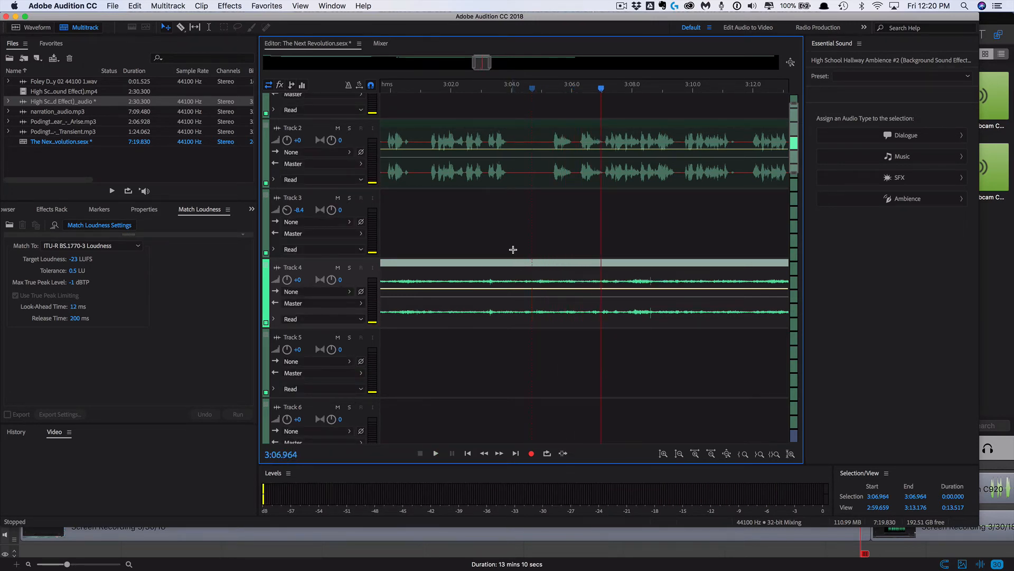
- Trim the start of the hallway ambience clip to 3:06.964 and move the clip directly after the door sound on Track 4
{"action": "scroll", "coordinate": [496, 295], "scroll_direction": "left", "scroll_amount": 10}
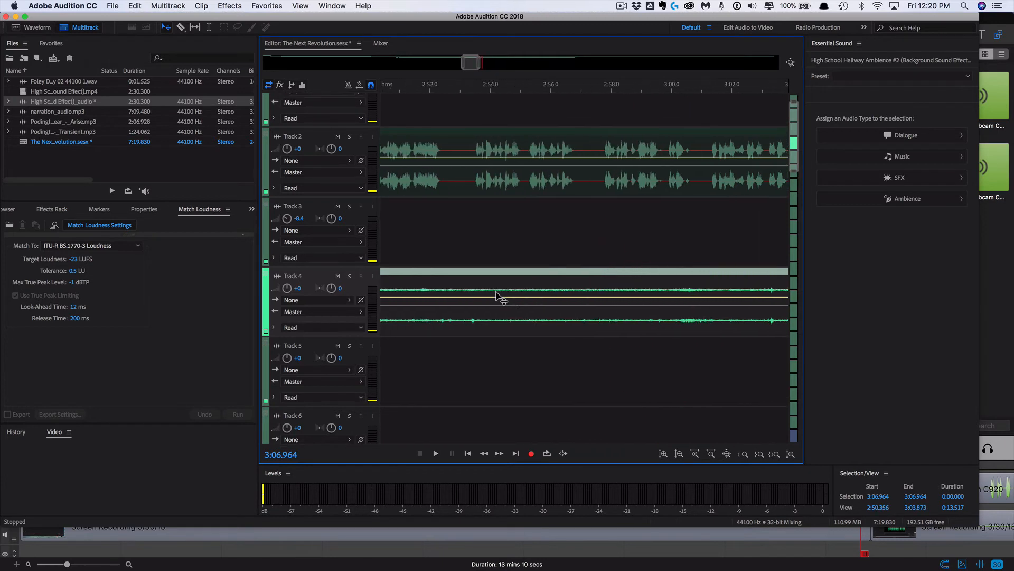
{"action": "scroll", "coordinate": [495, 296], "scroll_direction": "left", "scroll_amount": 15}
{"action": "scroll", "coordinate": [496, 296], "scroll_direction": "up", "scroll_amount": 2}
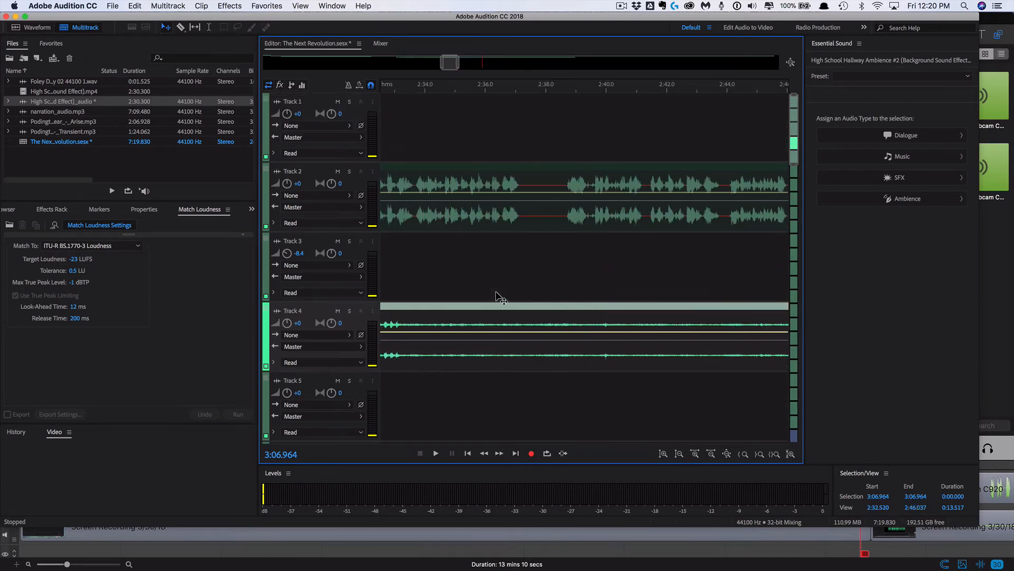
{"action": "scroll", "coordinate": [499, 298], "scroll_direction": "left", "scroll_amount": 11}
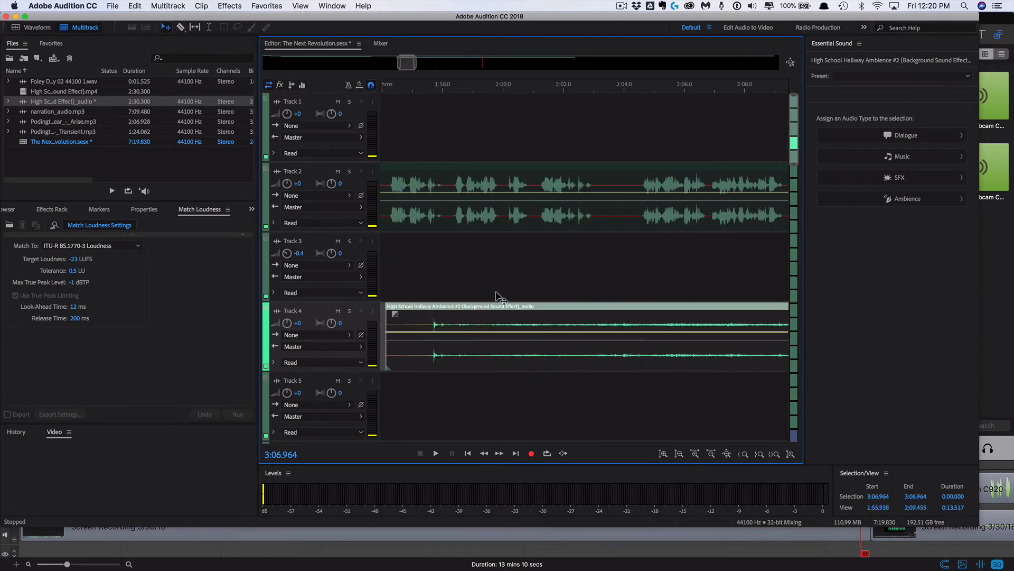
{"action": "scroll", "coordinate": [500, 298], "scroll_direction": "right", "scroll_amount": 1}
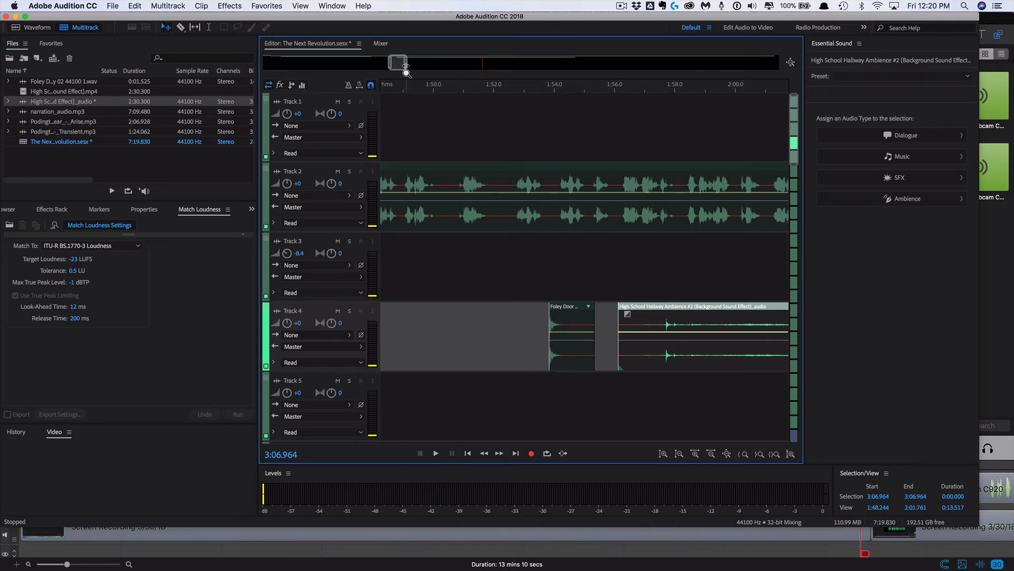
{"action": "left_click_drag", "start_coordinate": [407, 63], "coordinate": [512, 62]}
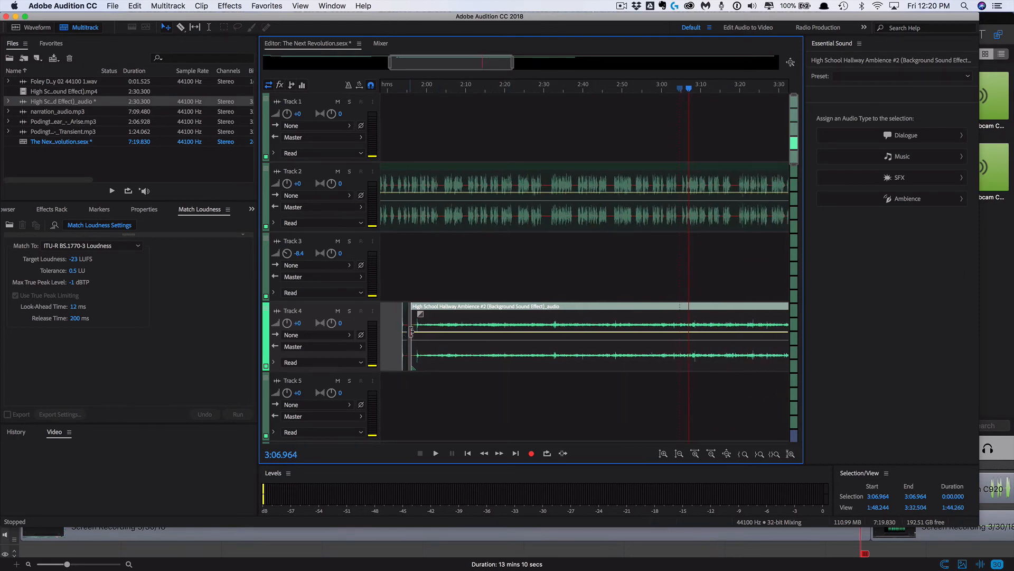
{"action": "left_click_drag", "start_coordinate": [412, 331], "coordinate": [689, 373]}
{"action": "left_click_drag", "start_coordinate": [725, 330], "coordinate": [452, 323]}
{"action": "left_click_drag", "start_coordinate": [512, 63], "coordinate": [401, 62]}
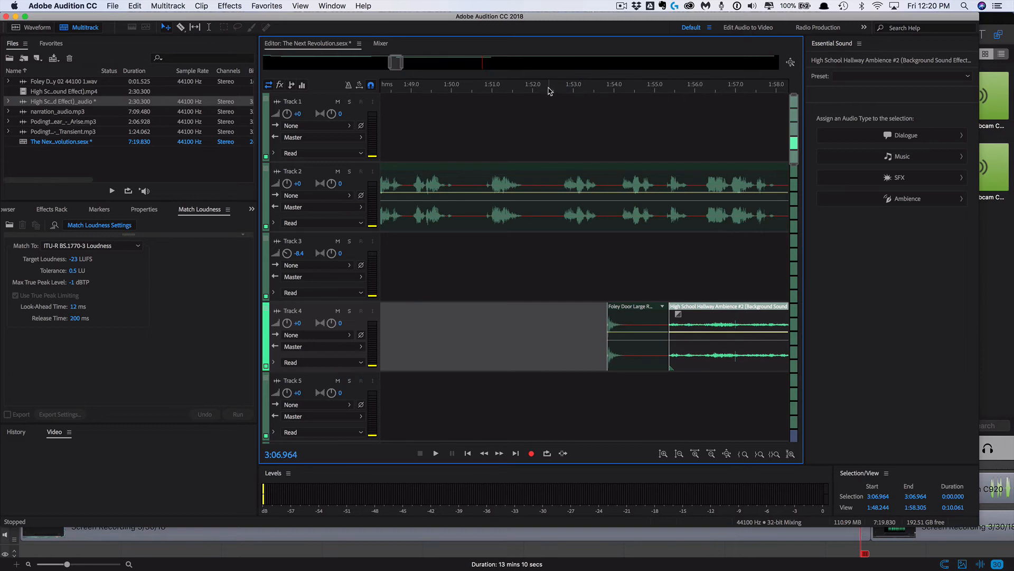
- Play the narration with the door and hallway effects from 1:50.750 to about 2:05
{"action": "key", "text": "space"}
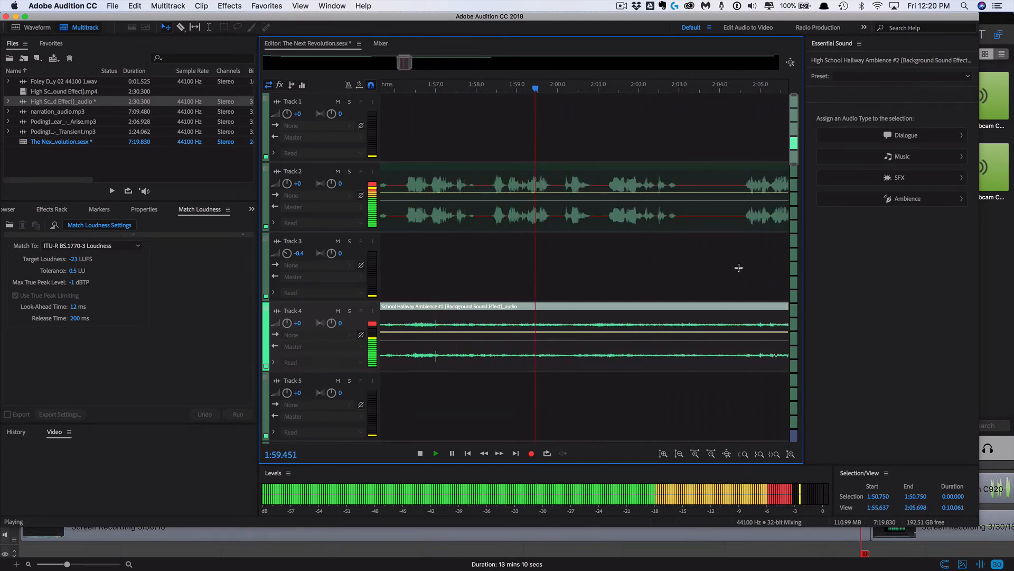
{"action": "scroll", "coordinate": [738, 268], "scroll_direction": "right", "scroll_amount": 5}
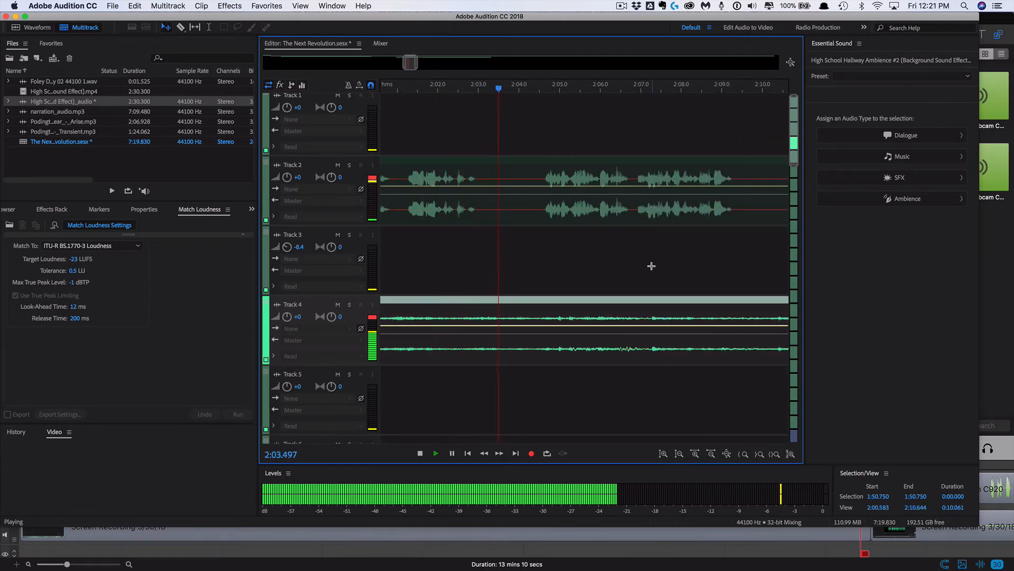
{"action": "key", "text": "space"}
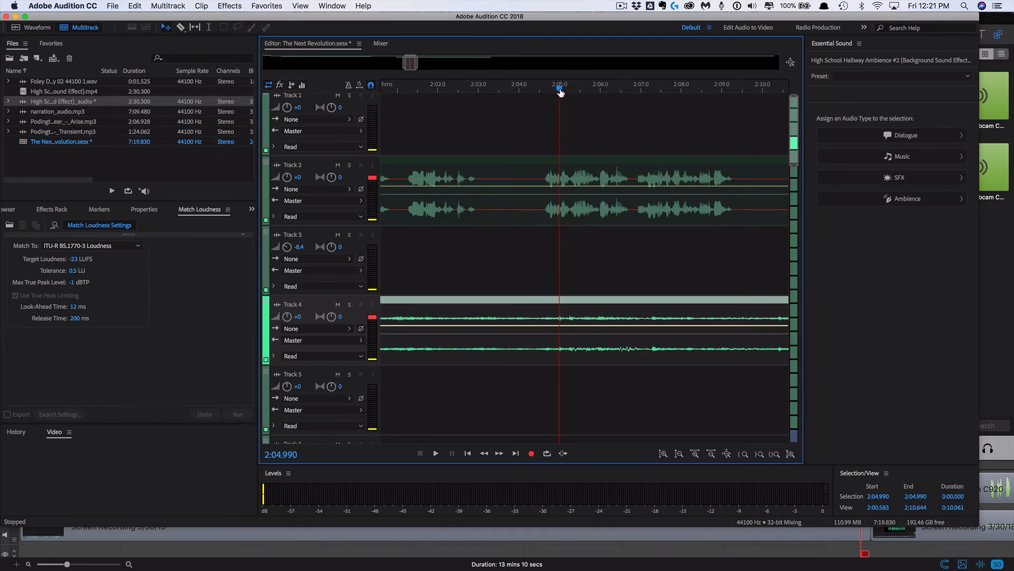
- Trim the end of the hallway ambience clip to 2:04.373 and give it a curved fade-out of about 0.9 seconds
{"action": "left_click_drag", "start_coordinate": [560, 92], "coordinate": [534, 90]}
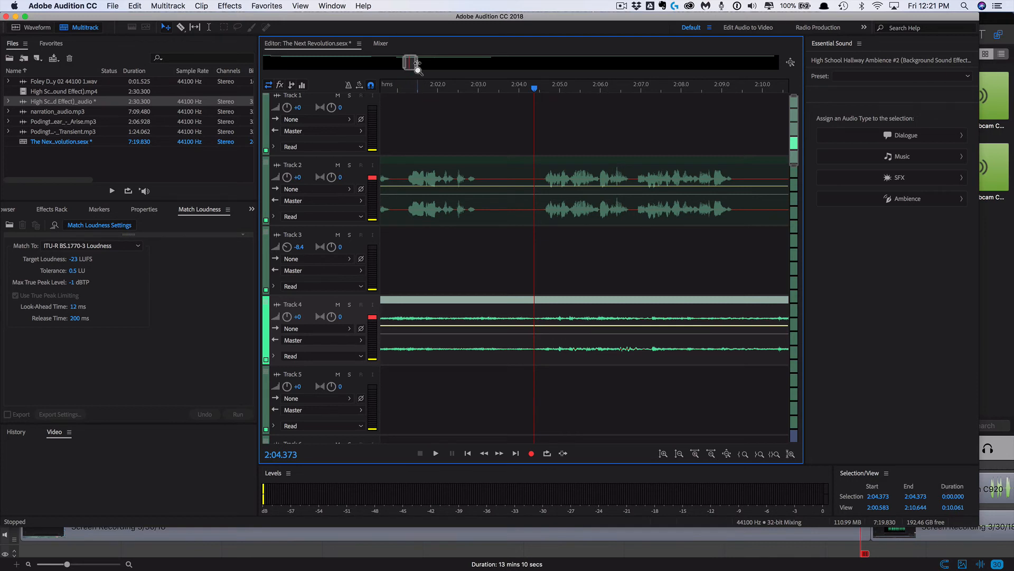
{"action": "left_click_drag", "start_coordinate": [417, 65], "coordinate": [578, 81]}
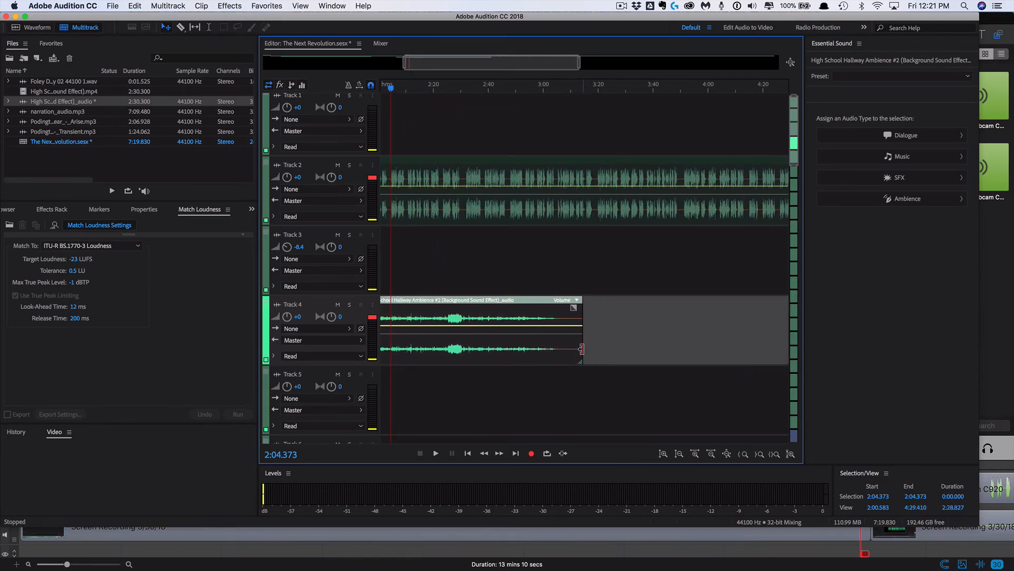
{"action": "left_click_drag", "start_coordinate": [581, 349], "coordinate": [392, 340]}
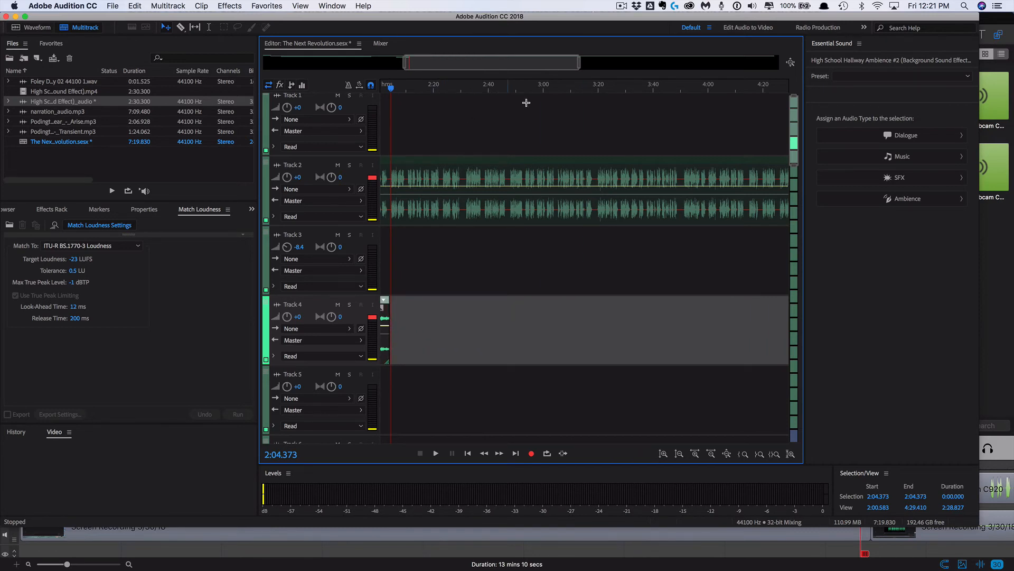
{"action": "left_click_drag", "start_coordinate": [578, 62], "coordinate": [416, 64]}
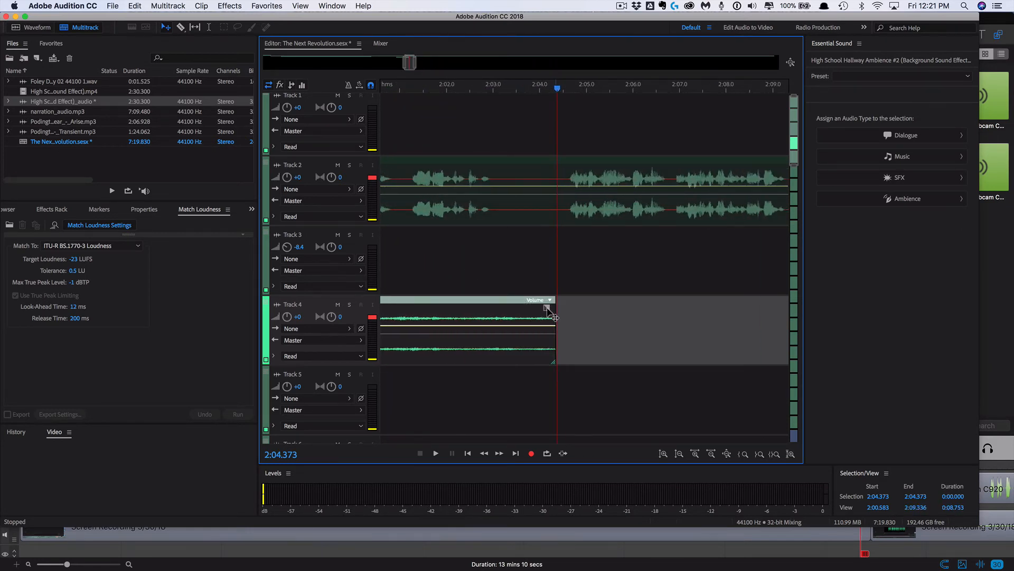
{"action": "left_click_drag", "start_coordinate": [547, 308], "coordinate": [505, 305]}
- Place the Podington Bear Transient music on Track 3 at 2:04.373 and trim about one second of silence from its start
{"action": "left_click_drag", "start_coordinate": [64, 131], "coordinate": [559, 277]}
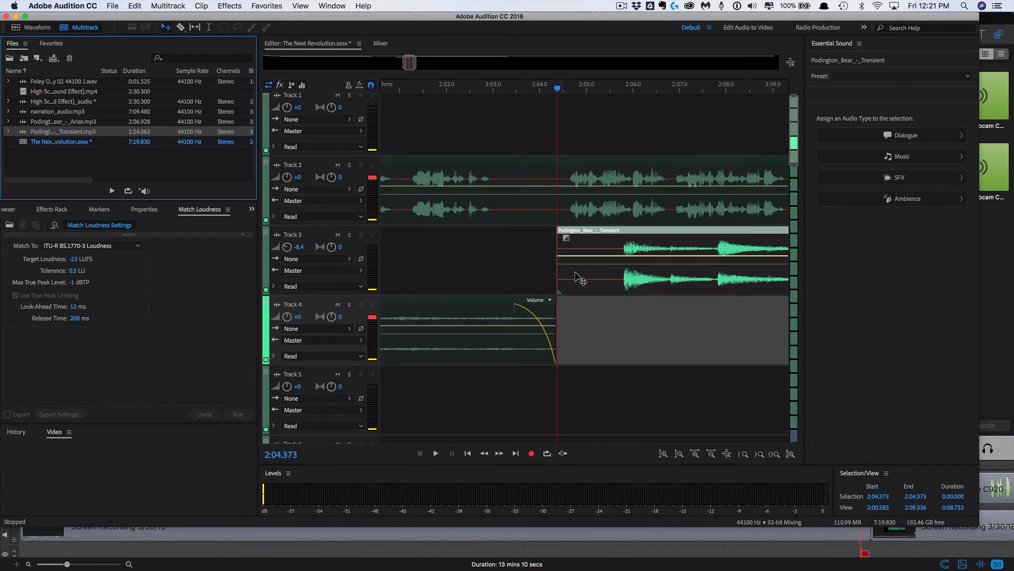
{"action": "left_click", "coordinate": [550, 246]}
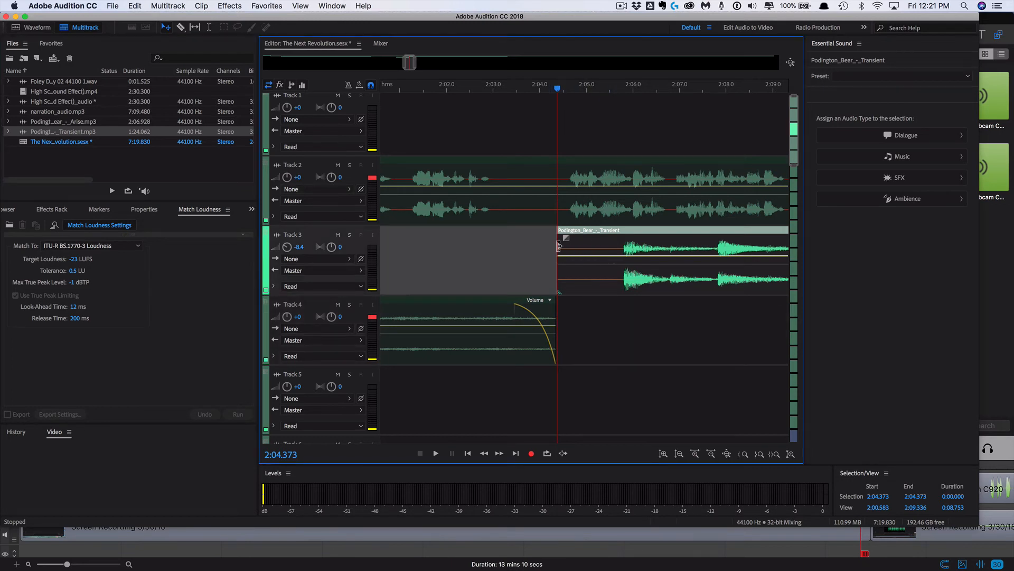
{"action": "left_click_drag", "start_coordinate": [559, 245], "coordinate": [607, 246]}
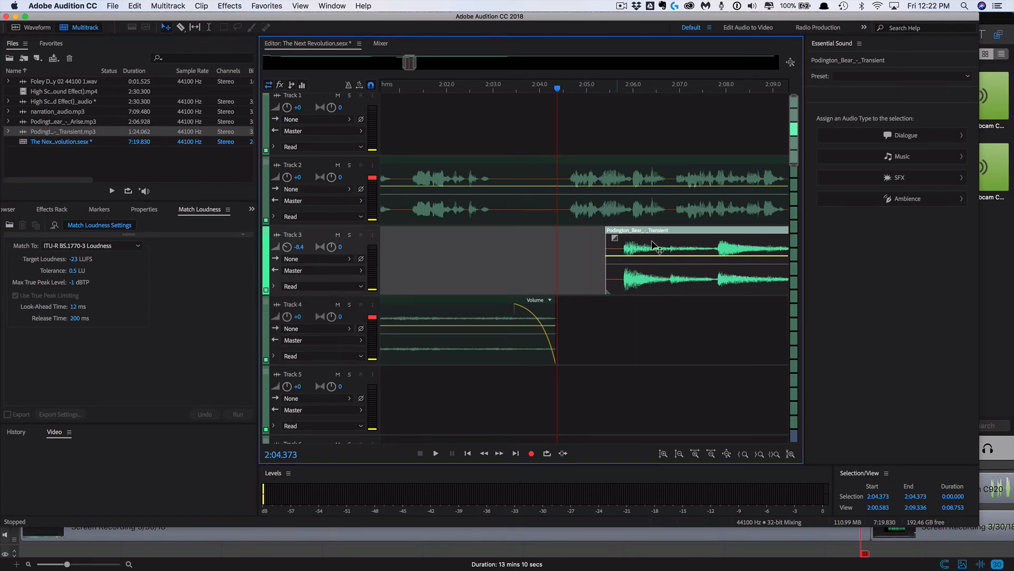
- Move the trimmed Transient clip back to start at 2:04.373 and add a linear fade-in of about 1.5 seconds
{"action": "left_click_drag", "start_coordinate": [681, 234], "coordinate": [635, 251]}
{"action": "left_click", "coordinate": [635, 249]}
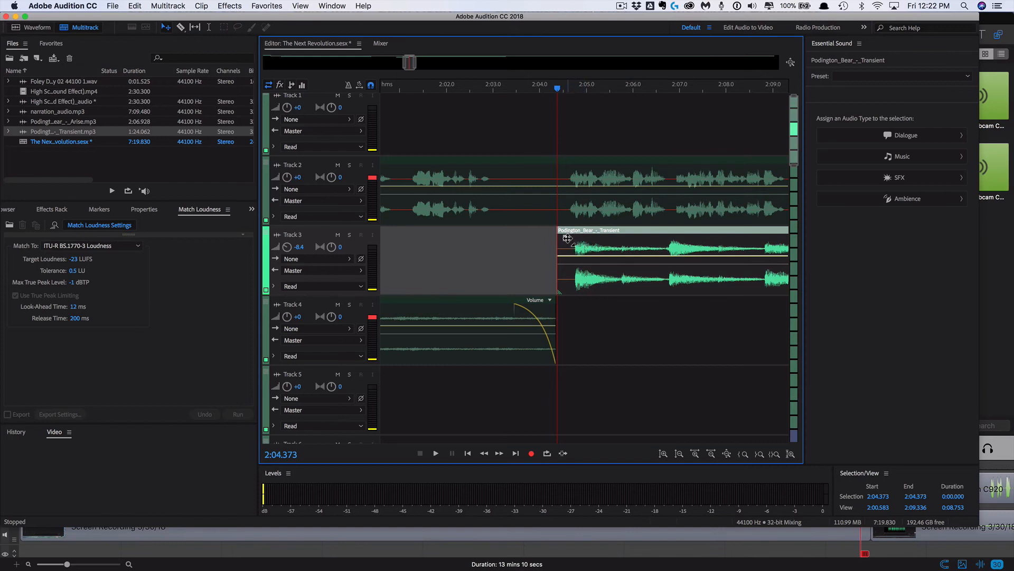
{"action": "mouse_move", "coordinate": [567, 238]}
{"action": "left_mouse_down"}
{"action": "mouse_move", "coordinate": [660, 250]}
{"action": "mouse_move", "coordinate": [636, 237]}
{"action": "left_mouse_up"}
- Trim the silent end of the Transient clip on Track 3 back to about 3:20.4
{"action": "scroll", "coordinate": [660, 282], "scroll_direction": "right", "scroll_amount": 10}
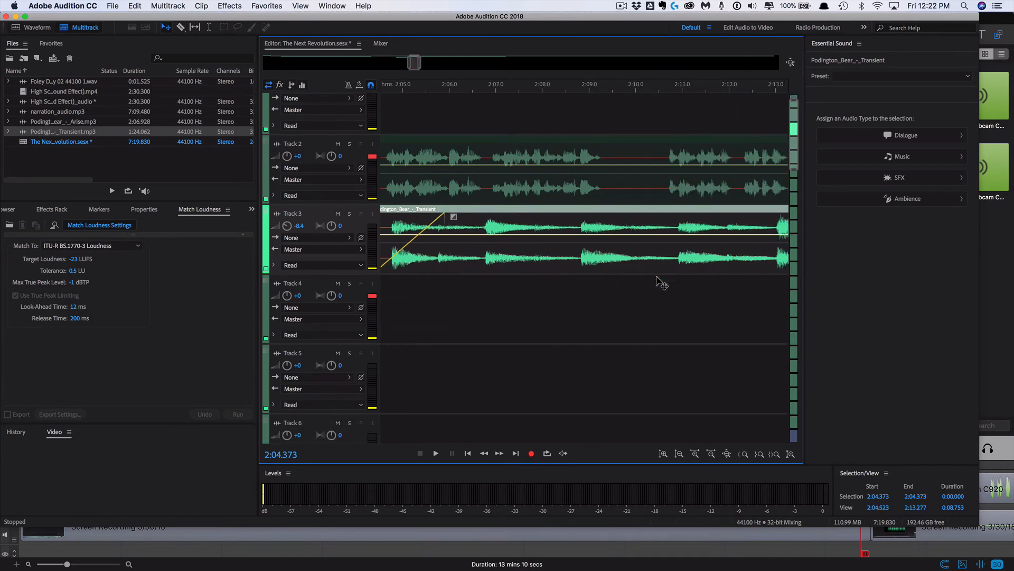
{"action": "scroll", "coordinate": [660, 283], "scroll_direction": "right", "scroll_amount": 10}
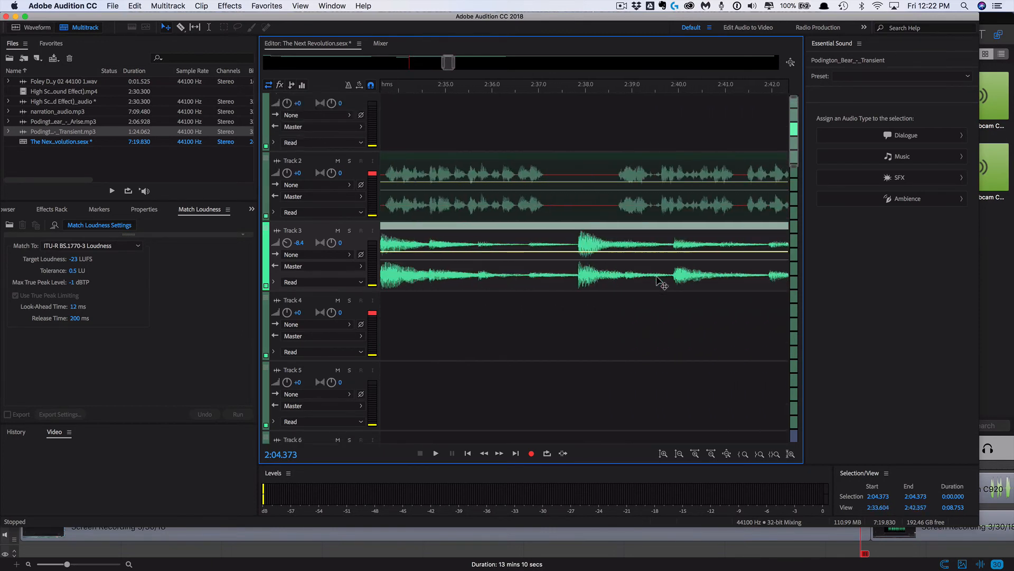
{"action": "scroll", "coordinate": [661, 283], "scroll_direction": "right", "scroll_amount": 10}
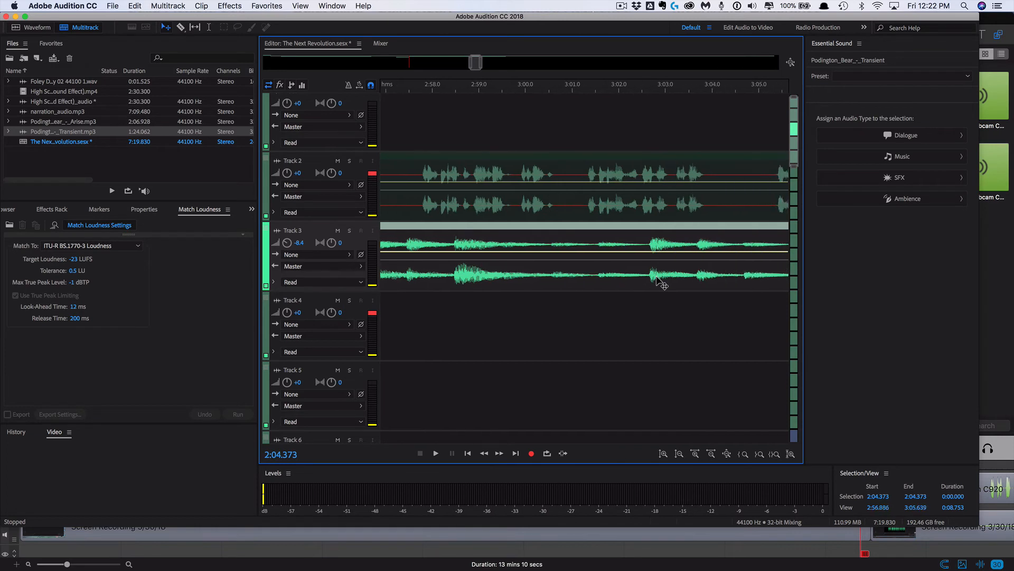
{"action": "scroll", "coordinate": [660, 282], "scroll_direction": "right", "scroll_amount": 10}
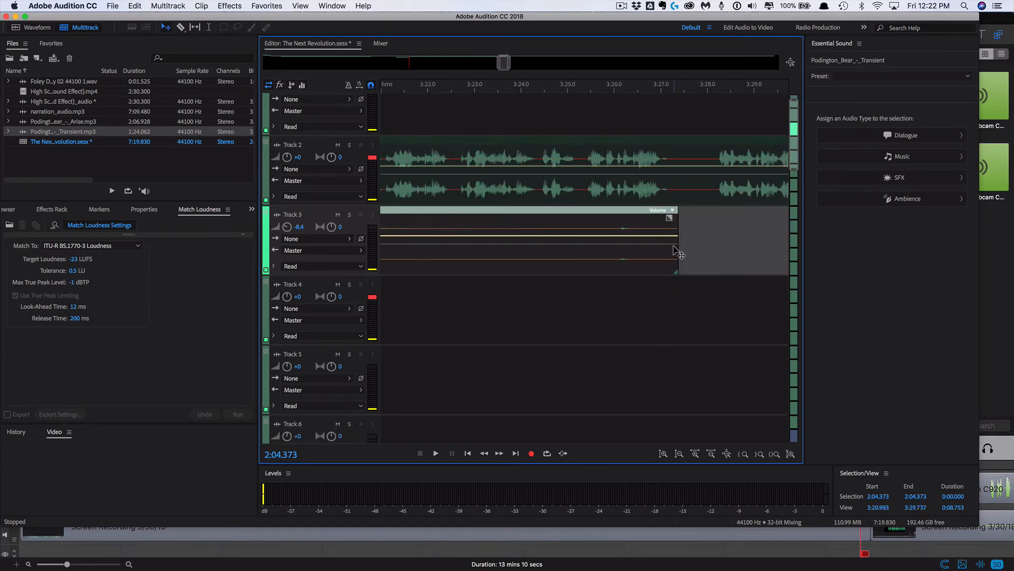
{"action": "left_click_drag", "start_coordinate": [677, 248], "coordinate": [420, 235]}
{"action": "scroll", "coordinate": [420, 235], "scroll_direction": "left", "scroll_amount": 1}
{"action": "scroll", "coordinate": [420, 234], "scroll_direction": "left", "scroll_amount": 5}
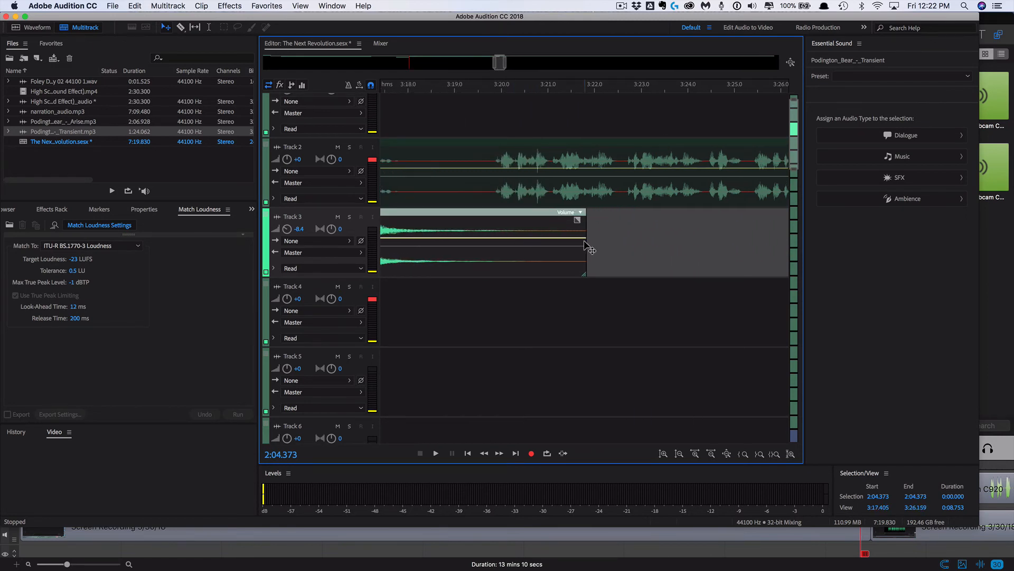
{"action": "left_click_drag", "start_coordinate": [583, 241], "coordinate": [520, 241]}
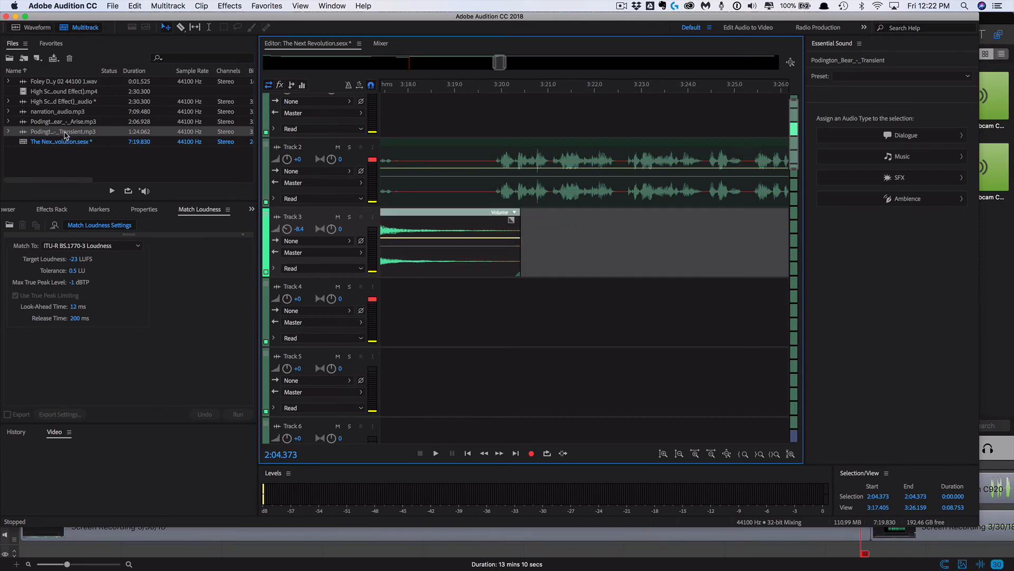
- Add a second Transient copy directly after the first on Track 3, trimming its silent start and its end to about 4:37.2
{"action": "left_click_drag", "start_coordinate": [64, 135], "coordinate": [577, 239]}
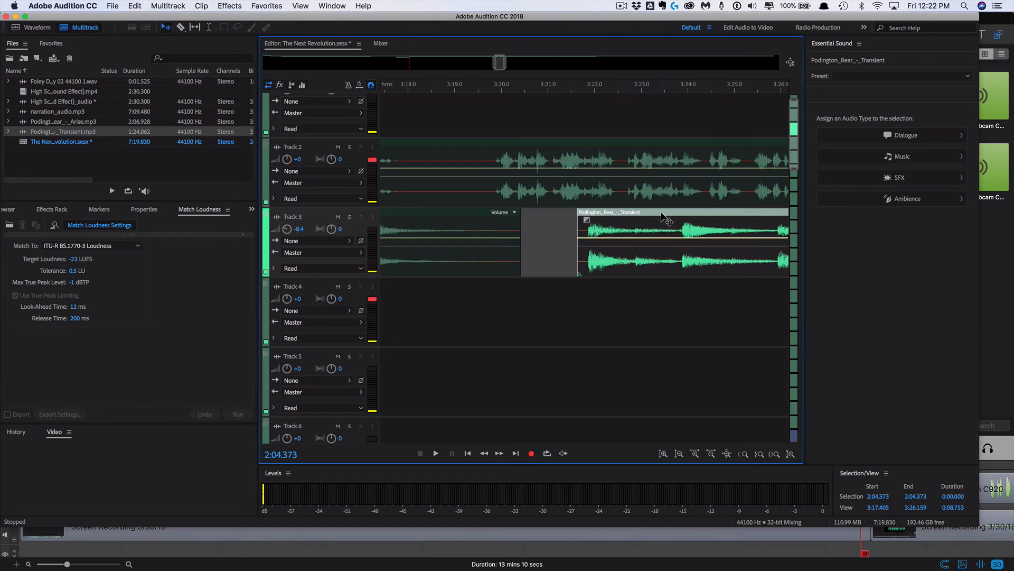
{"action": "left_click_drag", "start_coordinate": [661, 215], "coordinate": [608, 233]}
{"action": "scroll", "coordinate": [636, 263], "scroll_direction": "right", "scroll_amount": 10}
{"action": "scroll", "coordinate": [636, 263], "scroll_direction": "down", "scroll_amount": 1}
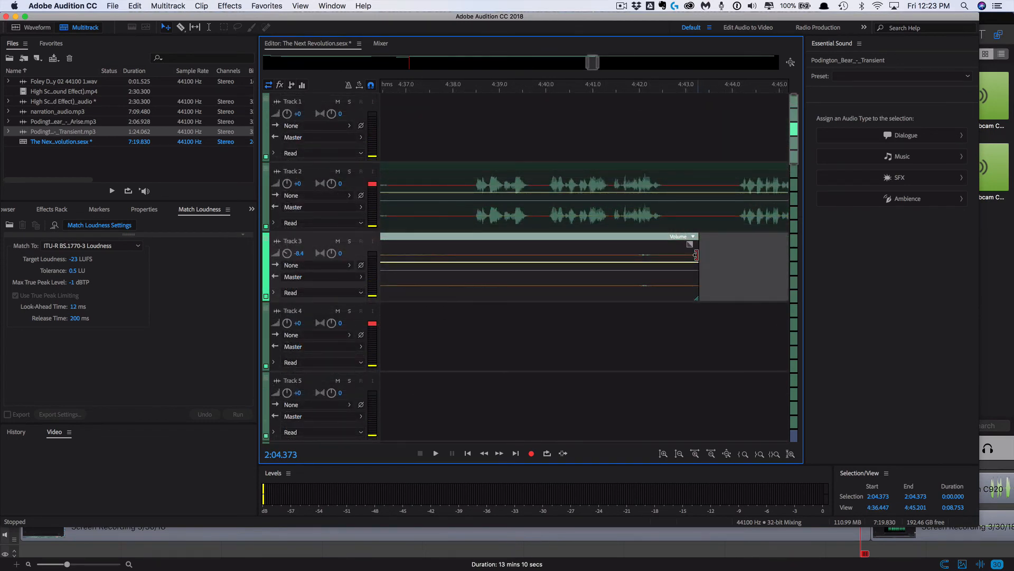
{"action": "left_click_drag", "start_coordinate": [691, 254], "coordinate": [410, 248]}
{"action": "scroll", "coordinate": [416, 248], "scroll_direction": "left", "scroll_amount": 5}
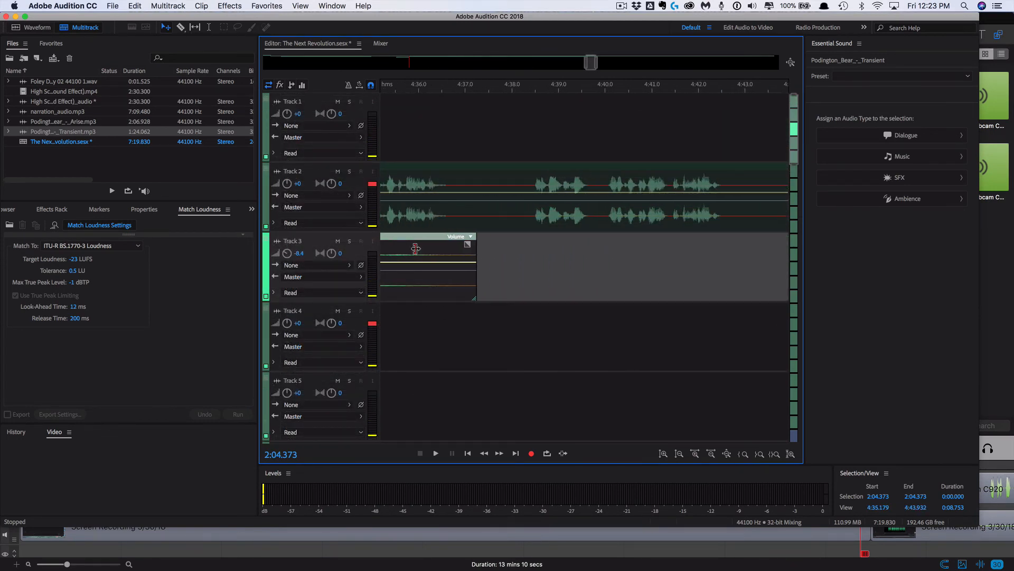
{"action": "scroll", "coordinate": [415, 248], "scroll_direction": "left", "scroll_amount": 1}
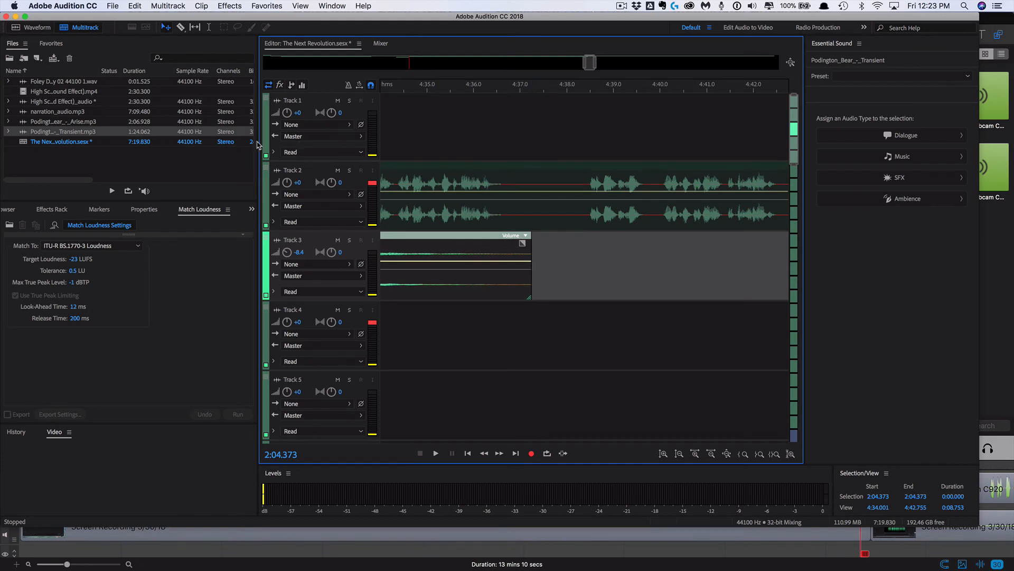
- Continue the Transient music end to end on Track 3 past the narration's end, and set the playhead at 7:09.226
{"action": "left_click_drag", "start_coordinate": [155, 135], "coordinate": [623, 266]}
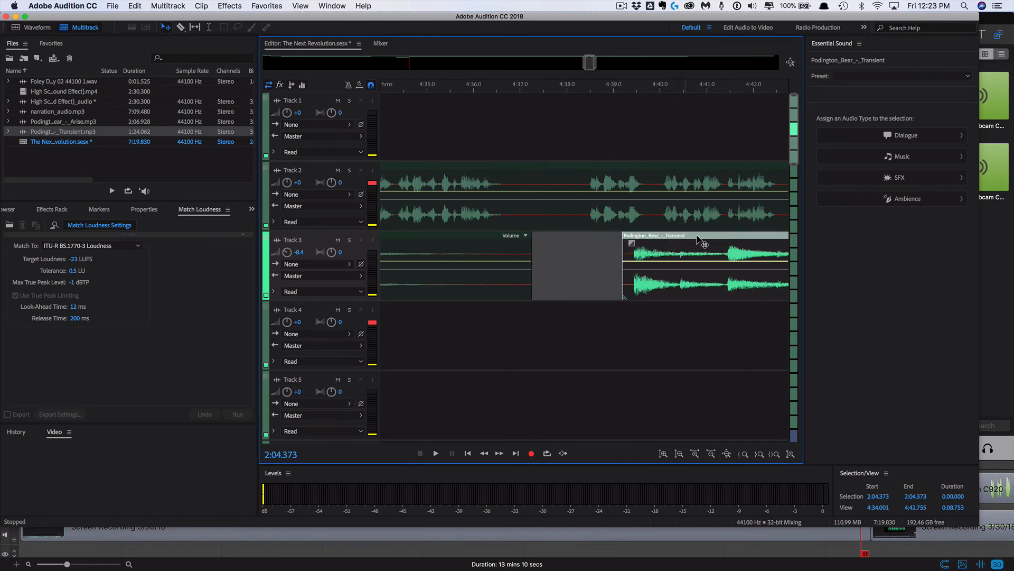
{"action": "left_click_drag", "start_coordinate": [697, 240], "coordinate": [607, 242]}
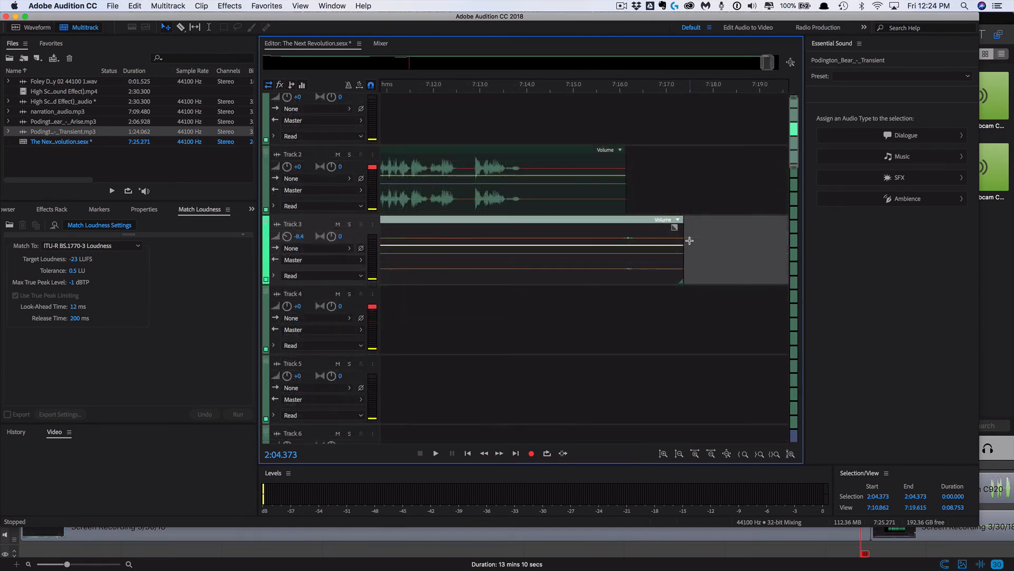
{"action": "scroll", "coordinate": [427, 95], "scroll_direction": "left", "scroll_amount": 3}
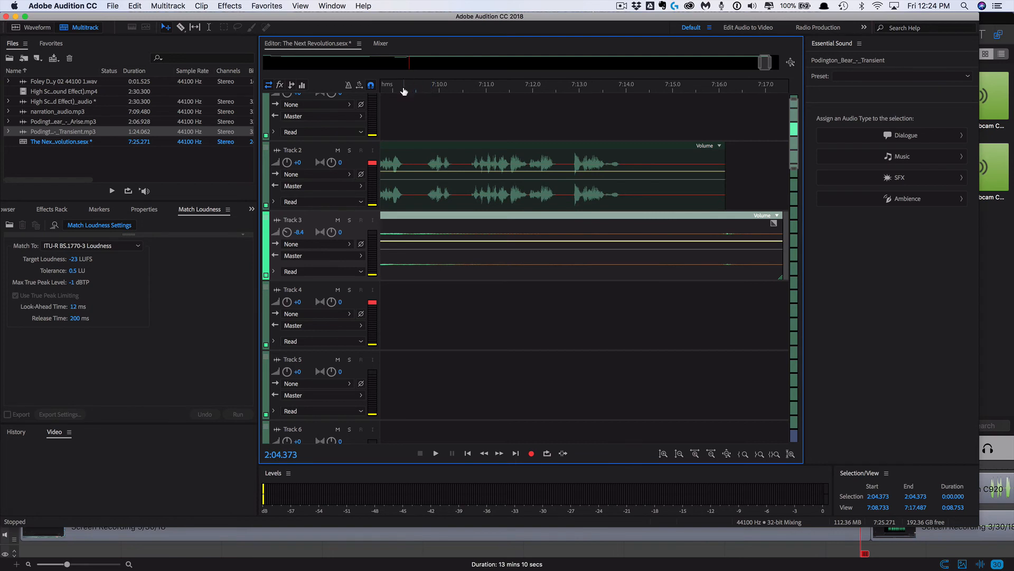
{"action": "scroll", "coordinate": [428, 120], "scroll_direction": "left", "scroll_amount": 3}
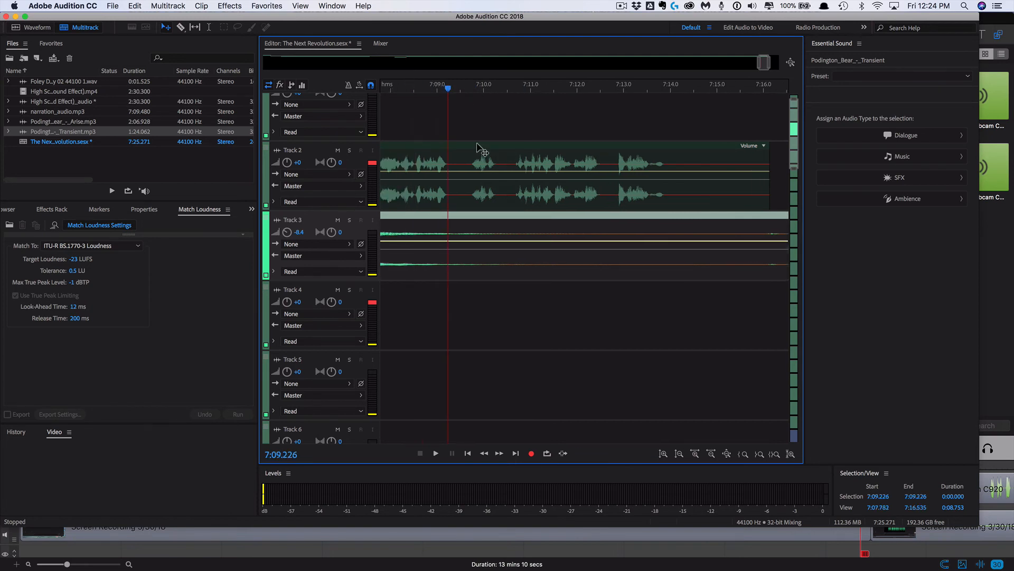
- Play the narration's ending and trim the ends of the Transient clip on Track 3 and the narration clip on Track 2 to 7:14.077
{"action": "key", "text": "space"}
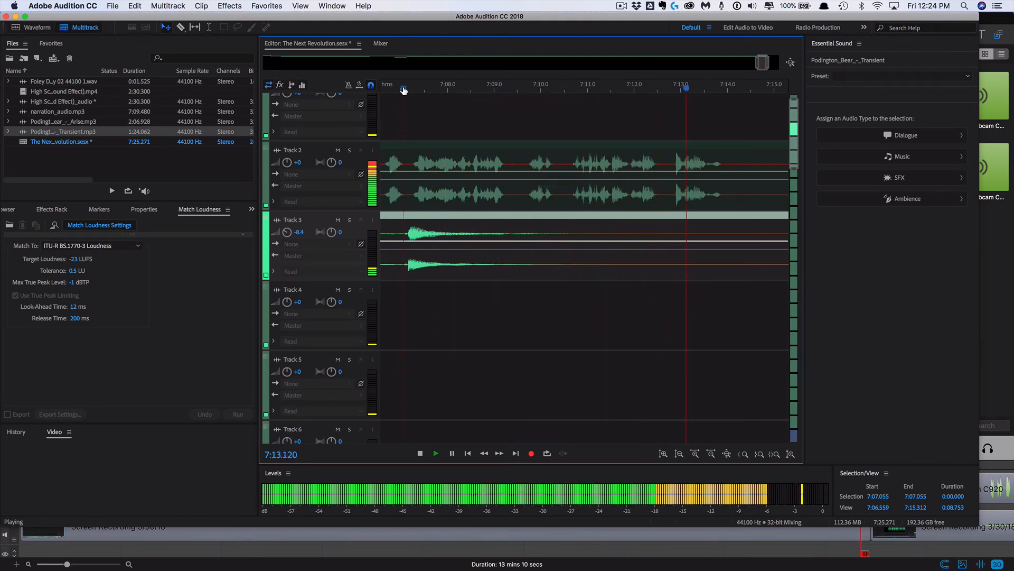
{"action": "key", "text": "space"}
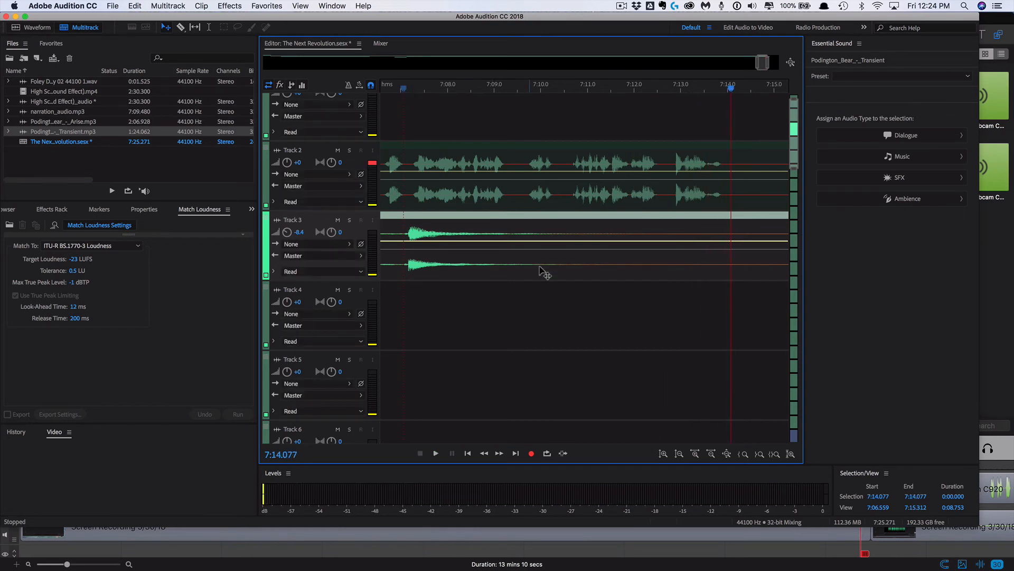
{"action": "scroll", "coordinate": [554, 278], "scroll_direction": "right", "scroll_amount": 5}
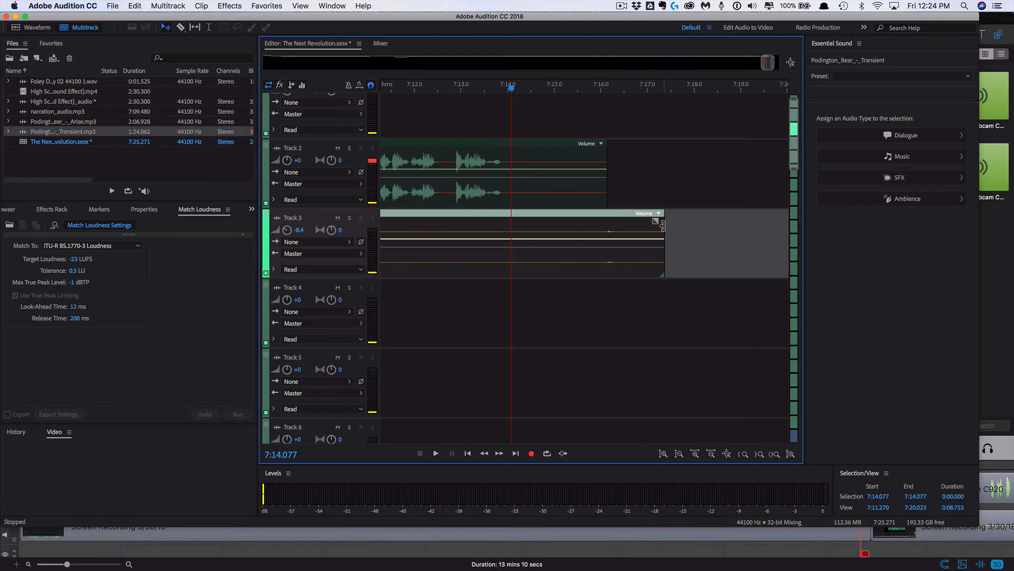
{"action": "left_click_drag", "start_coordinate": [663, 225], "coordinate": [510, 220]}
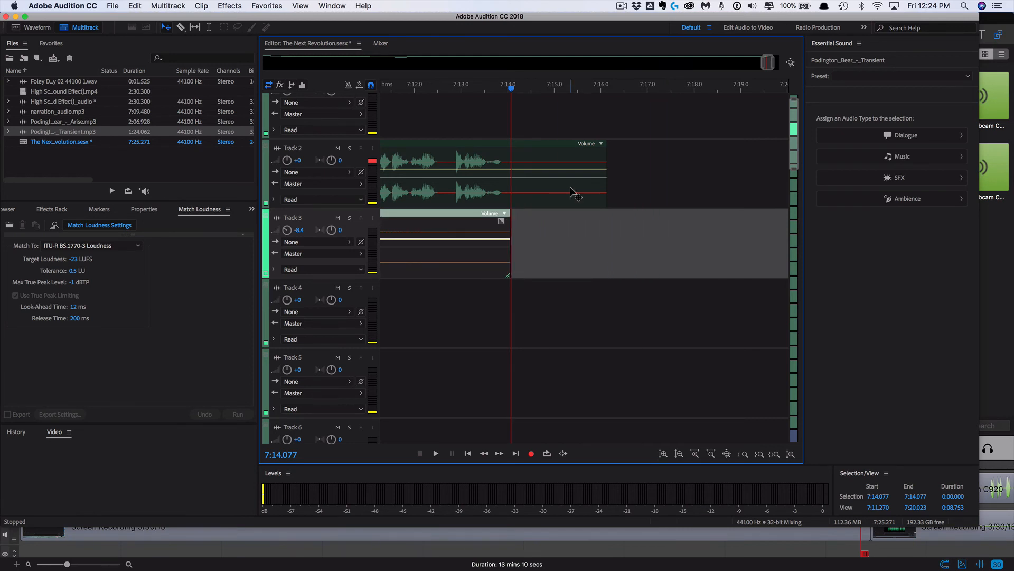
{"action": "left_click", "coordinate": [605, 183]}
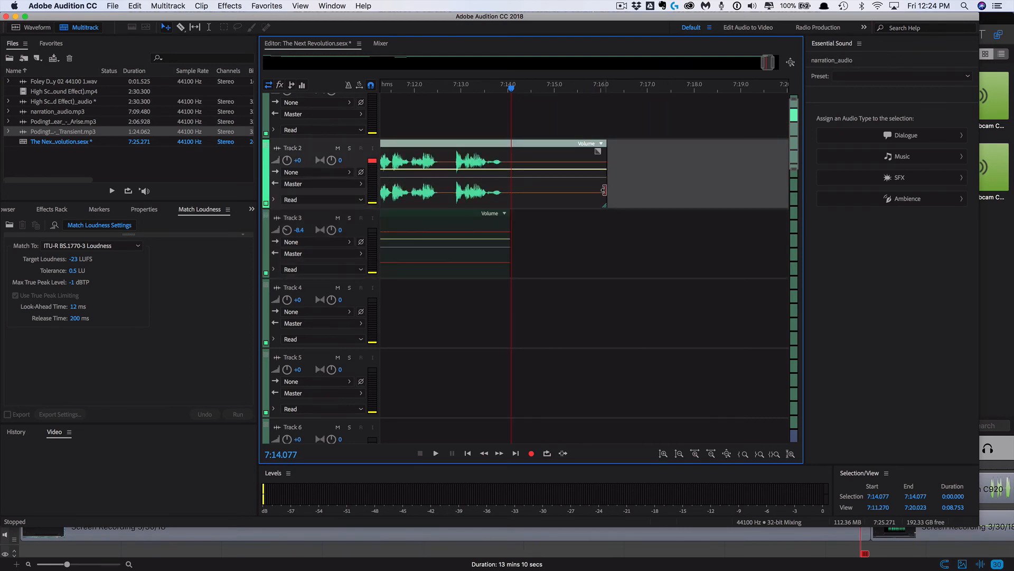
{"action": "left_click_drag", "start_coordinate": [603, 189], "coordinate": [512, 184]}
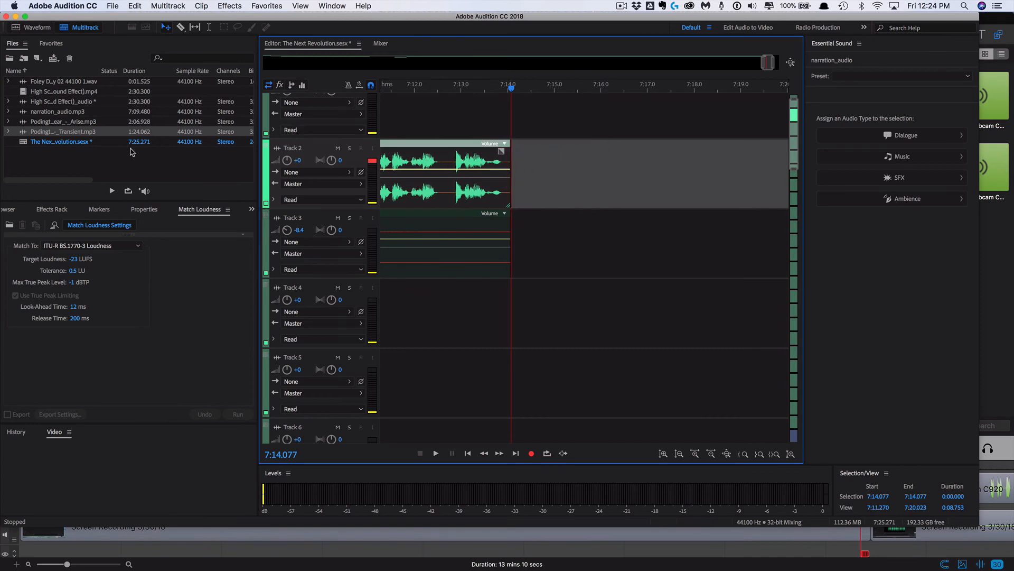
- Add Podington_Bear_-_Arise to Track 3 directly after the Transient clip at 7:14.077 and trim its end to about 7:38
{"action": "left_click", "coordinate": [84, 122]}
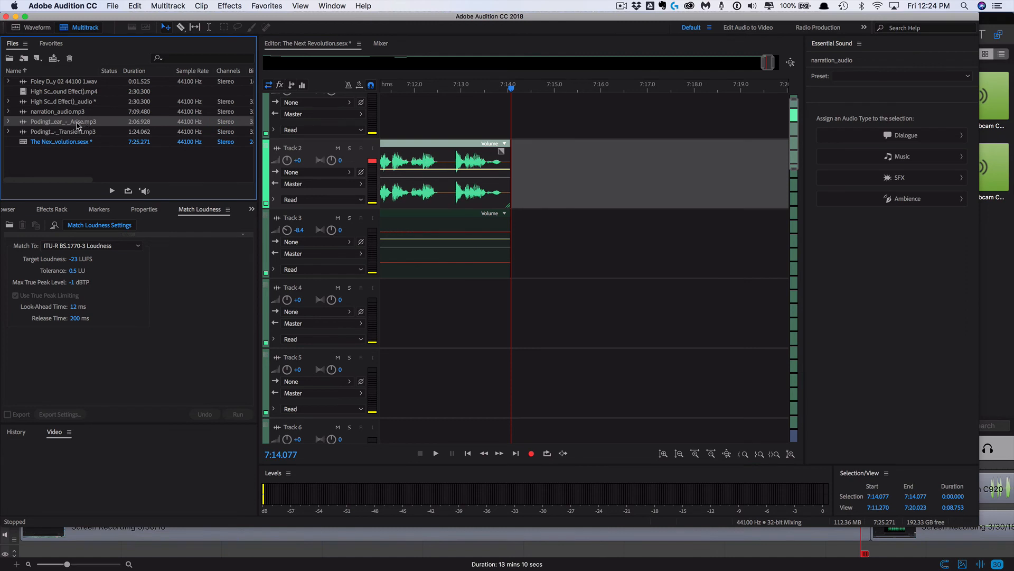
{"action": "left_click_drag", "start_coordinate": [78, 125], "coordinate": [511, 257]}
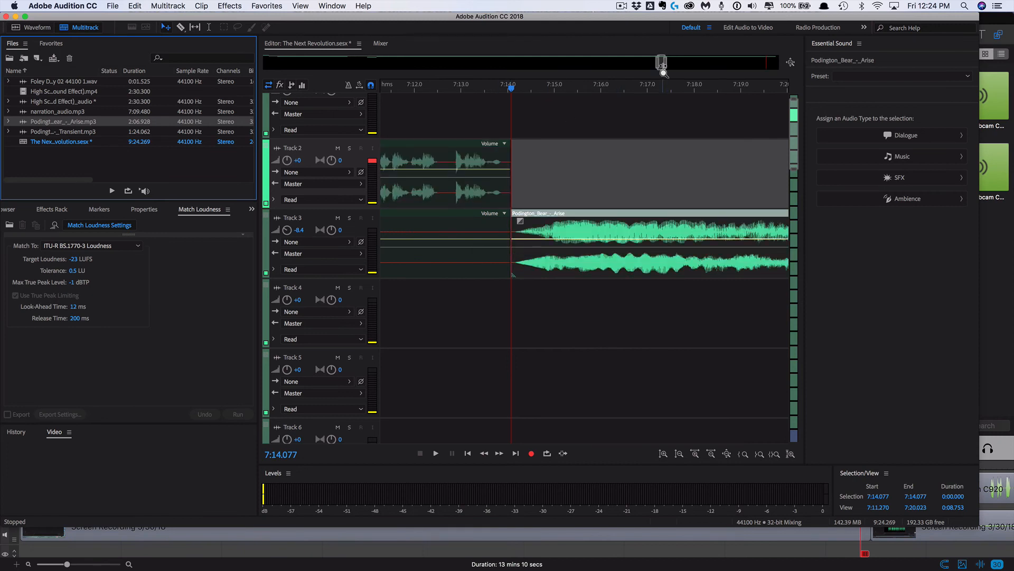
{"action": "left_click_drag", "start_coordinate": [657, 65], "coordinate": [560, 64]}
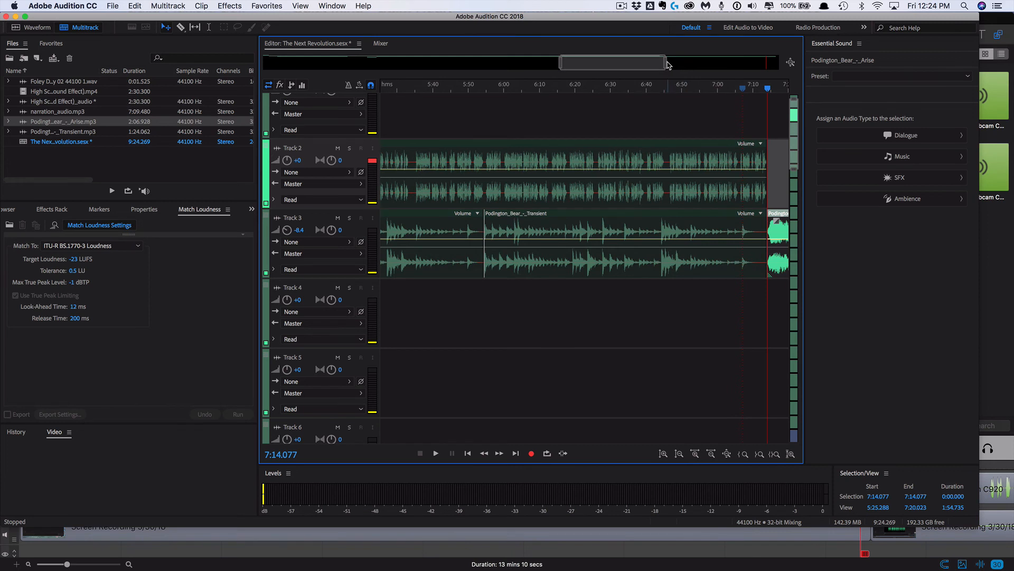
{"action": "left_click_drag", "start_coordinate": [667, 64], "coordinate": [780, 64]}
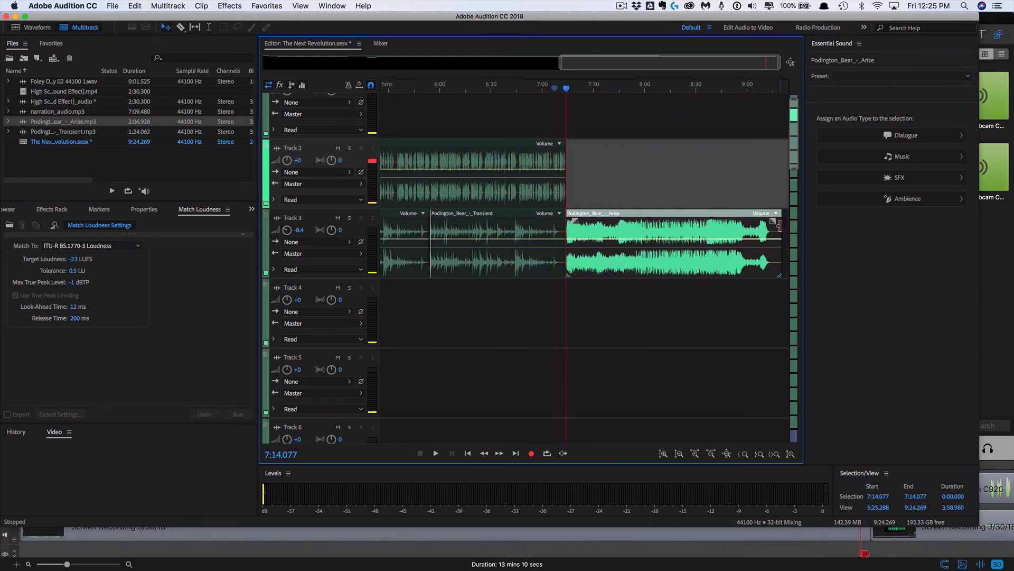
{"action": "left_click_drag", "start_coordinate": [780, 226], "coordinate": [605, 227]}
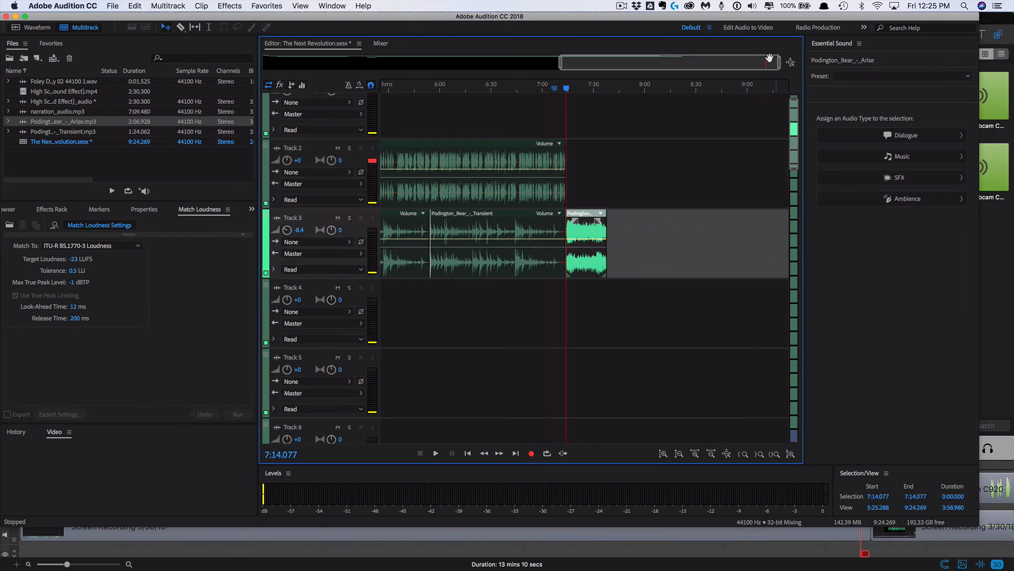
{"action": "left_click_drag", "start_coordinate": [775, 62], "coordinate": [665, 65]}
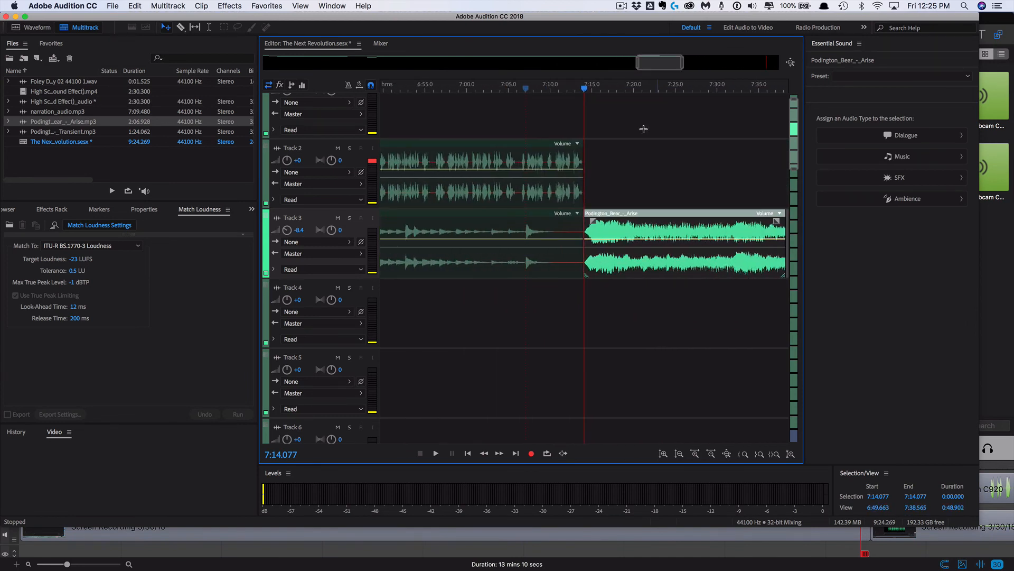
- Add a curved fade-out to the closing Arise clip starting at about 7:18 and trim the clip's end to about 7:21
{"action": "left_click", "coordinate": [631, 93]}
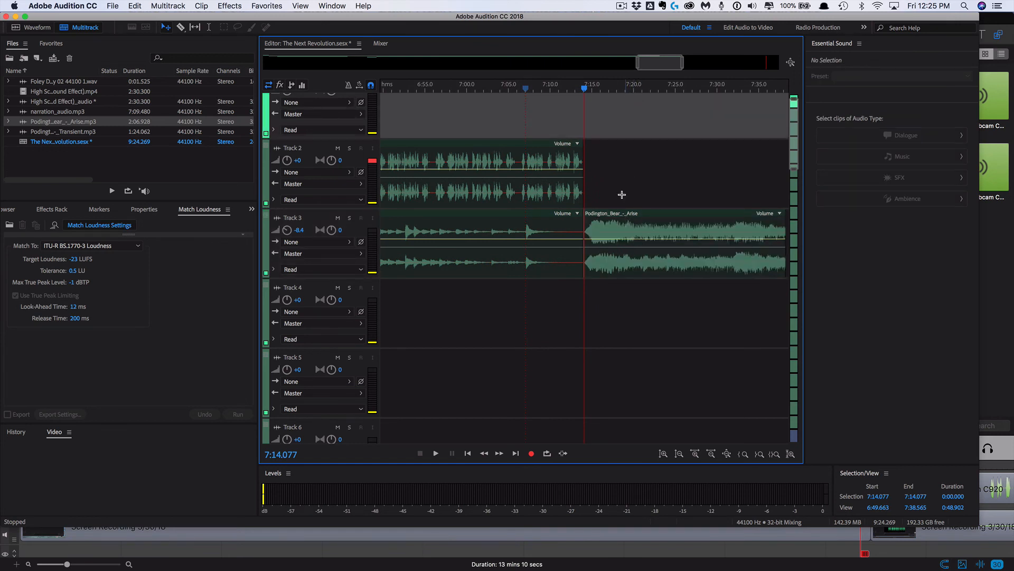
{"action": "left_click", "coordinate": [618, 89]}
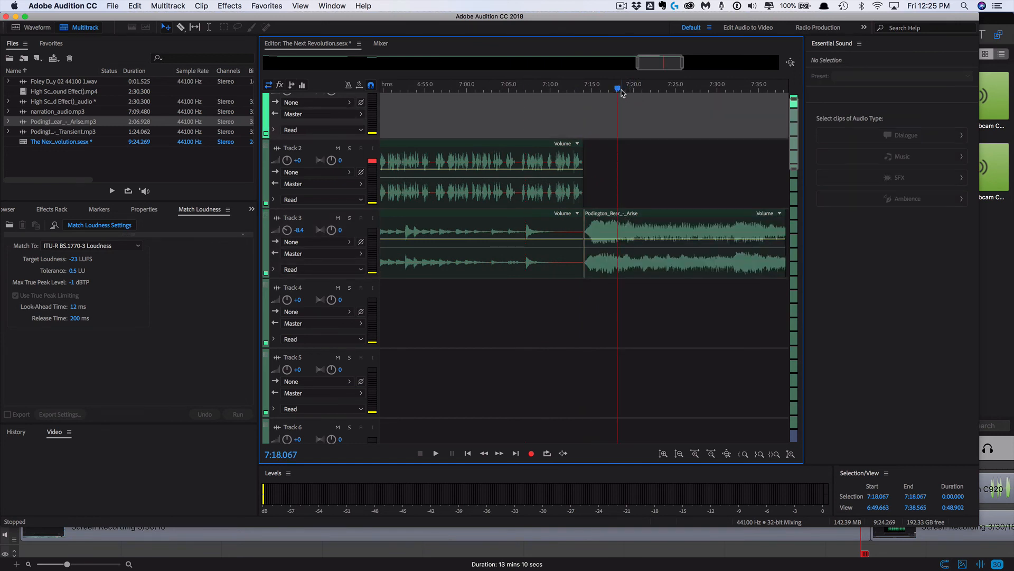
{"action": "left_click", "coordinate": [776, 228]}
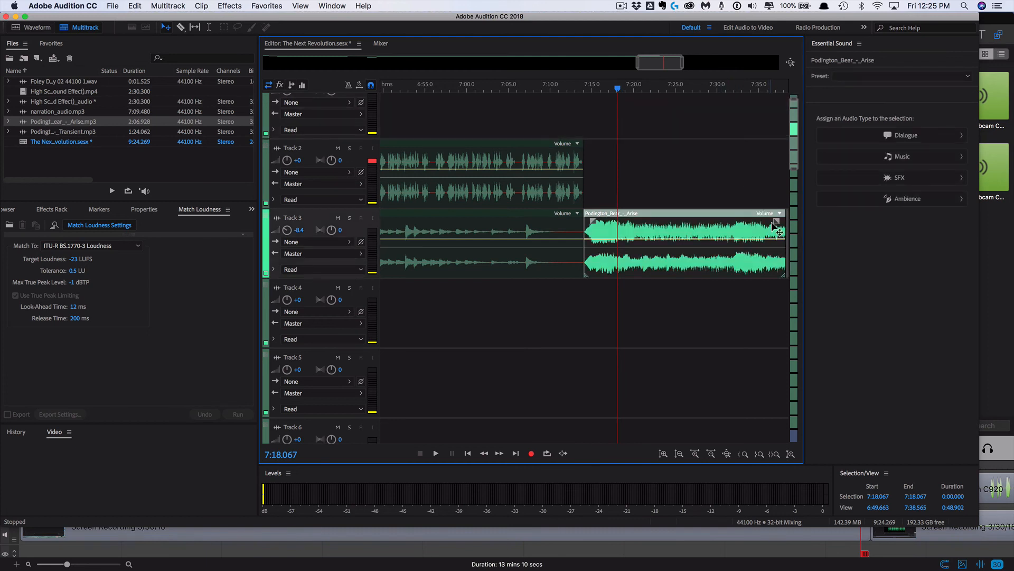
{"action": "right_click", "coordinate": [775, 223]}
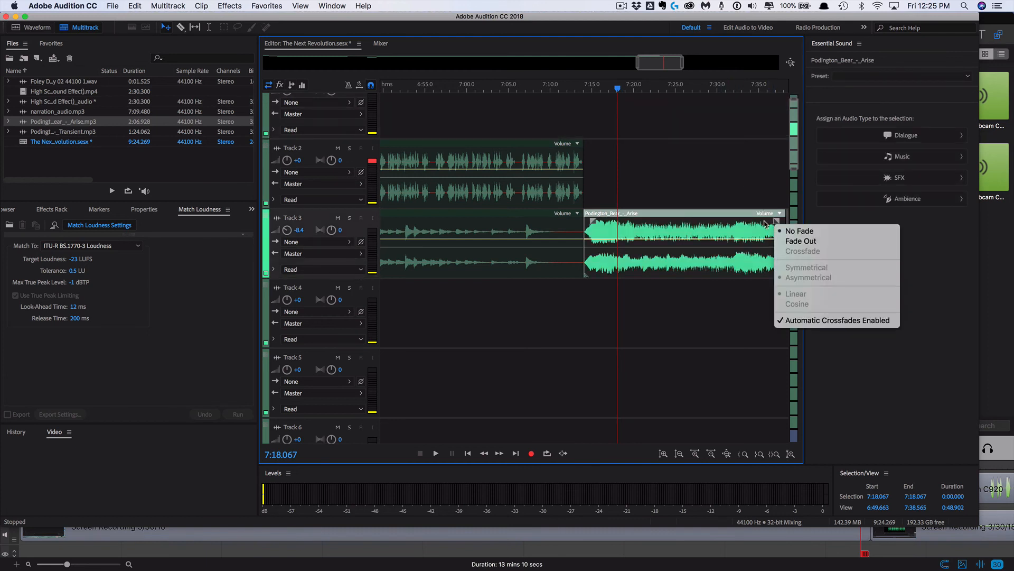
{"action": "left_click", "coordinate": [722, 219]}
{"action": "left_click_drag", "start_coordinate": [776, 222], "coordinate": [612, 245]}
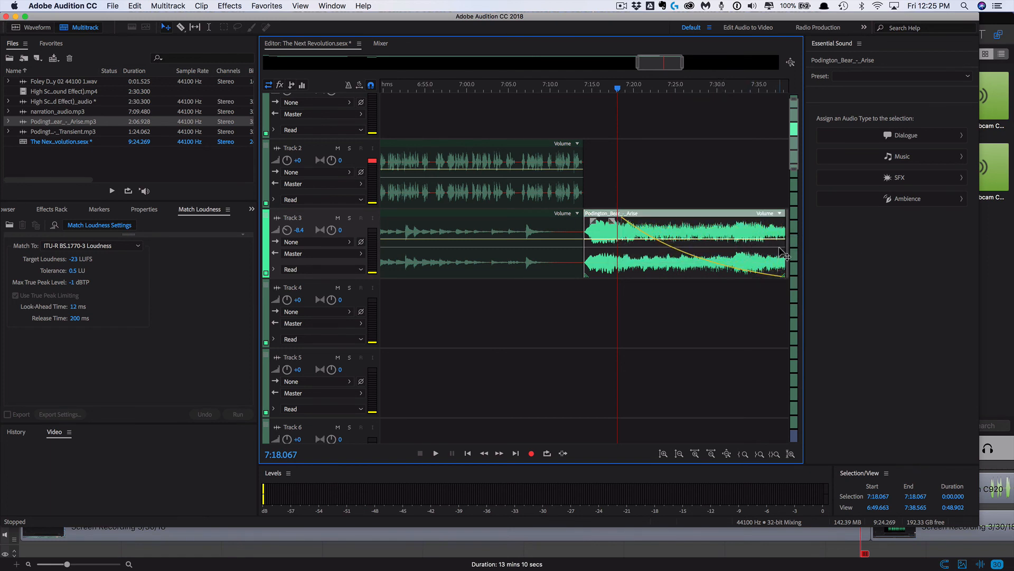
{"action": "left_click_drag", "start_coordinate": [789, 258], "coordinate": [643, 253]}
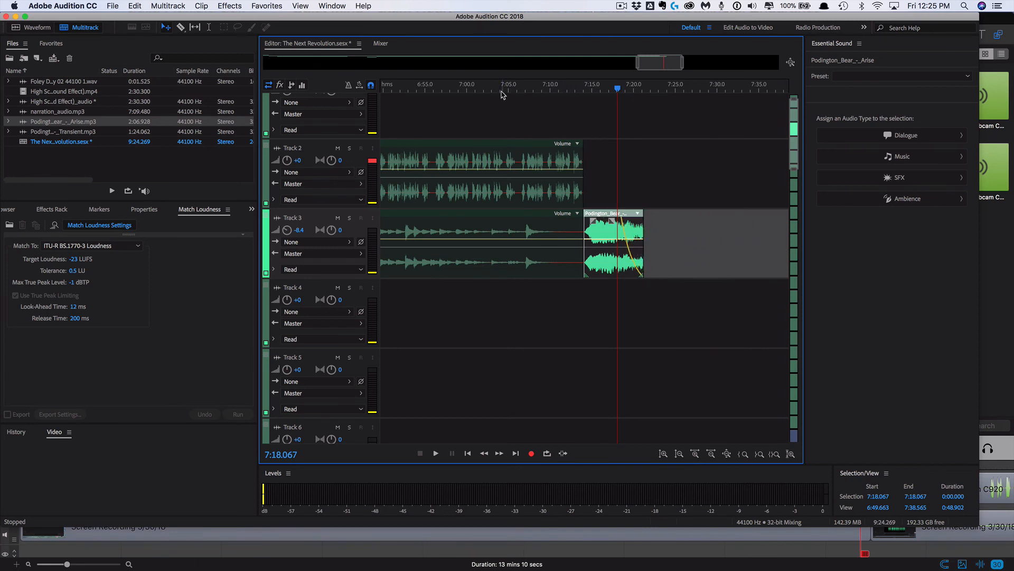
- Play the session from about 7:02 to listen to the transition into the closing music
{"action": "right_click", "coordinate": [500, 94]}
{"action": "key", "text": "Escape"}
{"action": "left_click", "coordinate": [484, 87]}
{"action": "key", "text": "space"}
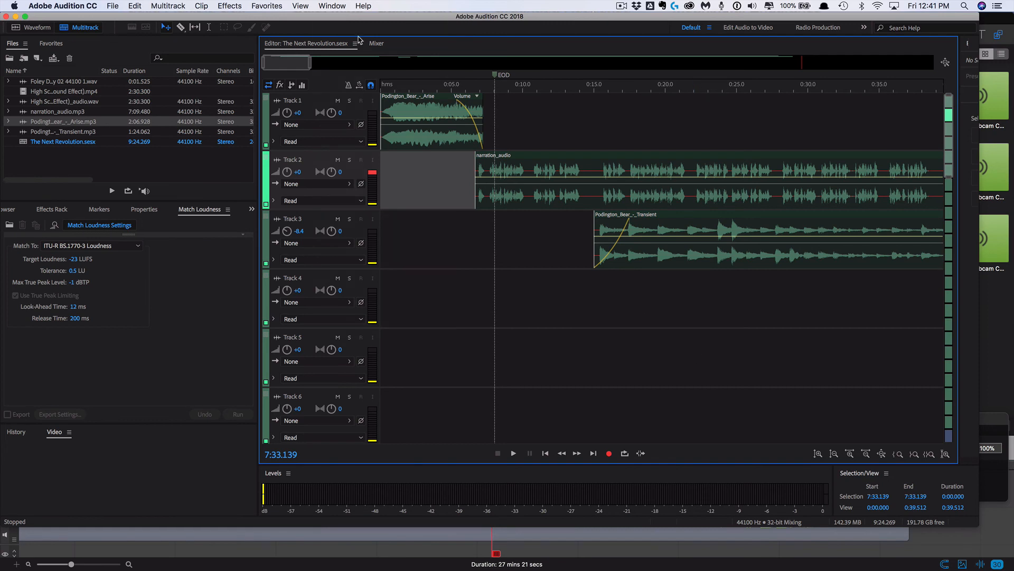
- Set the session's ID3 metadata title to "The next revolution", enter the artist's name, and save the session
{"action": "left_click", "coordinate": [341, 7]}
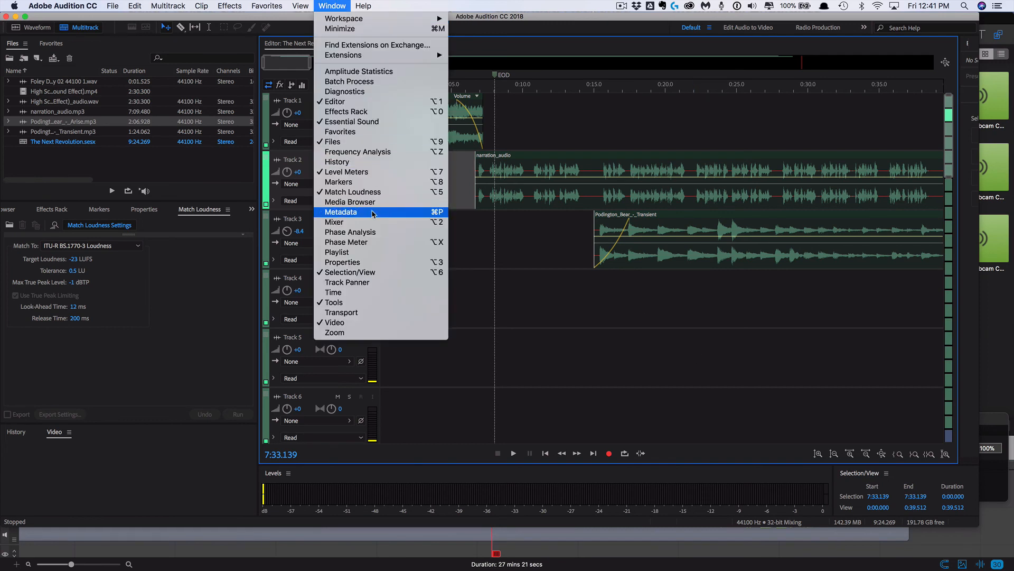
{"action": "left_click", "coordinate": [373, 213]}
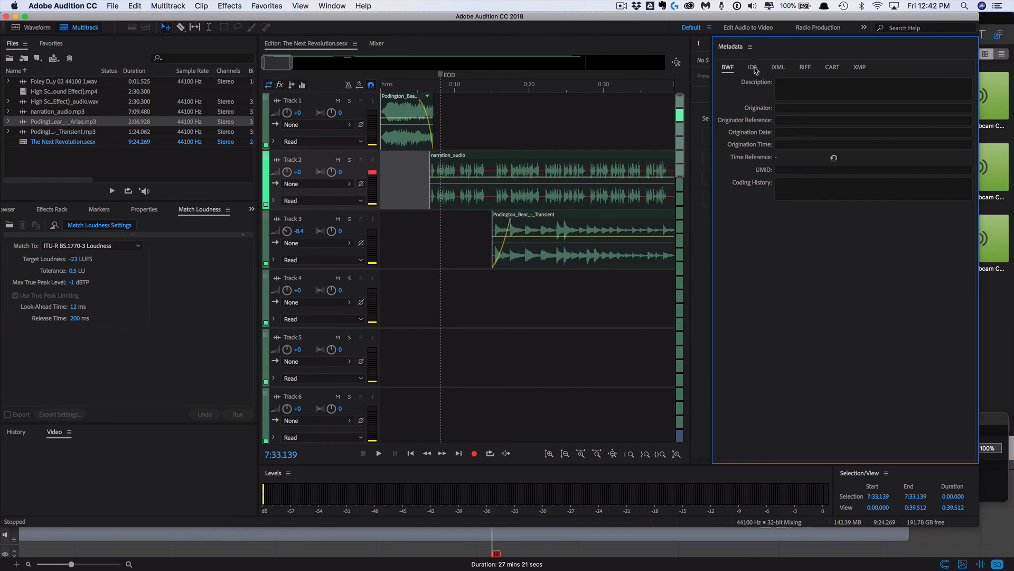
{"action": "left_click", "coordinate": [754, 70]}
{"action": "left_click", "coordinate": [783, 83]}
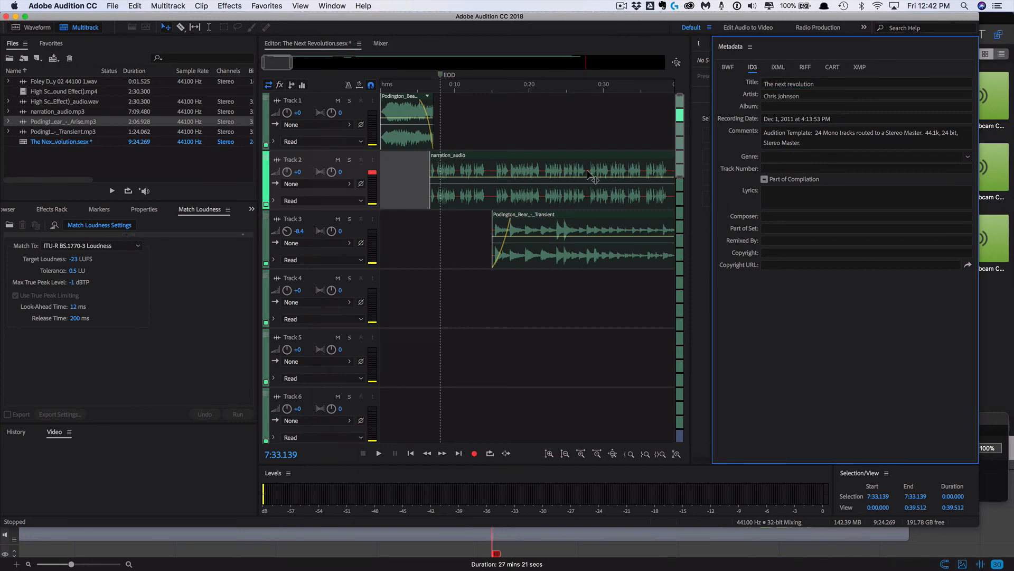
{"action": "left_click", "coordinate": [337, 7]}
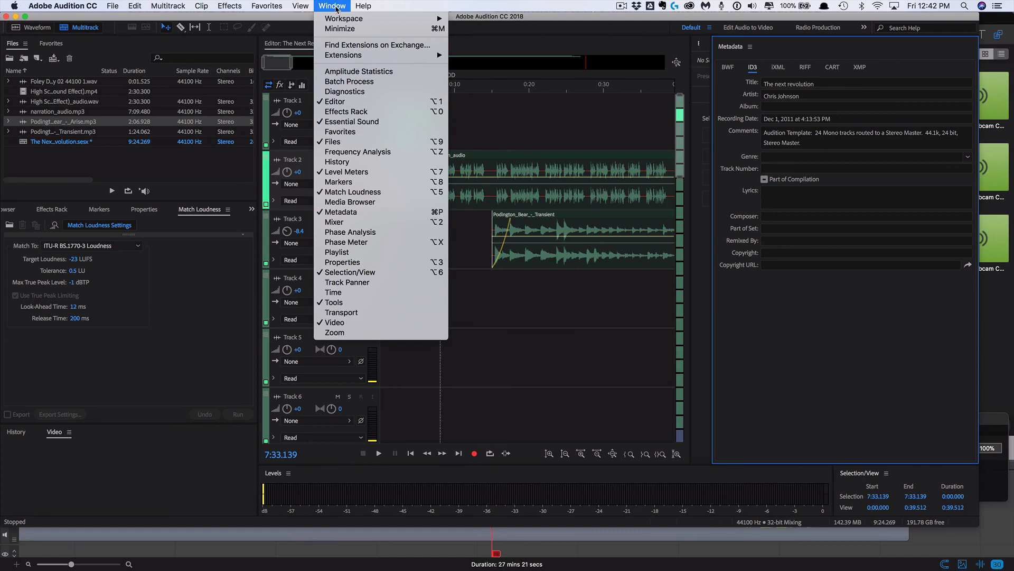
{"action": "left_click", "coordinate": [383, 216]}
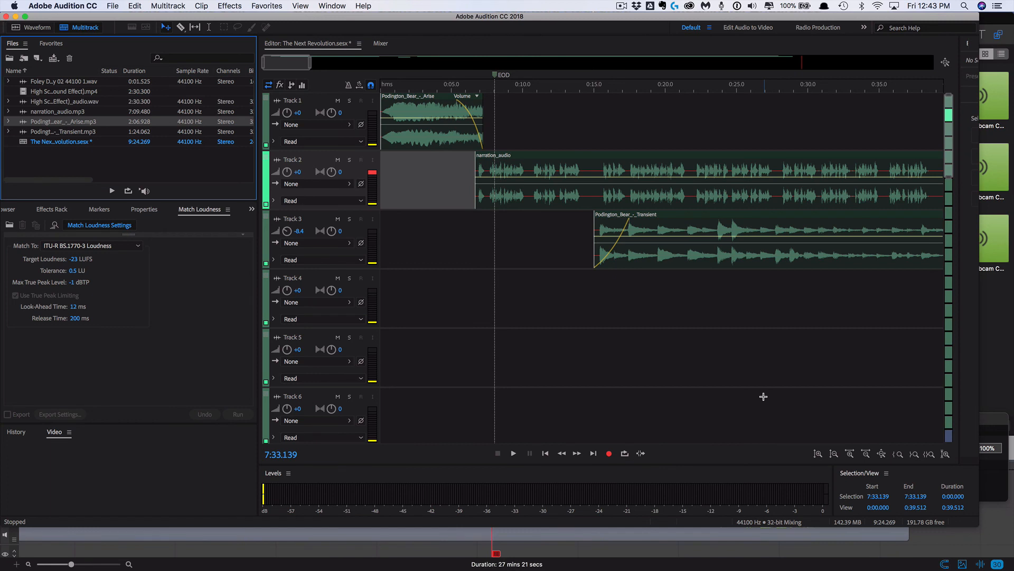
{"action": "key", "text": "super+s"}
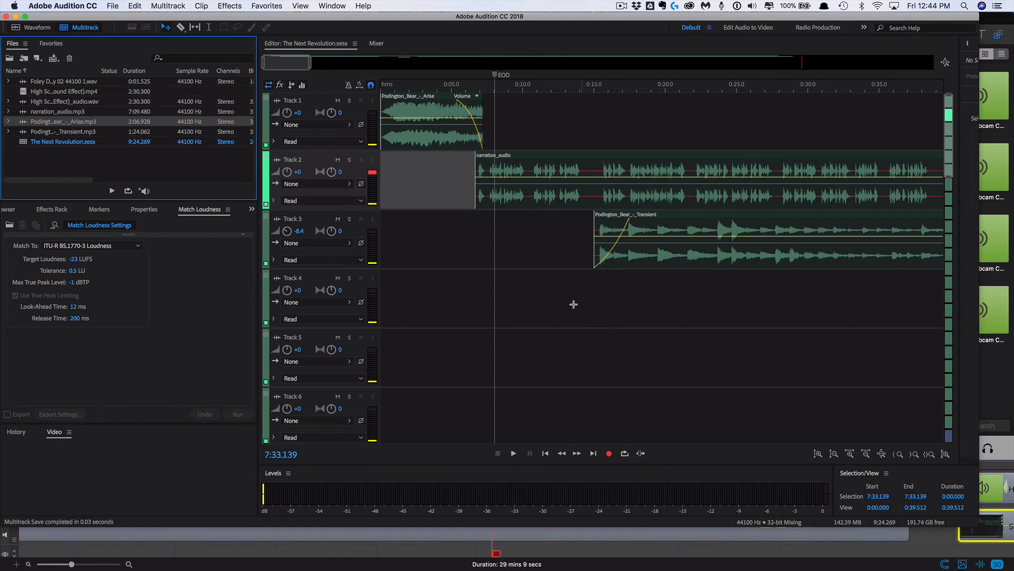
- Open the multitrack mixdown export settings for the entire session
{"action": "left_click", "coordinate": [112, 6]}
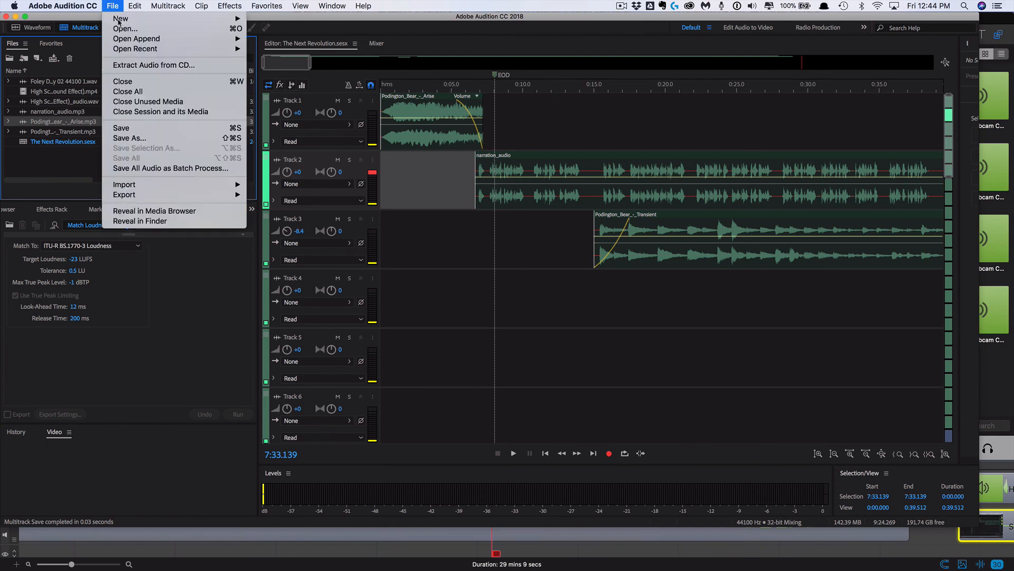
{"action": "left_click", "coordinate": [135, 128]}
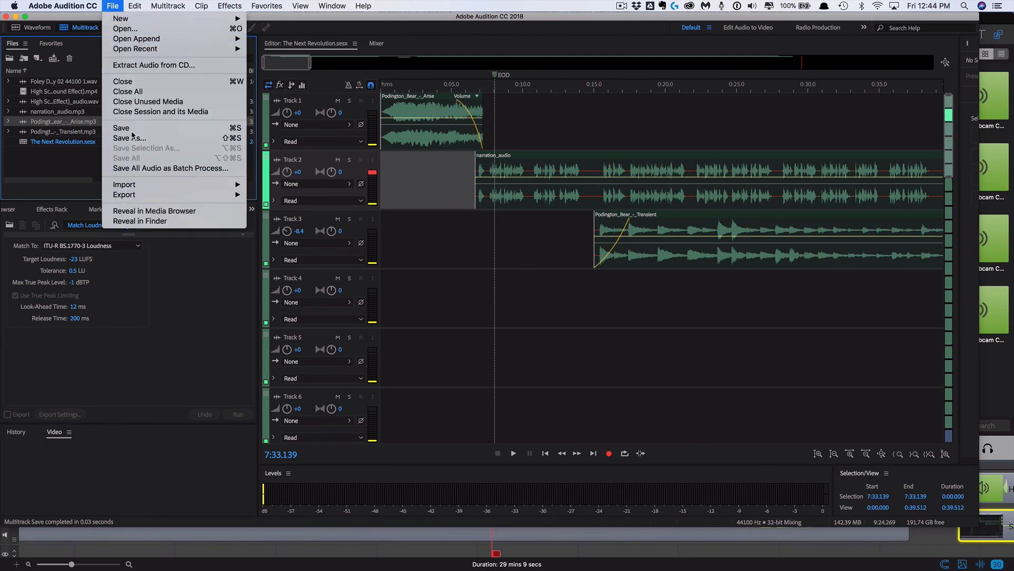
{"action": "left_click", "coordinate": [111, 7]}
{"action": "mouse_move", "coordinate": [157, 196]}
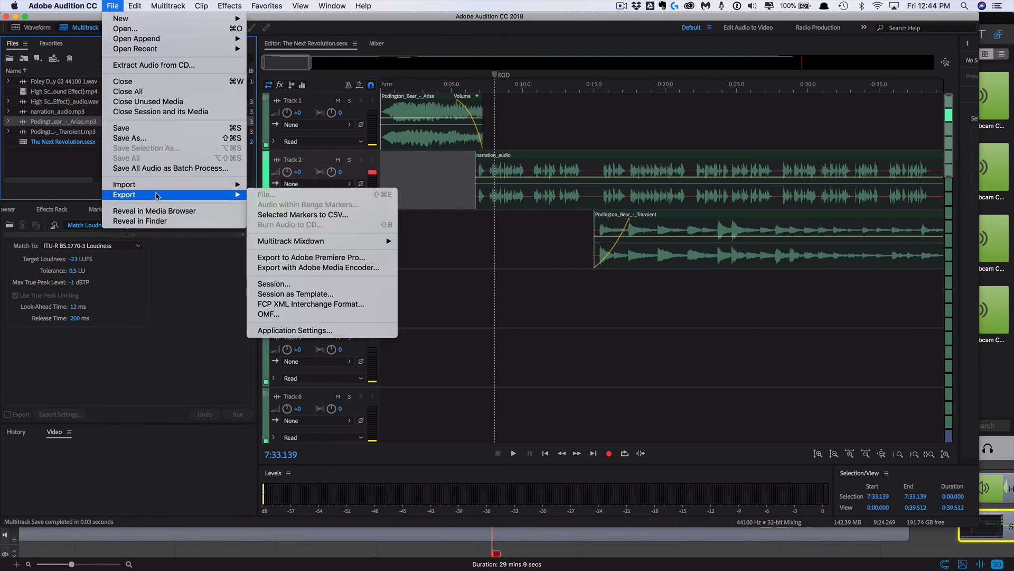
{"action": "mouse_move", "coordinate": [319, 243]}
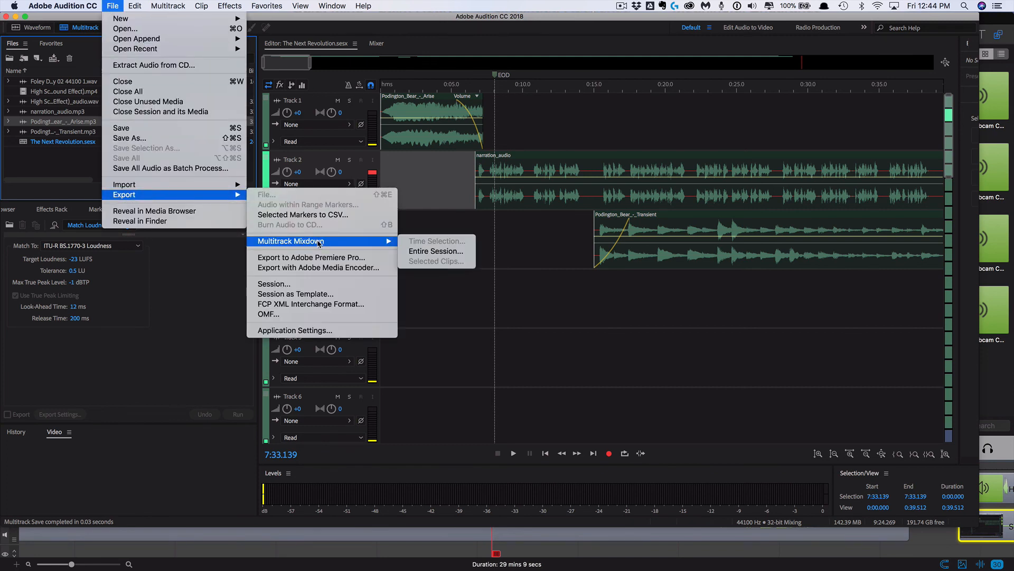
{"action": "left_click", "coordinate": [443, 253]}
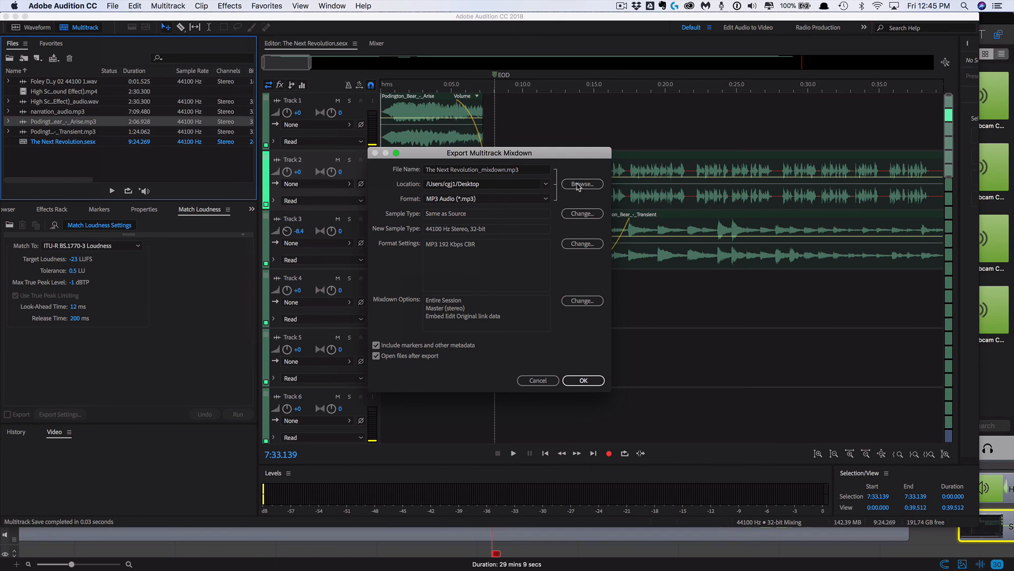
- Set the mixdown's destination to the Audition folder on the Desktop and its file name to "The Next Revolution.mp3"
{"action": "left_click", "coordinate": [578, 185]}
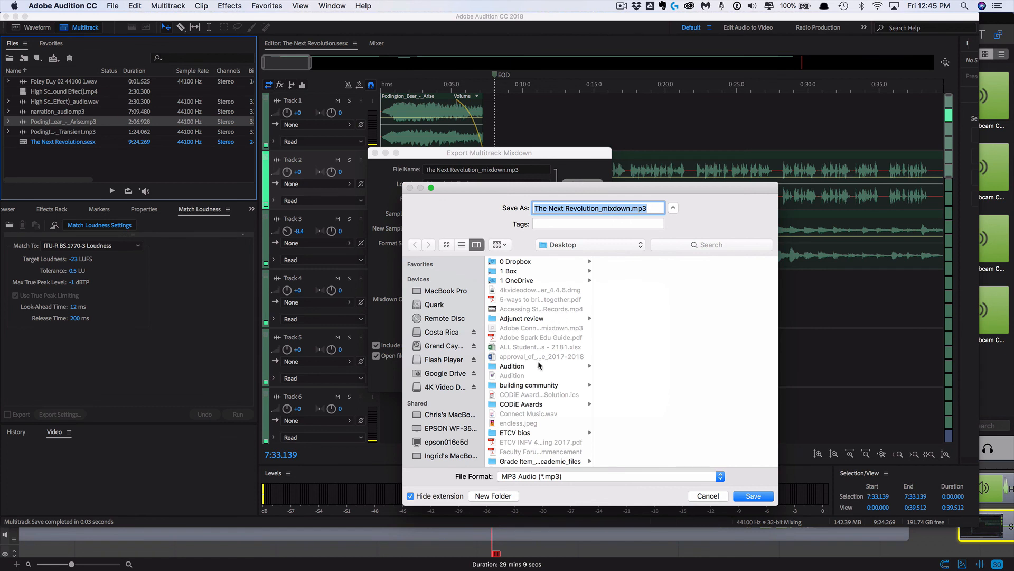
{"action": "left_click", "coordinate": [524, 367]}
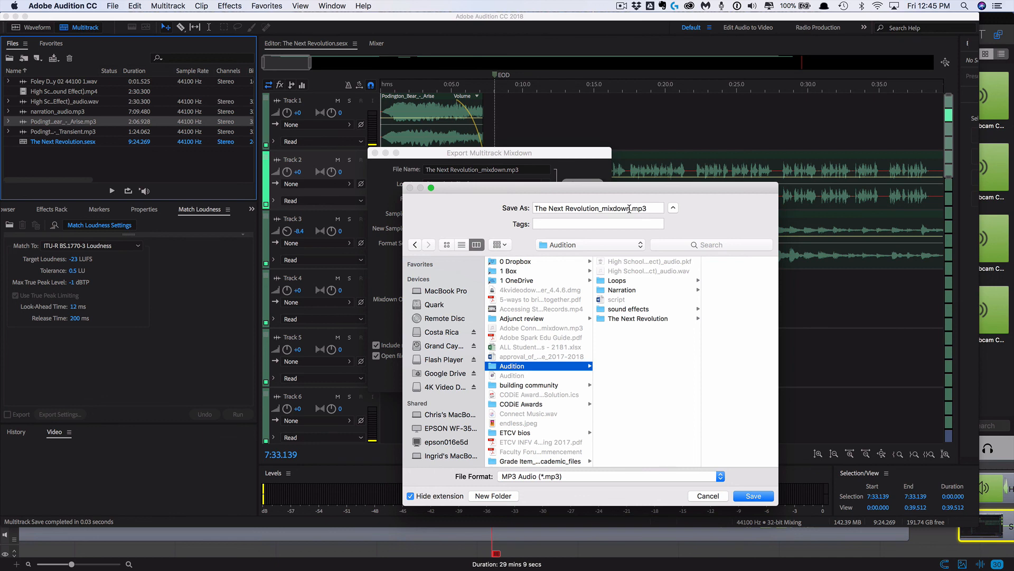
{"action": "left_click", "coordinate": [628, 209]}
{"action": "double_click", "coordinate": [625, 208]}
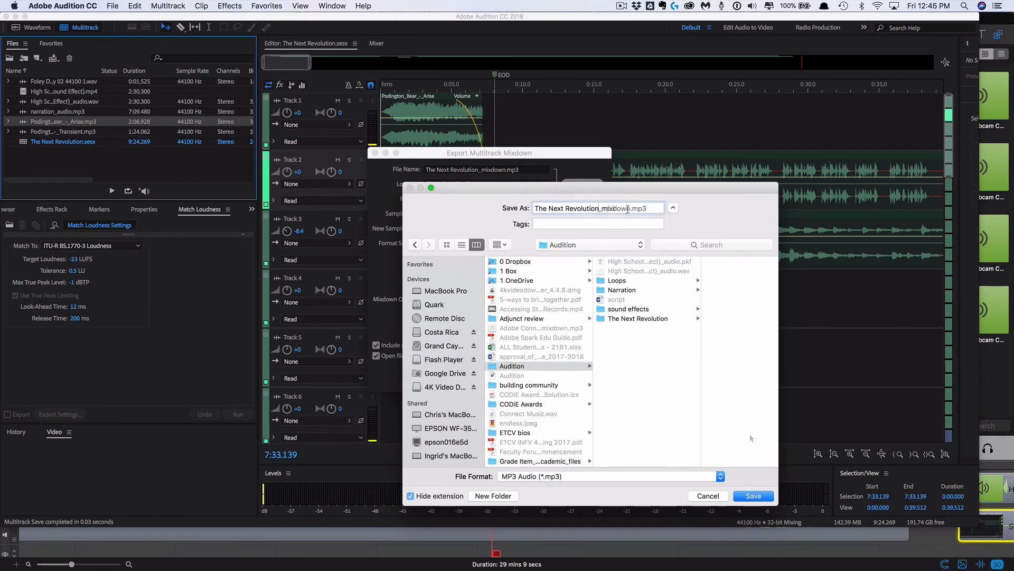
{"action": "key", "text": "BackSpace"}
{"action": "left_click", "coordinate": [757, 496]}
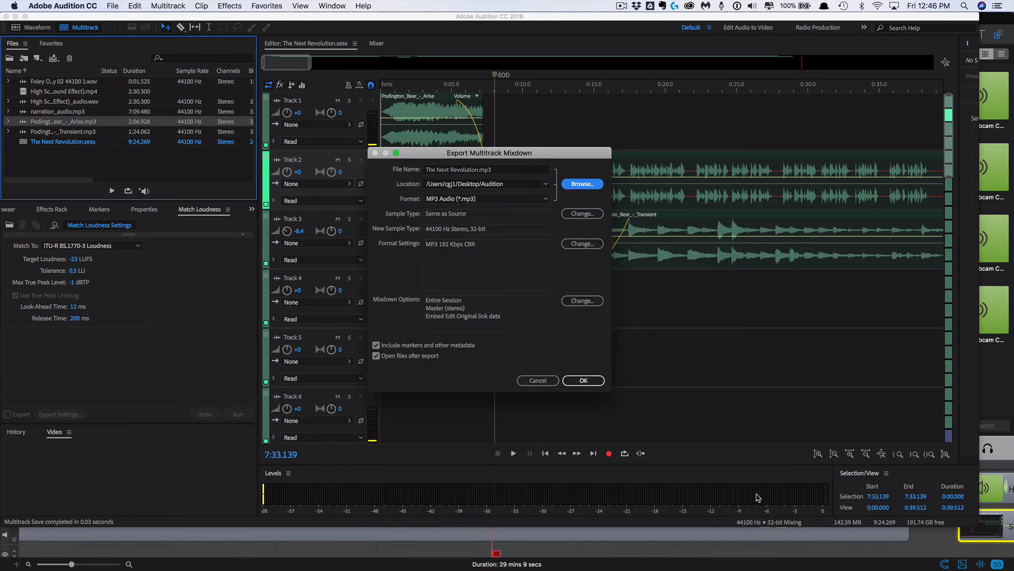
- Keep MP3 Audio as the format and export the mixdown with markers and metadata included and the file opened after export
{"action": "left_click", "coordinate": [502, 184]}
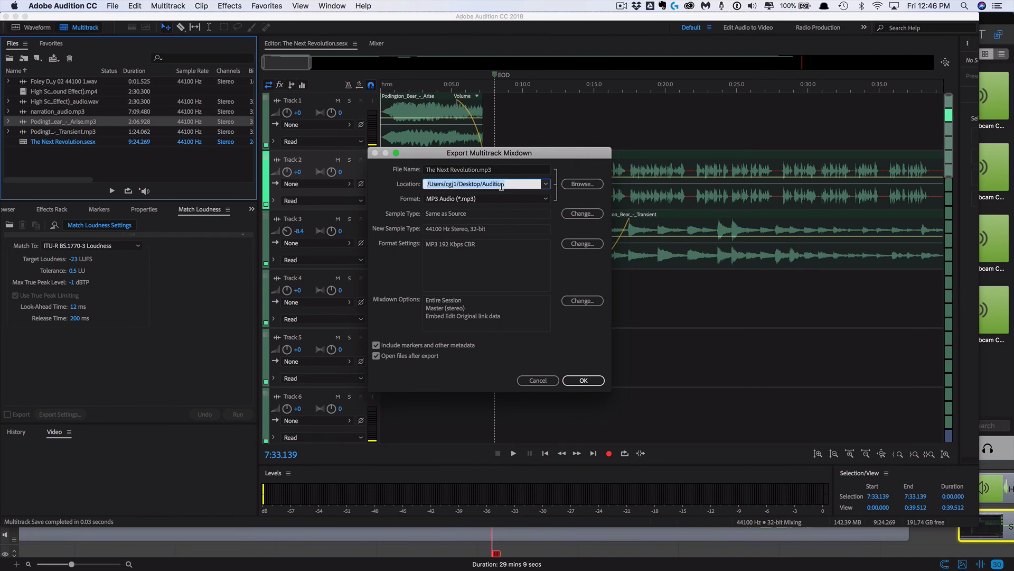
{"action": "left_click", "coordinate": [502, 198]}
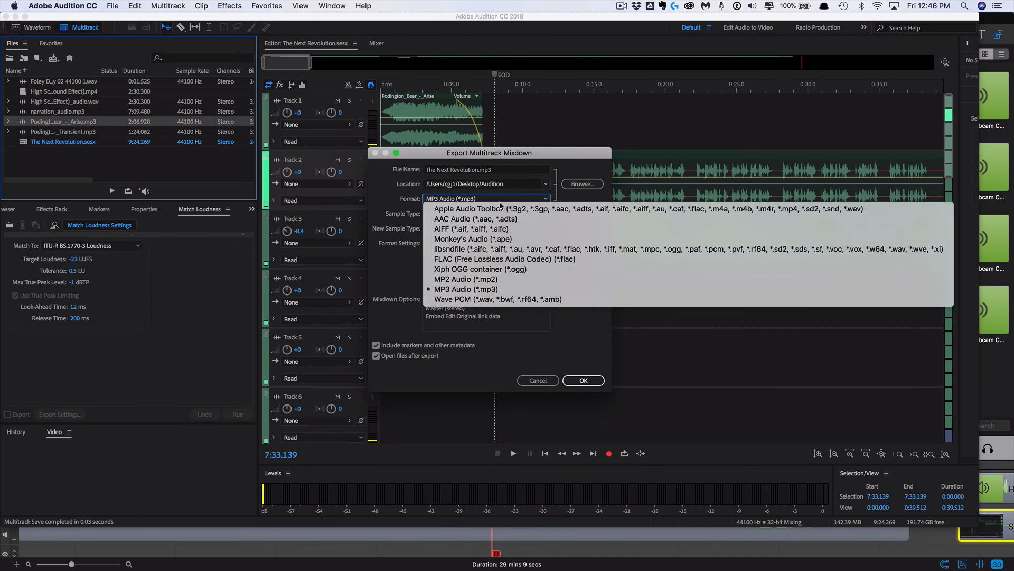
{"action": "left_click", "coordinate": [500, 203]}
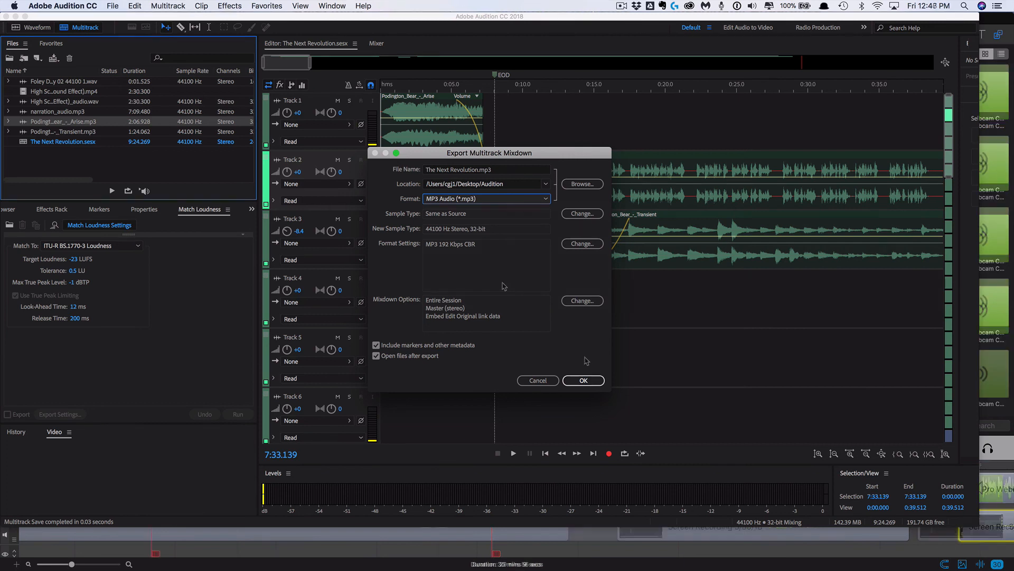
{"action": "left_click", "coordinate": [585, 382]}
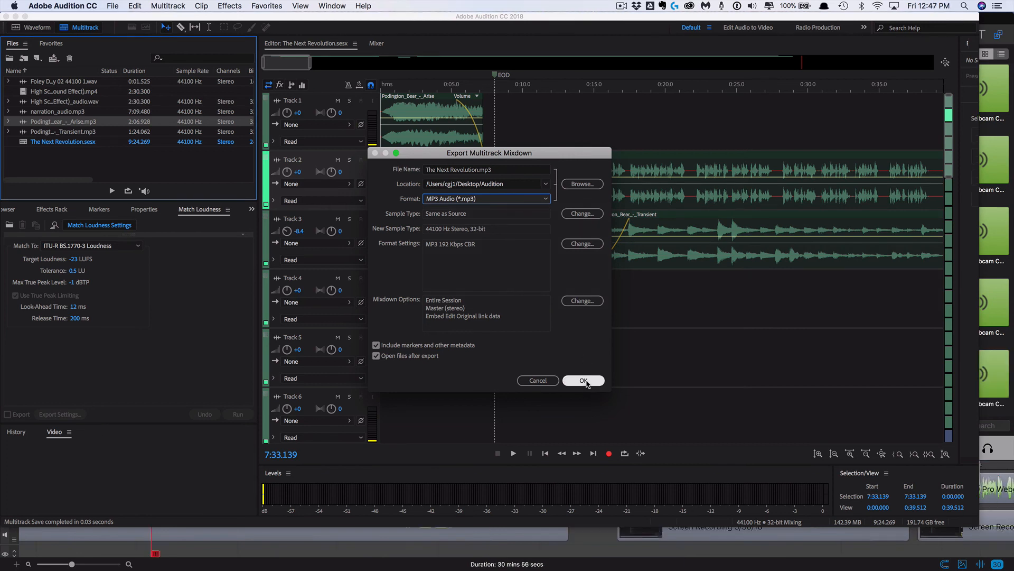